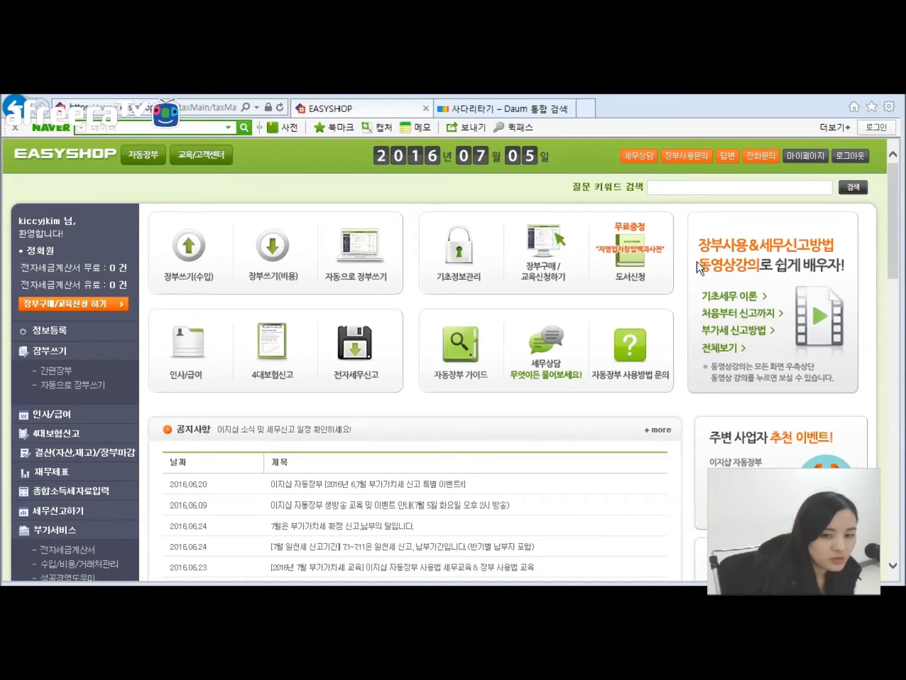
Step: Open the full list of video lectures, then close it
{"action": "left_click", "coordinate": [720, 345]}
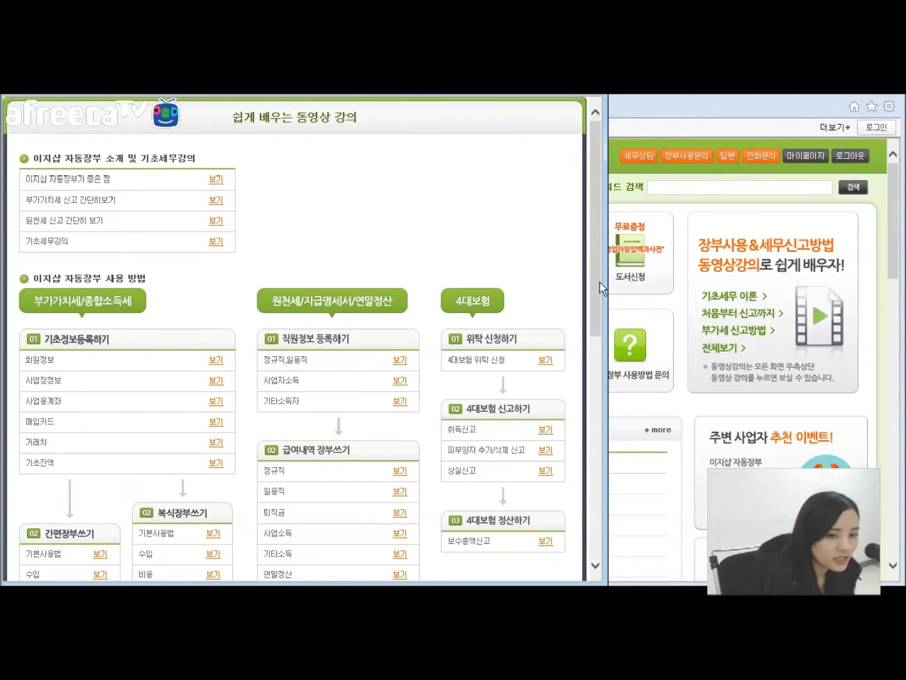
{"action": "scroll", "coordinate": [575, 352], "scroll_direction": "down", "scroll_amount": 3}
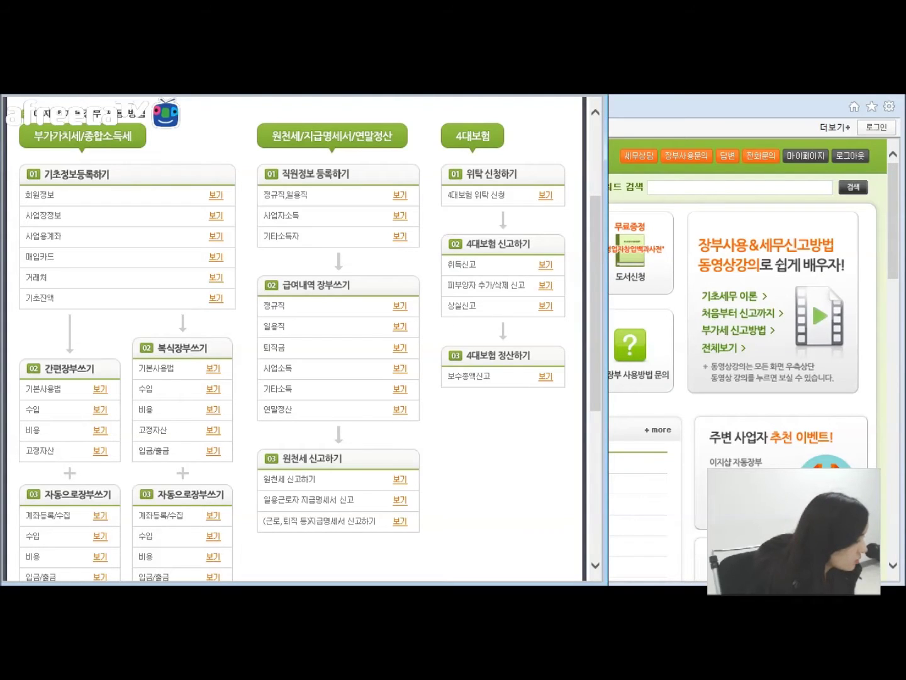
{"action": "key", "text": "alt+Tab"}
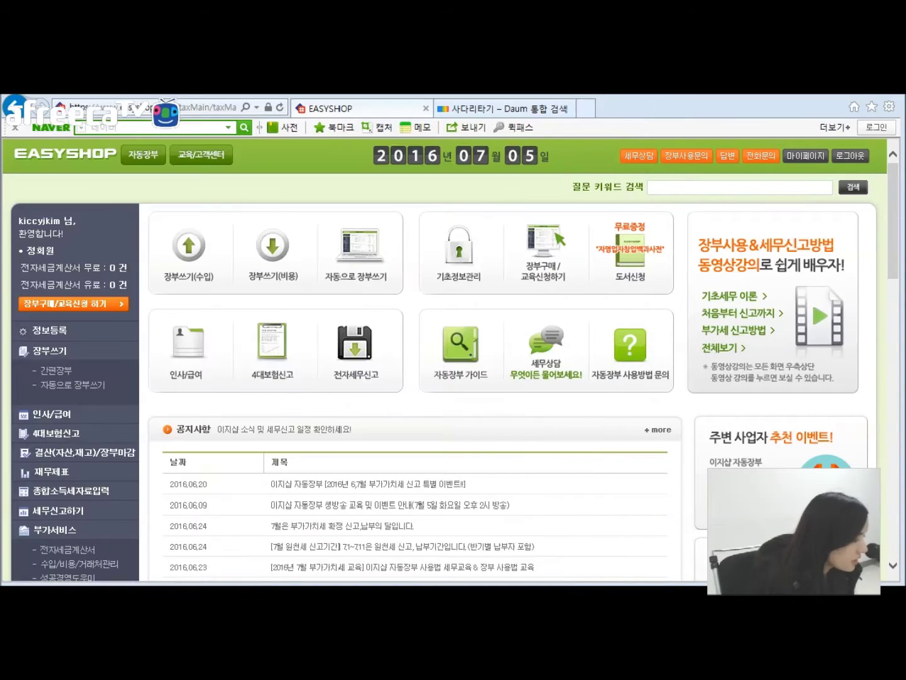
Step: Open the Customer Center's 자료실 page filtered to 사용설명서 user manuals
{"action": "left_click", "coordinate": [191, 157]}
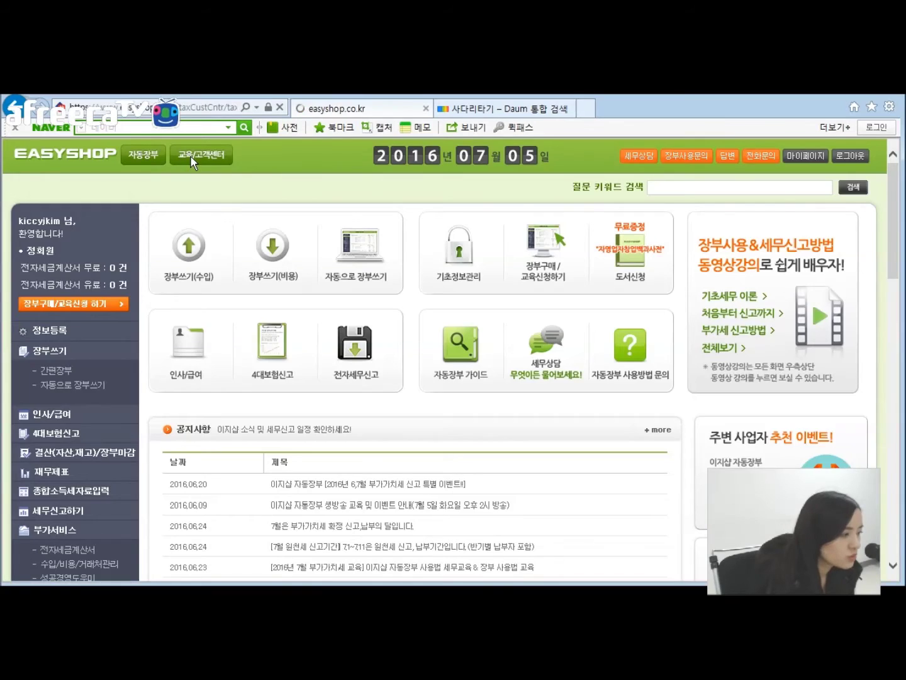
{"action": "scroll", "coordinate": [61, 448], "scroll_direction": "down", "scroll_amount": 1}
{"action": "scroll", "coordinate": [61, 449], "scroll_direction": "down", "scroll_amount": 3}
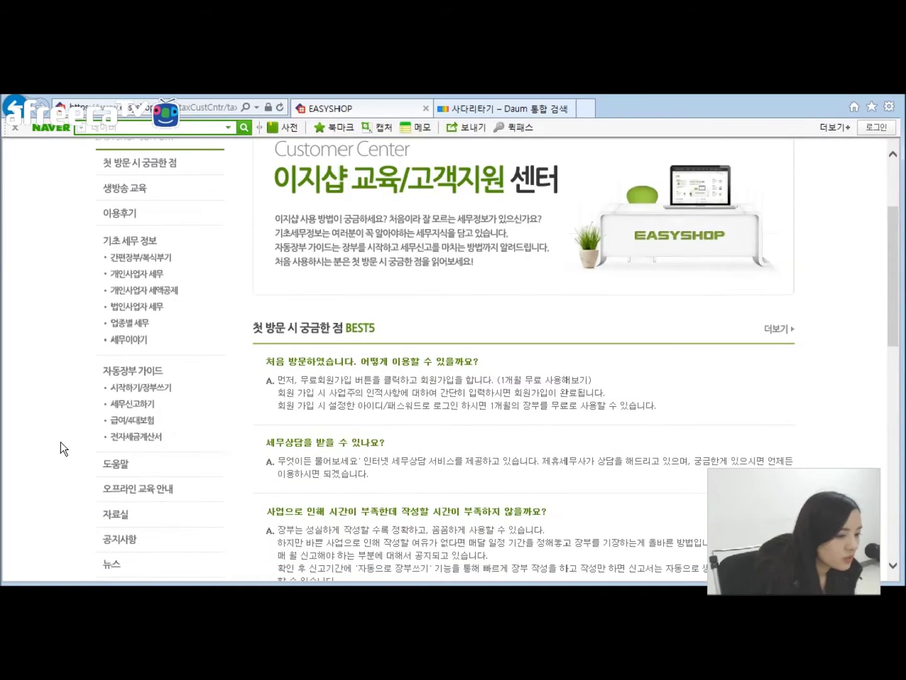
{"action": "left_click", "coordinate": [139, 448]}
{"action": "scroll", "coordinate": [11, 371], "scroll_direction": "down", "scroll_amount": 3}
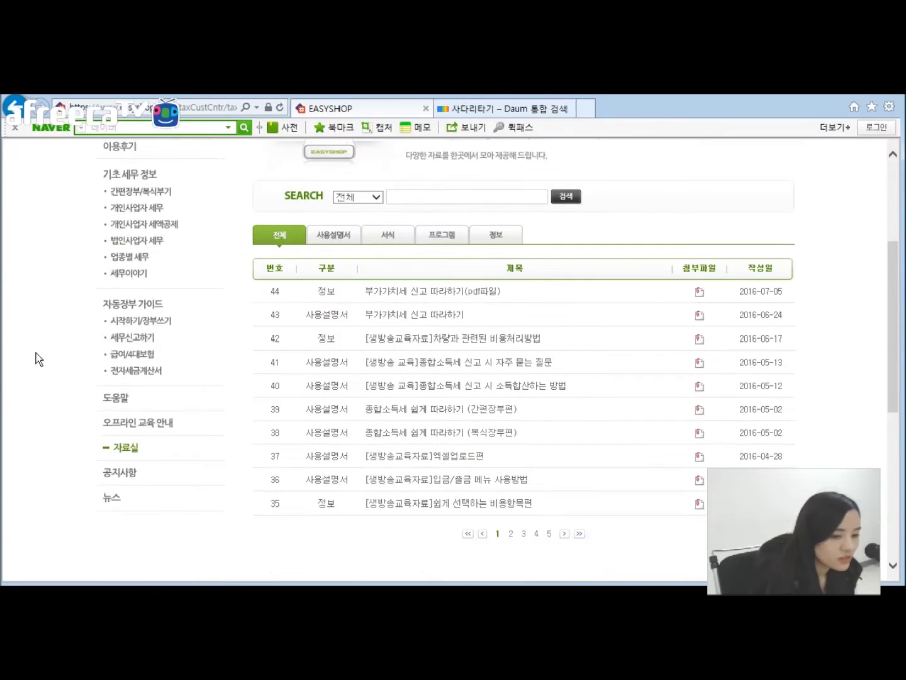
{"action": "left_click", "coordinate": [343, 236]}
{"action": "scroll", "coordinate": [572, 405], "scroll_direction": "down", "scroll_amount": 3}
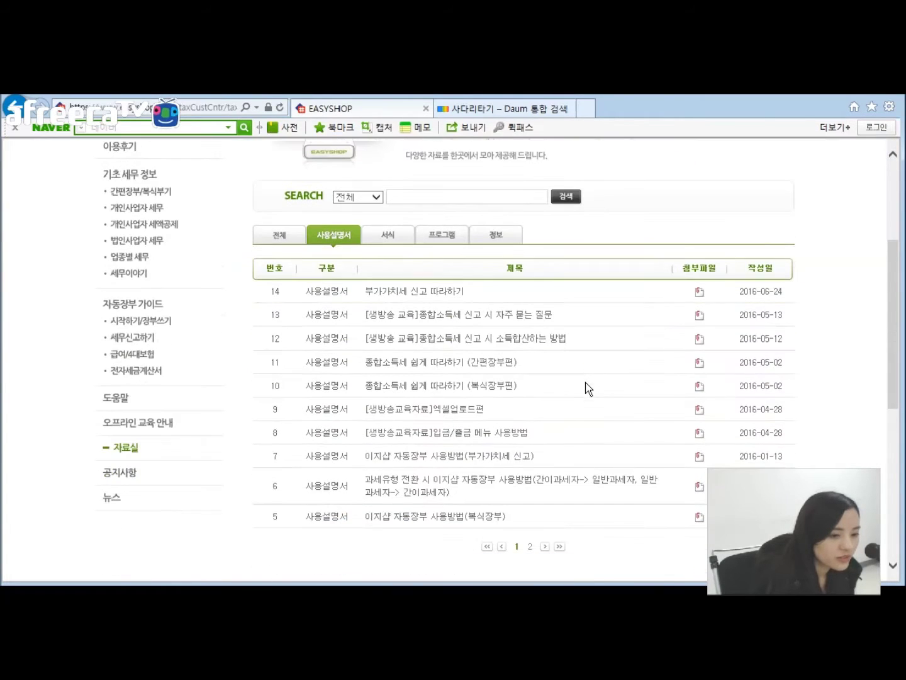
Step: Browse user-manual pages 2 and 1, then return to the ledger dashboard
{"action": "left_click", "coordinate": [530, 547]}
{"action": "scroll", "coordinate": [507, 427], "scroll_direction": "down", "scroll_amount": 2}
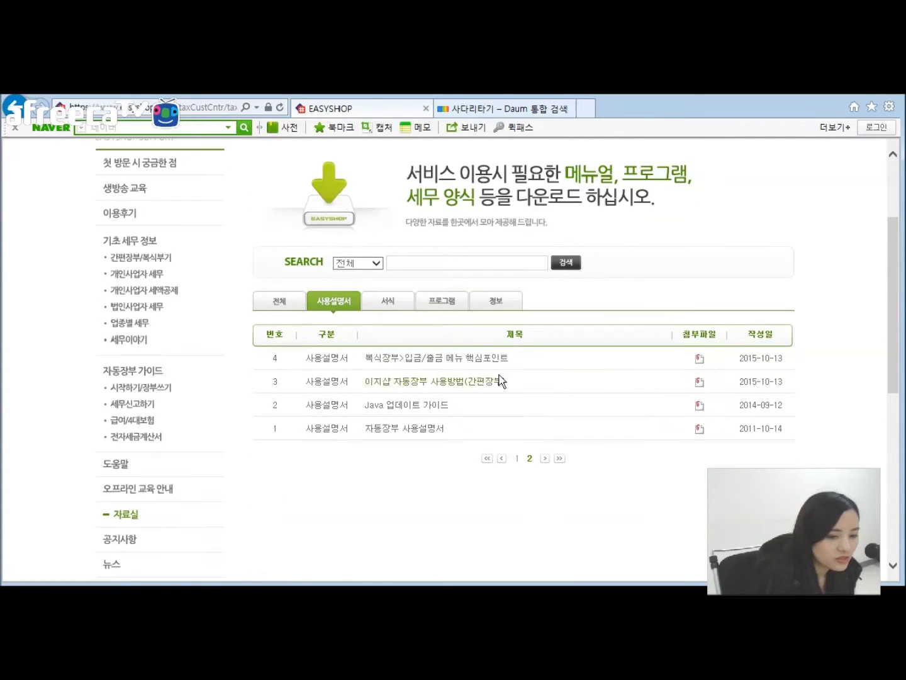
{"action": "left_click", "coordinate": [516, 460]}
{"action": "scroll", "coordinate": [564, 423], "scroll_direction": "down", "scroll_amount": 4}
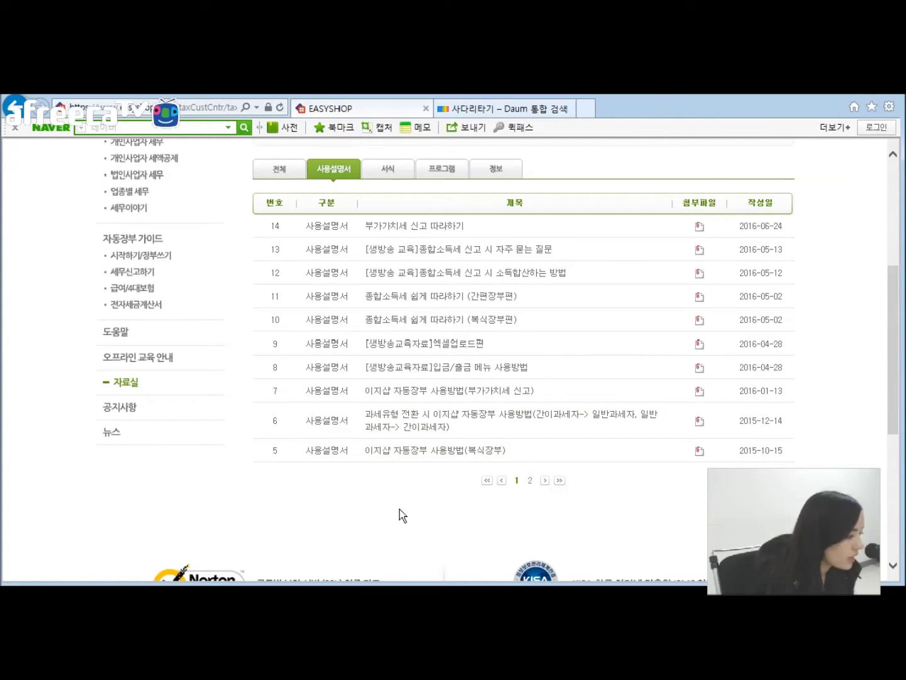
{"action": "scroll", "coordinate": [401, 515], "scroll_direction": "up", "scroll_amount": 3}
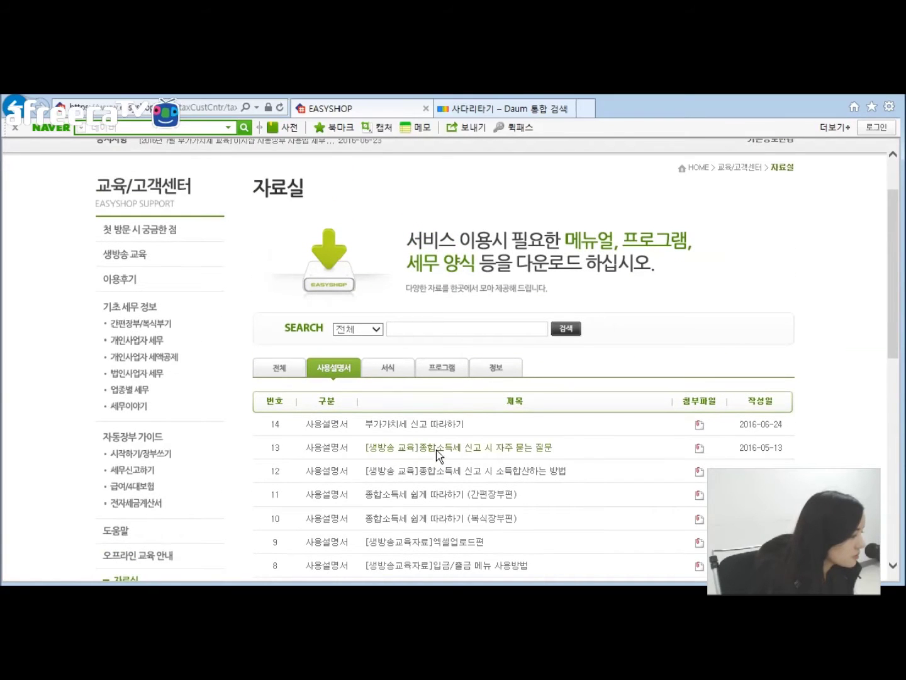
{"action": "scroll", "coordinate": [439, 433], "scroll_direction": "up", "scroll_amount": 1}
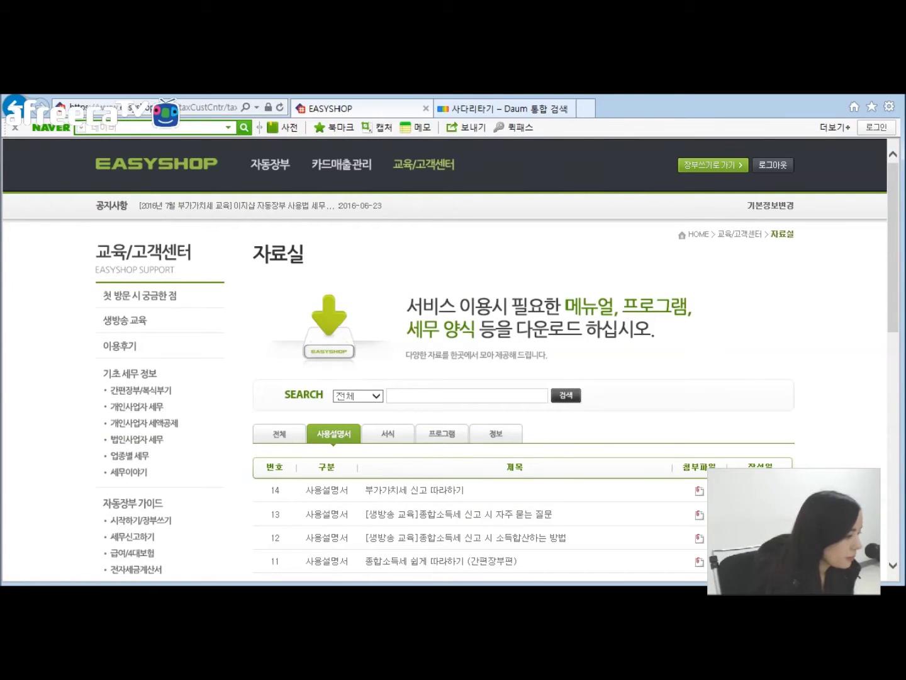
{"action": "left_click", "coordinate": [708, 165]}
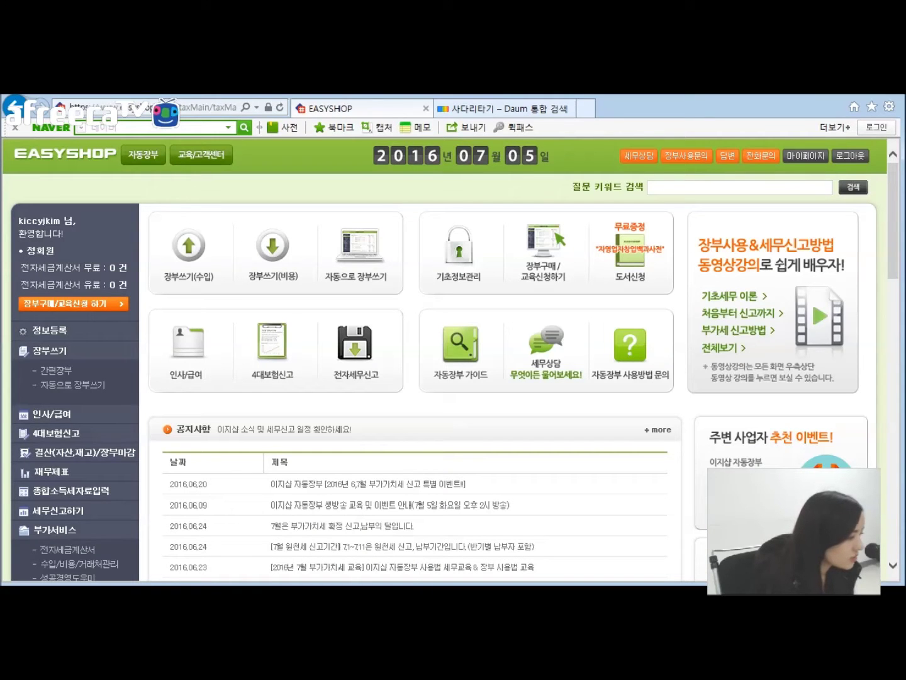
Step: Switch to the 부가가치세신고_생방송교육 PowerPoint deck and show its 목차 slide
{"action": "key", "text": "alt+Tab"}
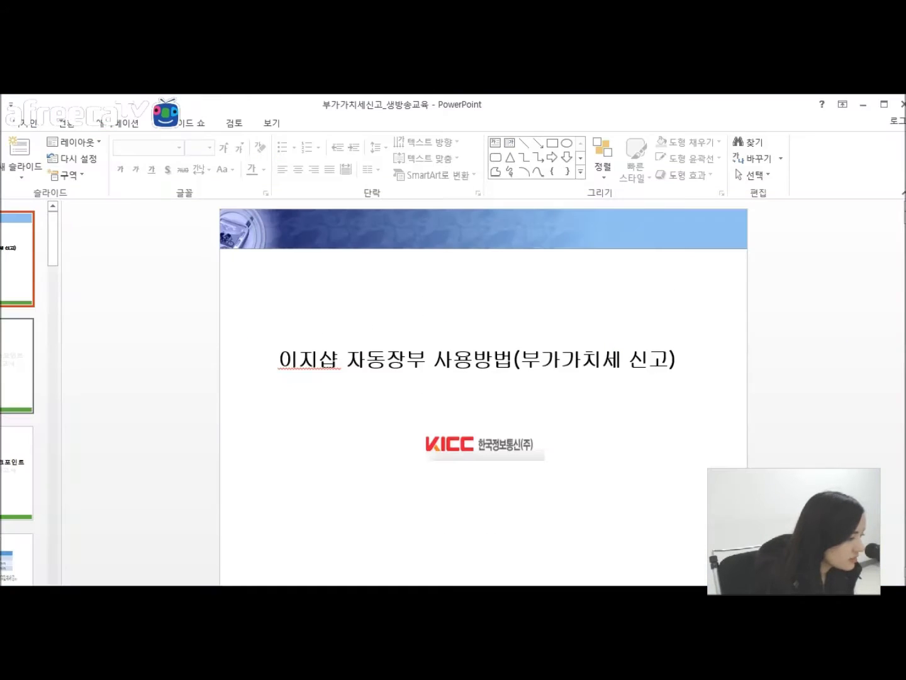
{"action": "scroll", "coordinate": [20, 272], "scroll_direction": "down", "scroll_amount": 2}
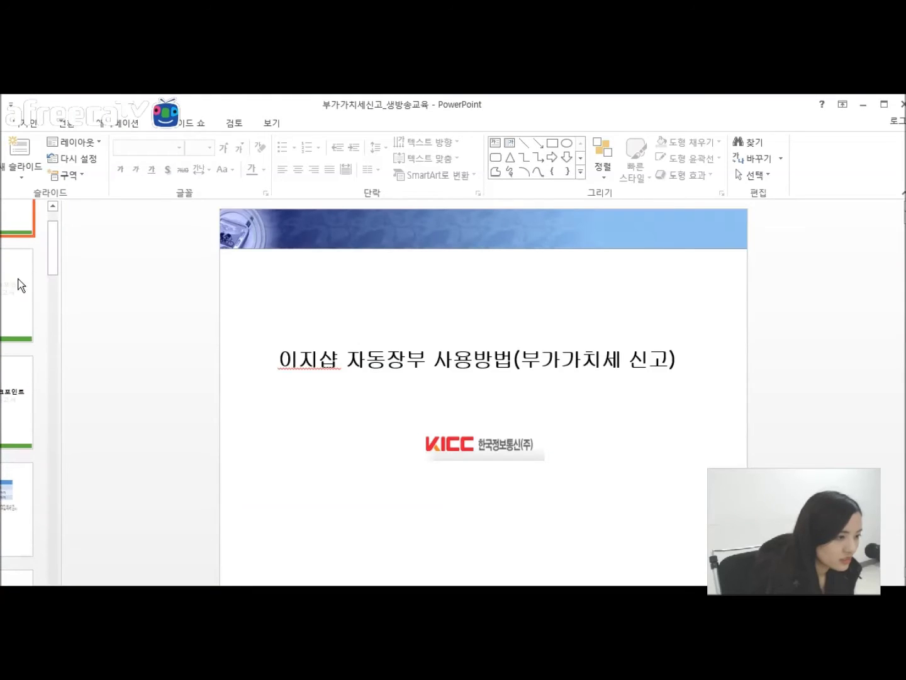
{"action": "left_click", "coordinate": [29, 280]}
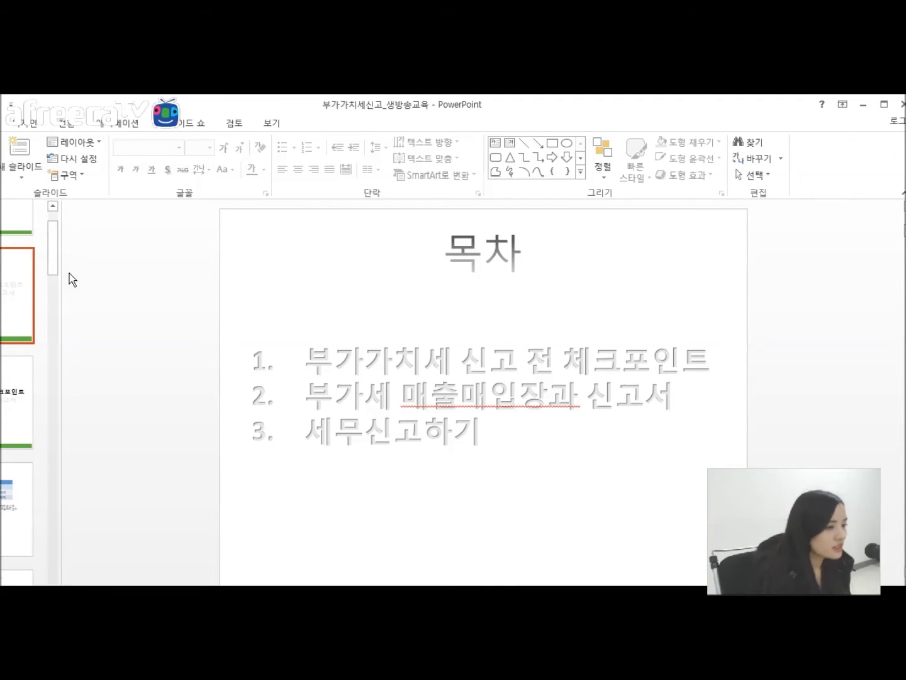
{"action": "scroll", "coordinate": [50, 261], "scroll_direction": "down", "scroll_amount": 1}
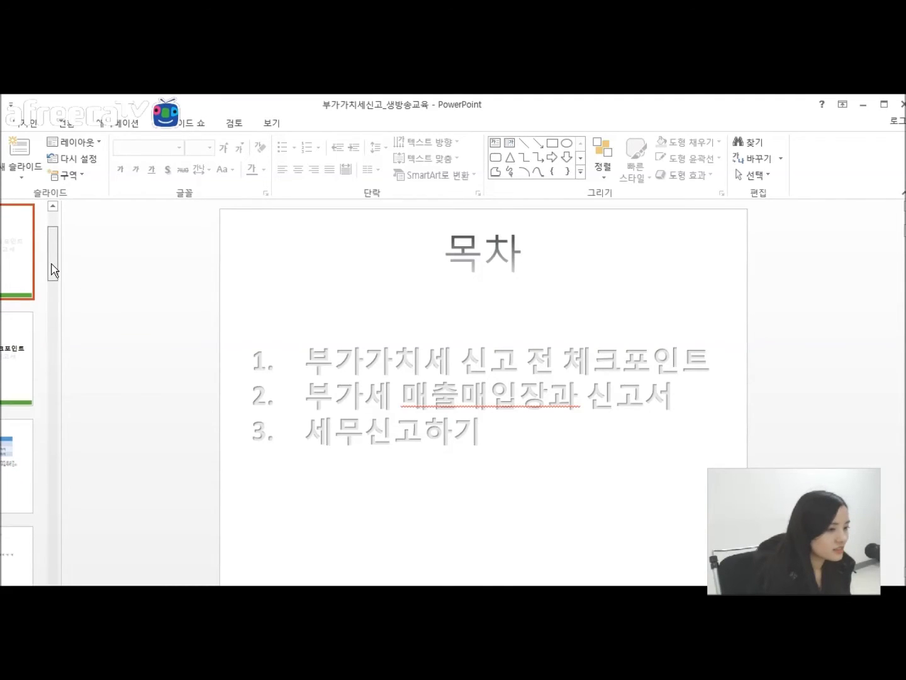
Step: Advance to the 부가가치세 신고기한 slide with 일반과세자 and 간이과세자 deadlines
{"action": "key", "text": "Down"}
{"action": "key", "text": "Down"}
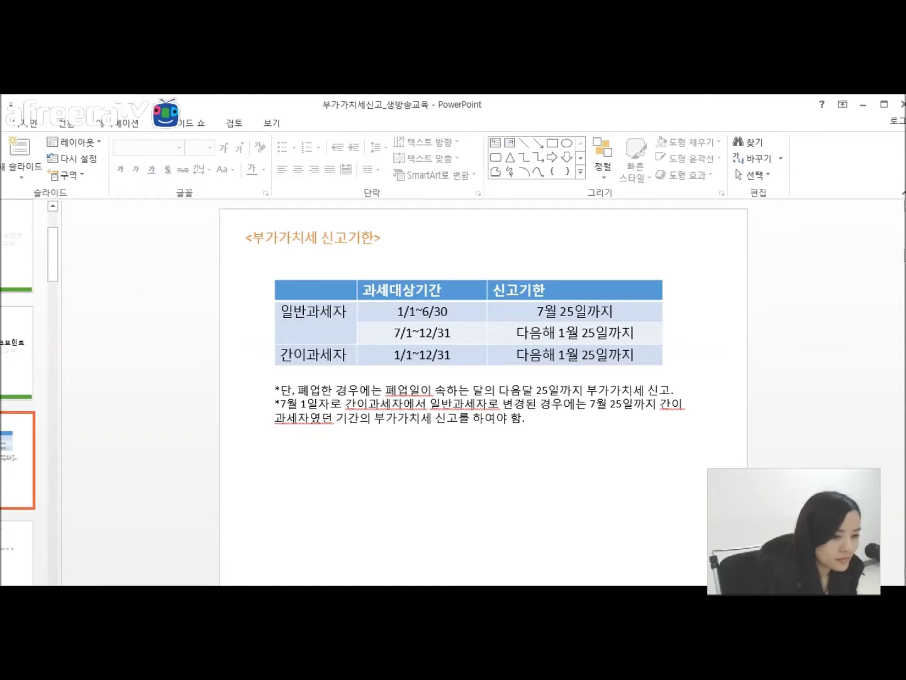
Step: Show the 지불방법 slide, then move the PowerPoint window aside to reveal EasyShop
{"action": "left_click_drag", "start_coordinate": [54, 247], "coordinate": [54, 259]}
{"action": "left_click", "coordinate": [14, 455]}
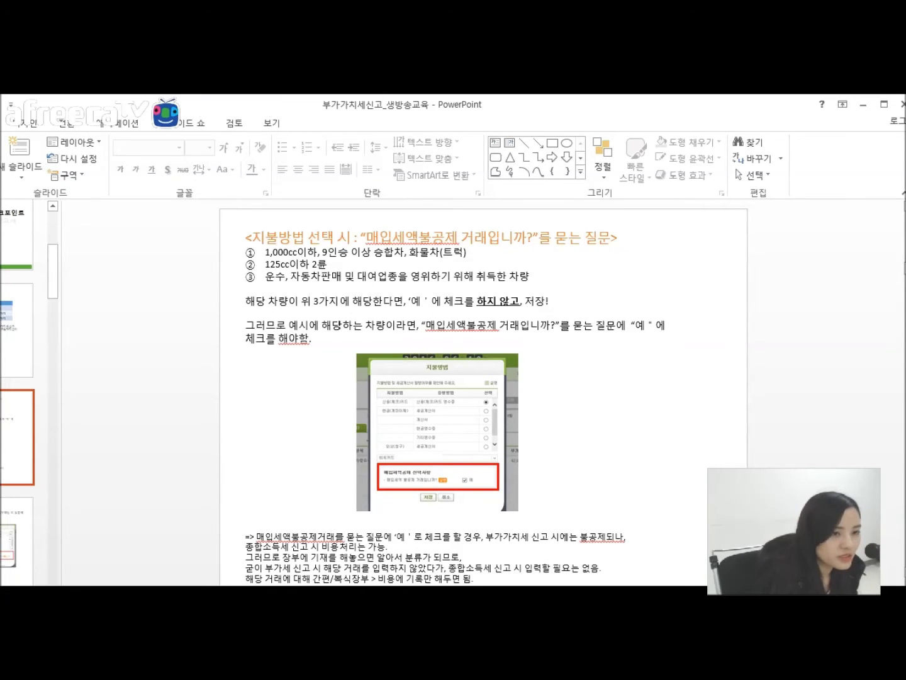
{"action": "left_click_drag", "start_coordinate": [379, 107], "coordinate": [0, 277]}
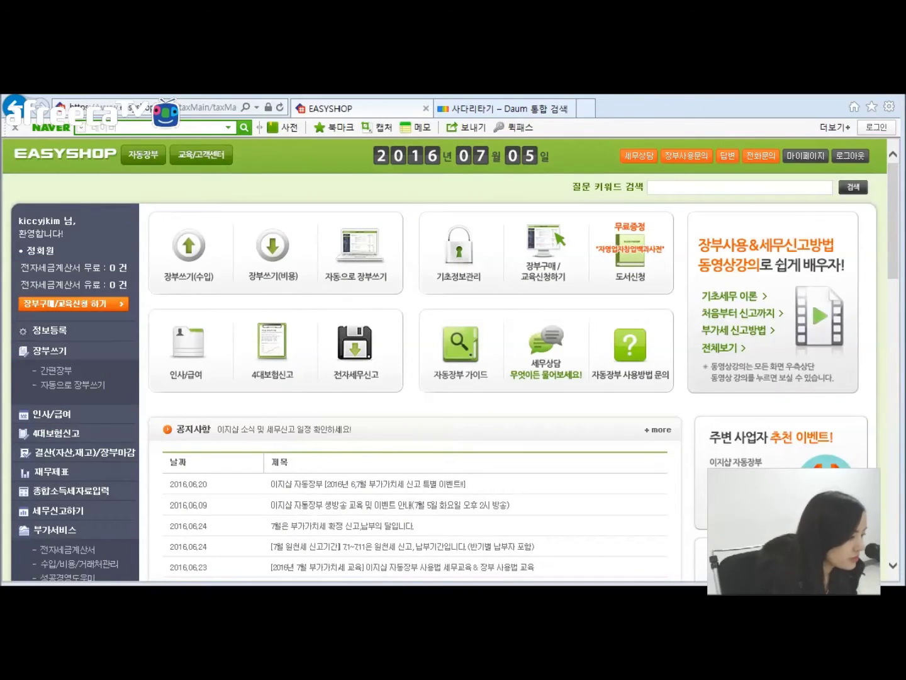
Step: In the June 간편장부, show the first sales row's tax invoice question without saving
{"action": "left_click", "coordinate": [53, 371]}
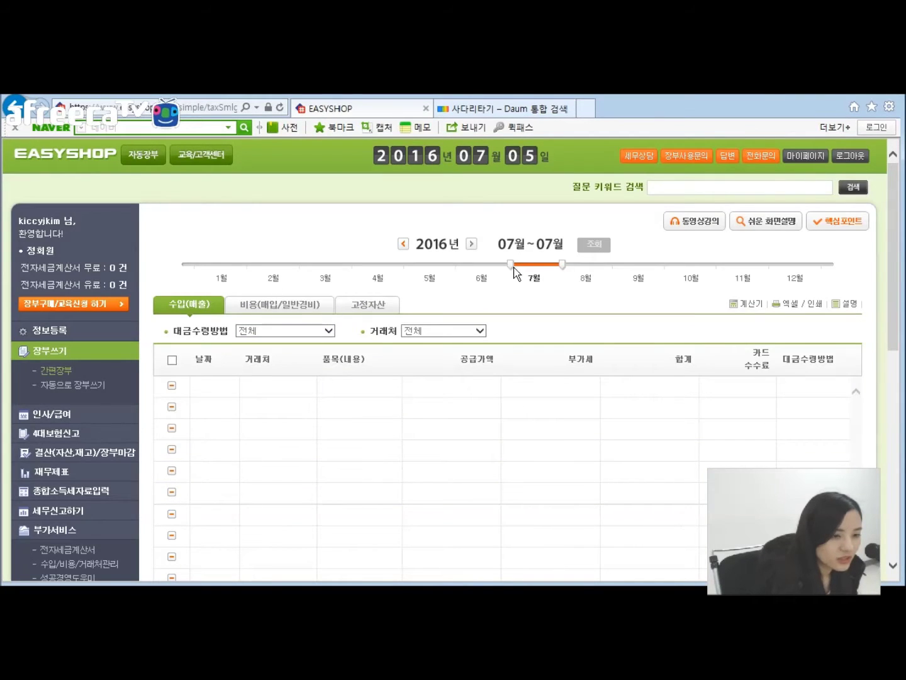
{"action": "left_click", "coordinate": [481, 280]}
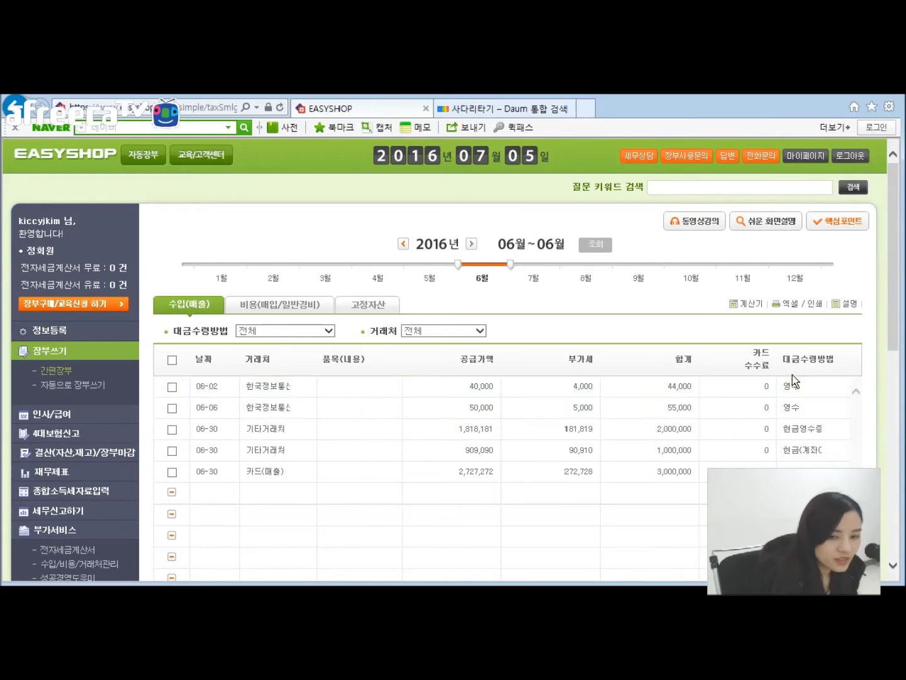
{"action": "left_click", "coordinate": [795, 388]}
{"action": "left_click_drag", "start_coordinate": [340, 421], "coordinate": [547, 456]}
{"action": "left_click", "coordinate": [547, 456]}
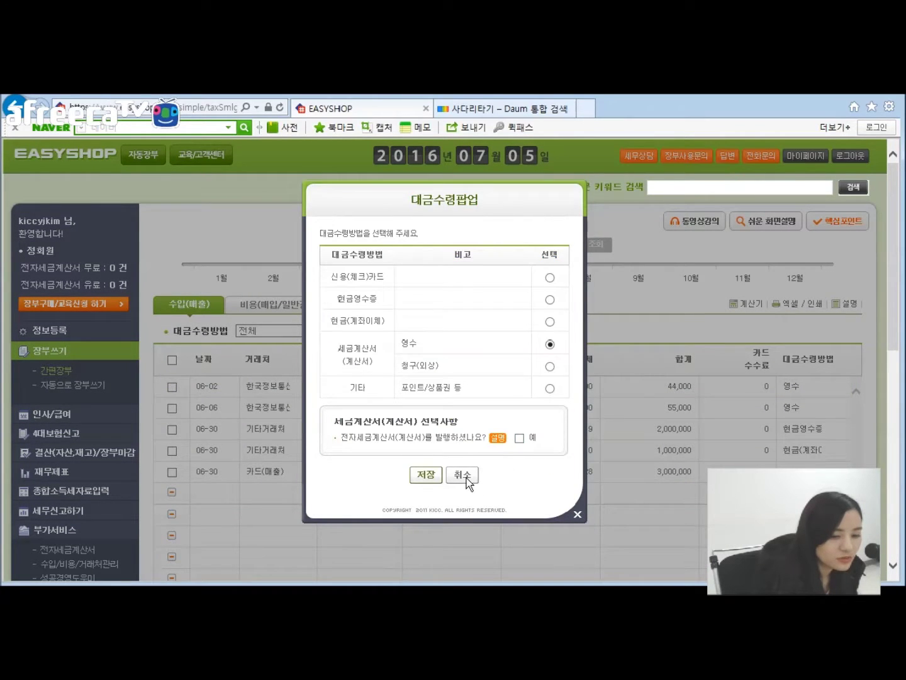
{"action": "left_click", "coordinate": [462, 474]}
Step: Show cash with 세금계산서 in the first June expense row's payment method, then return to the slides
{"action": "left_click", "coordinate": [267, 306]}
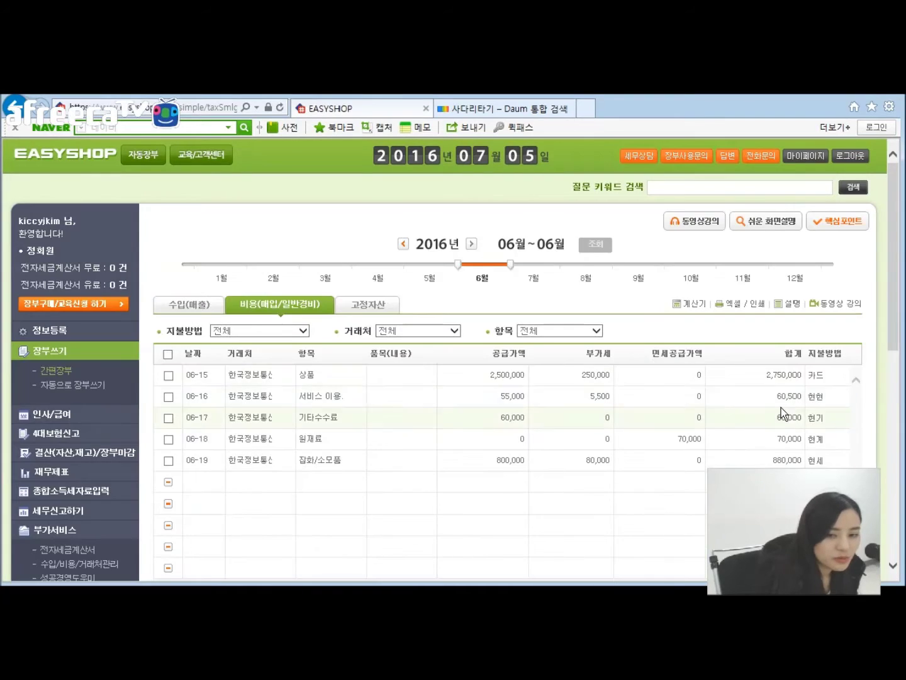
{"action": "left_click", "coordinate": [817, 374]}
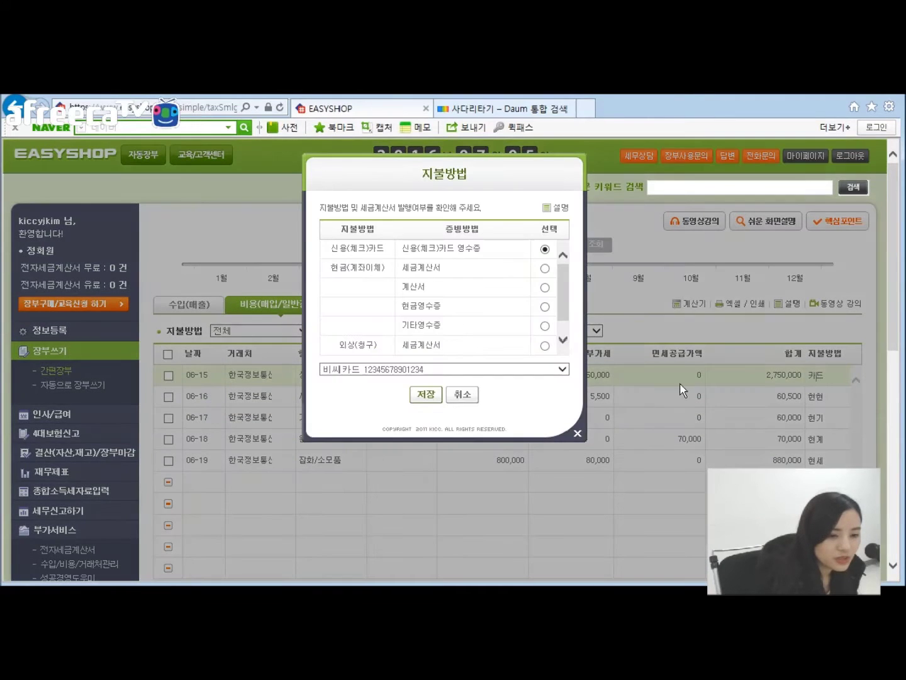
{"action": "left_click", "coordinate": [545, 270]}
{"action": "left_click_drag", "start_coordinate": [441, 403], "coordinate": [474, 408]}
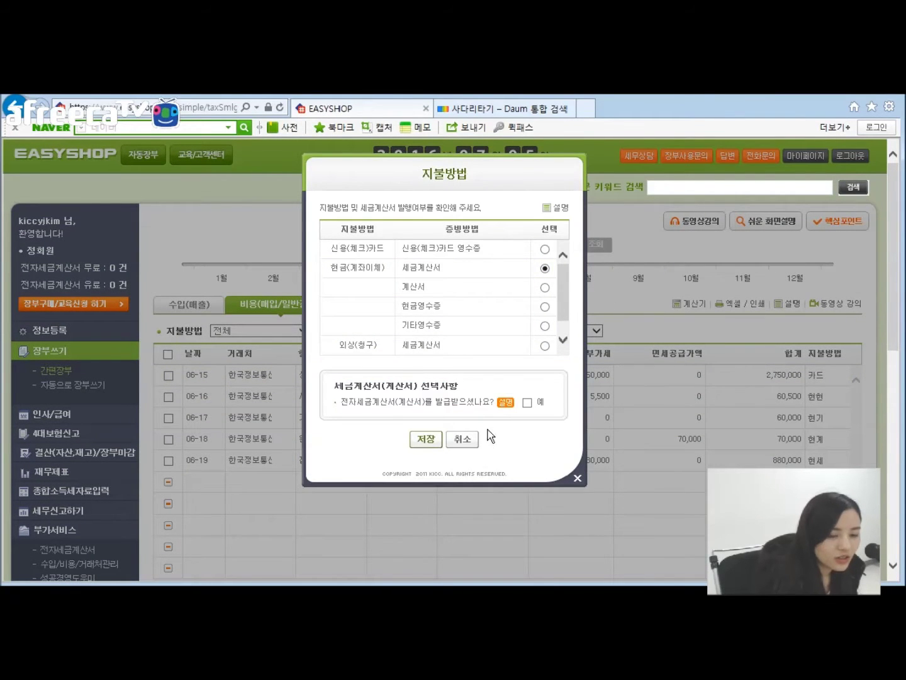
{"action": "left_click", "coordinate": [474, 445]}
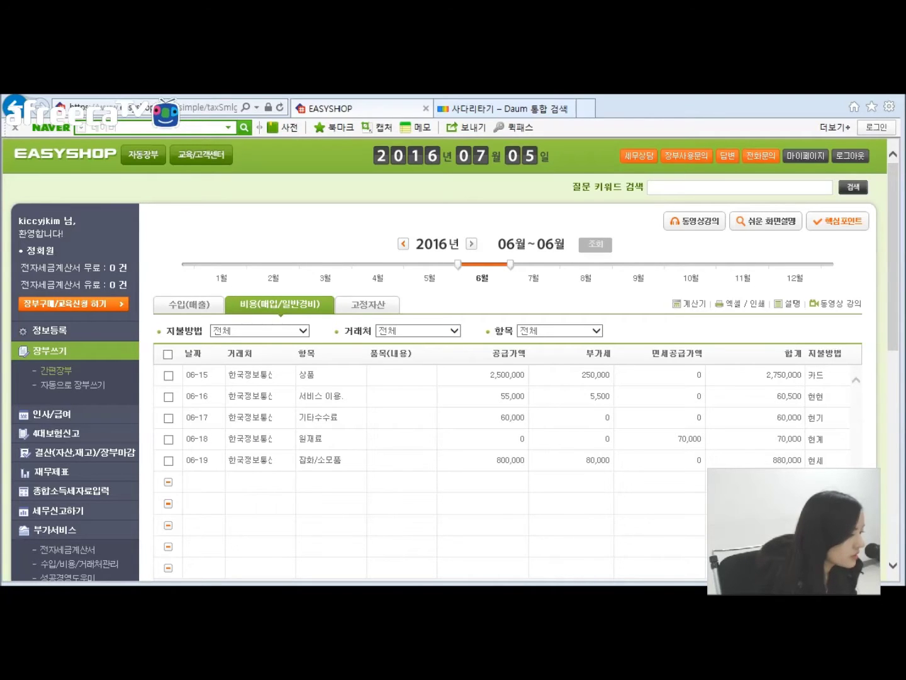
{"action": "key", "text": "alt+Tab"}
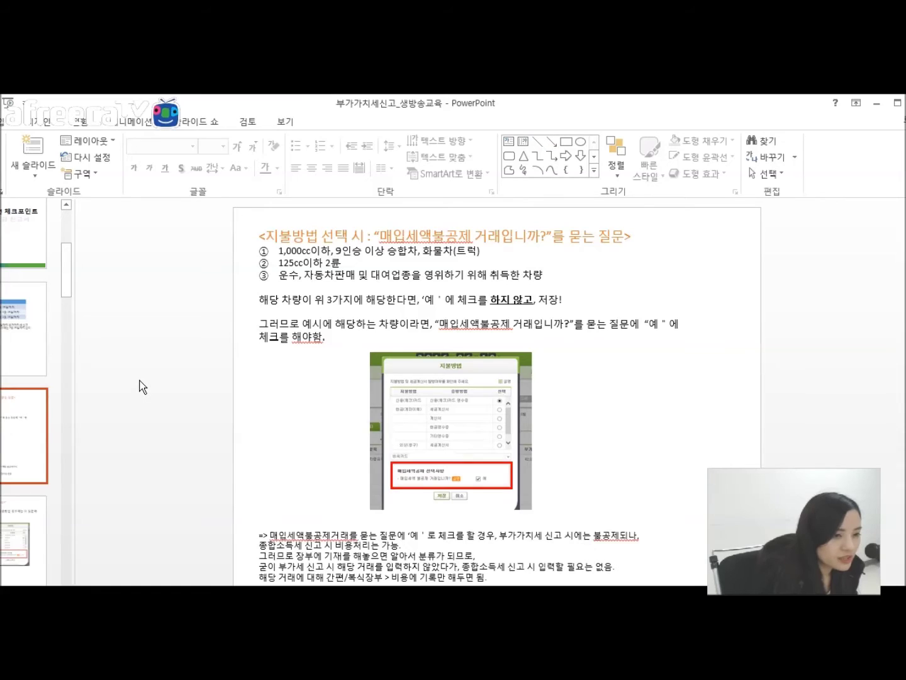
Step: Highlight the 매입세액불공제 question and third vehicle condition, then shrink and reposition the slides window
{"action": "left_click_drag", "start_coordinate": [381, 235], "coordinate": [540, 231]}
{"action": "left_click", "coordinate": [528, 252]}
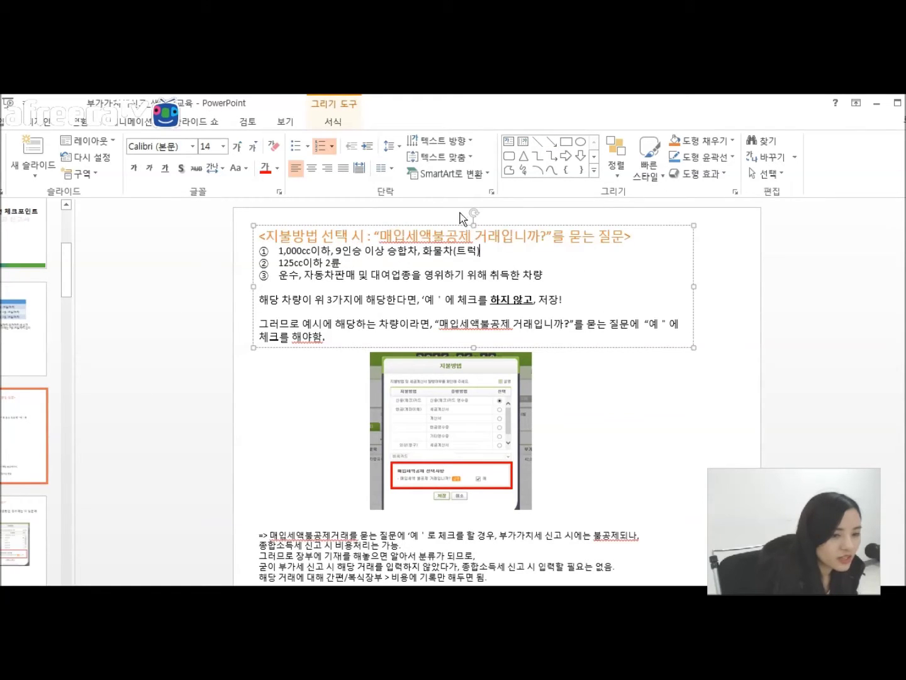
{"action": "left_click_drag", "start_coordinate": [380, 237], "coordinate": [570, 249]}
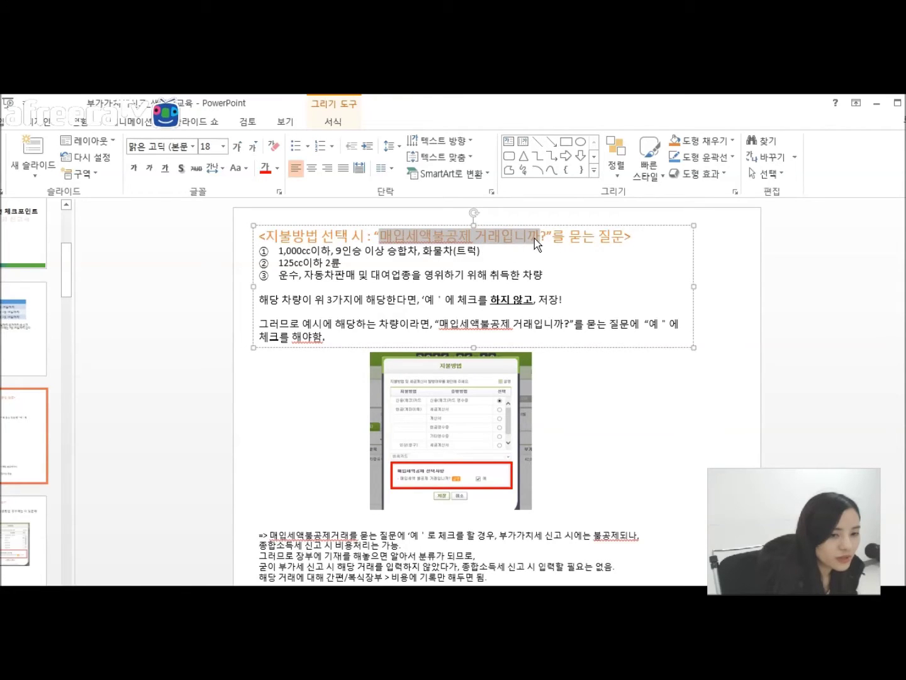
{"action": "left_click", "coordinate": [513, 265]}
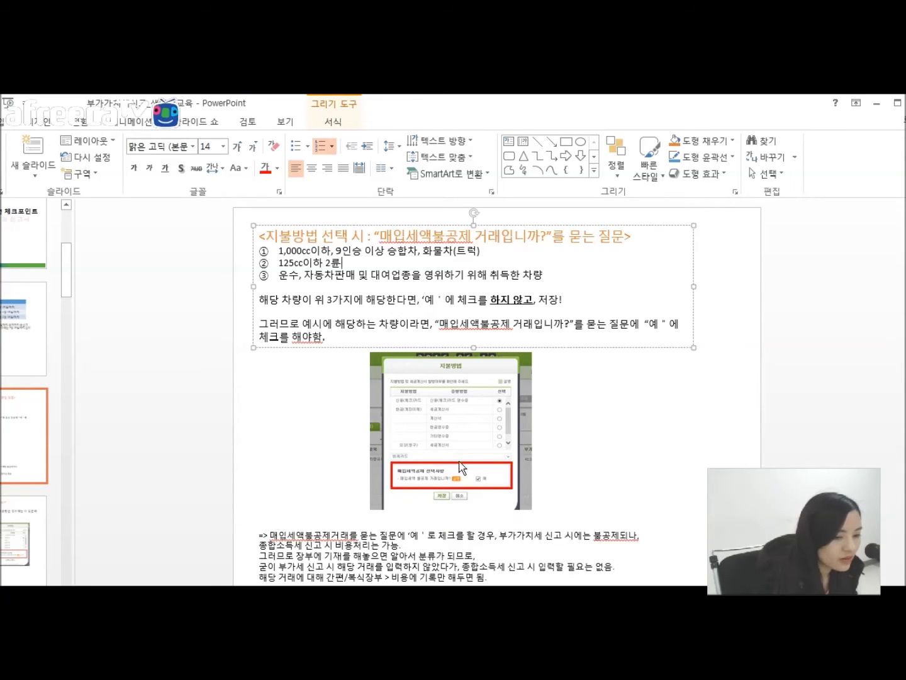
{"action": "left_click", "coordinate": [356, 275]}
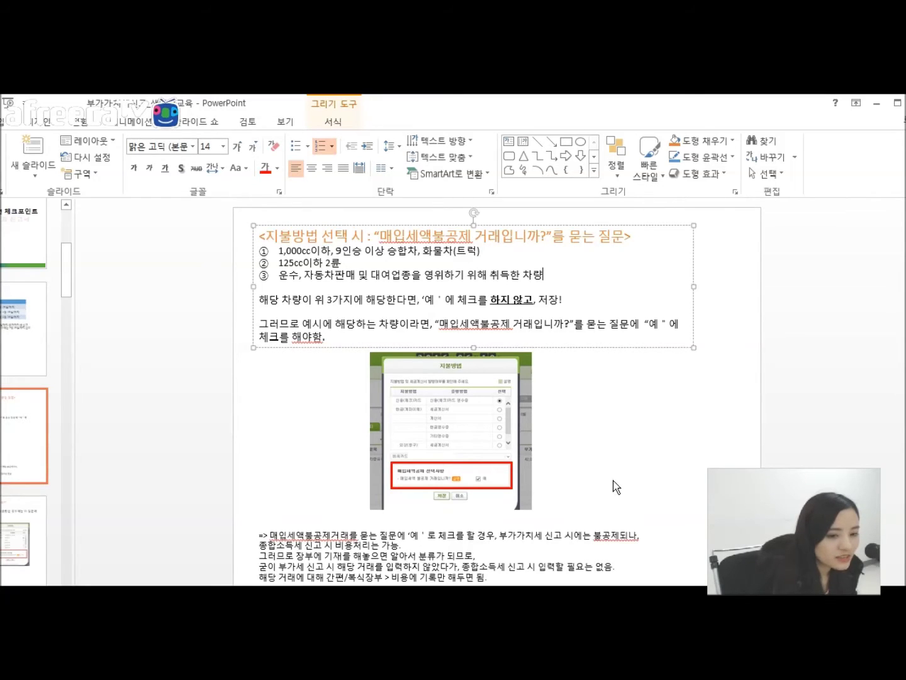
{"action": "left_click_drag", "start_coordinate": [642, 109], "coordinate": [693, 235]}
{"action": "left_click_drag", "start_coordinate": [885, 236], "coordinate": [715, 135]}
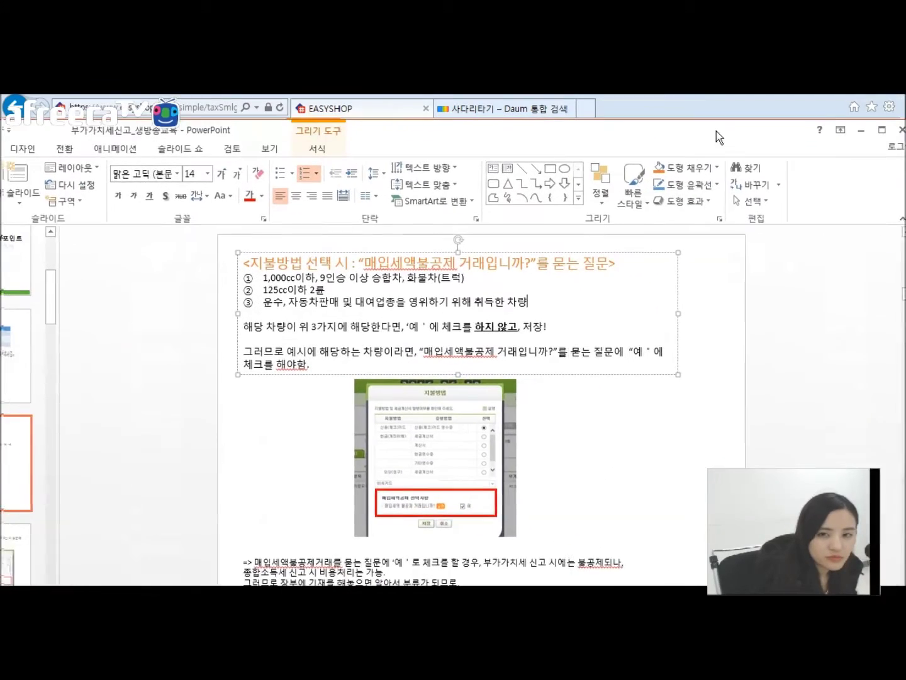
Step: Start a new expense row dated 06-15 with counterparty 자동장부
{"action": "left_click", "coordinate": [863, 130]}
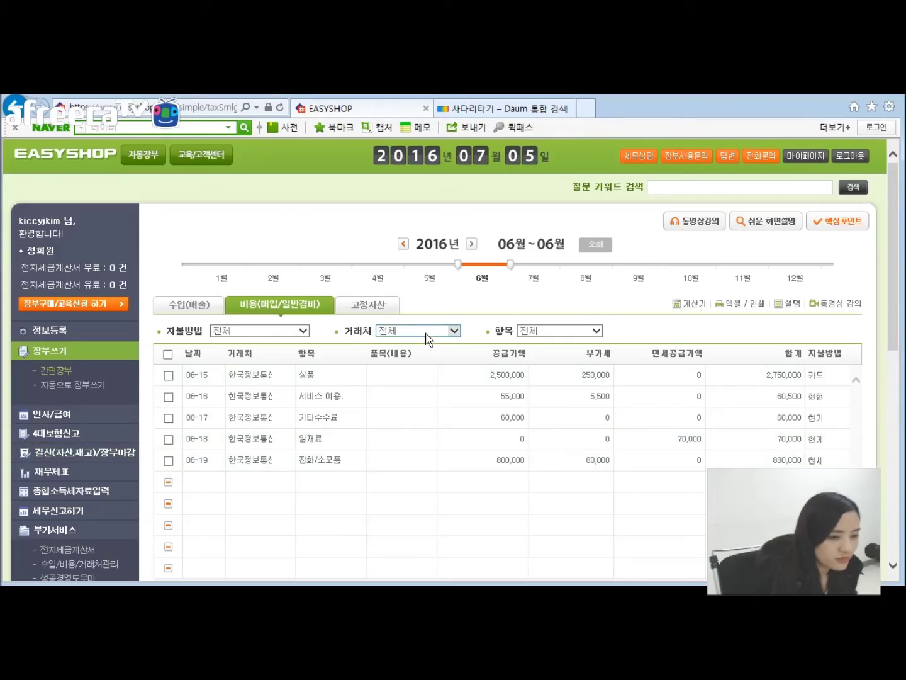
{"action": "scroll", "coordinate": [501, 312], "scroll_direction": "down", "scroll_amount": 1}
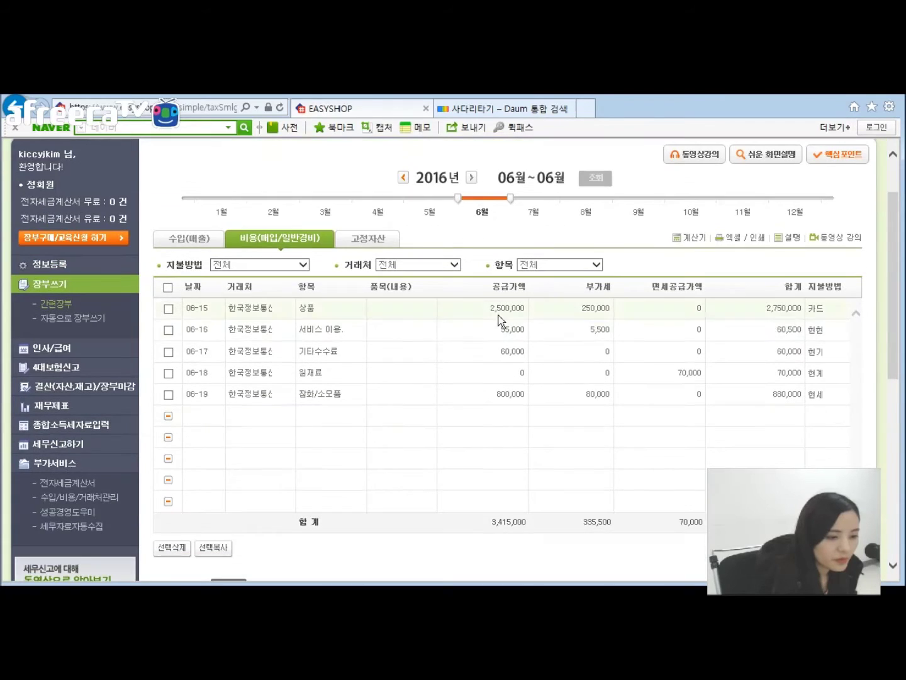
{"action": "left_click", "coordinate": [204, 417]}
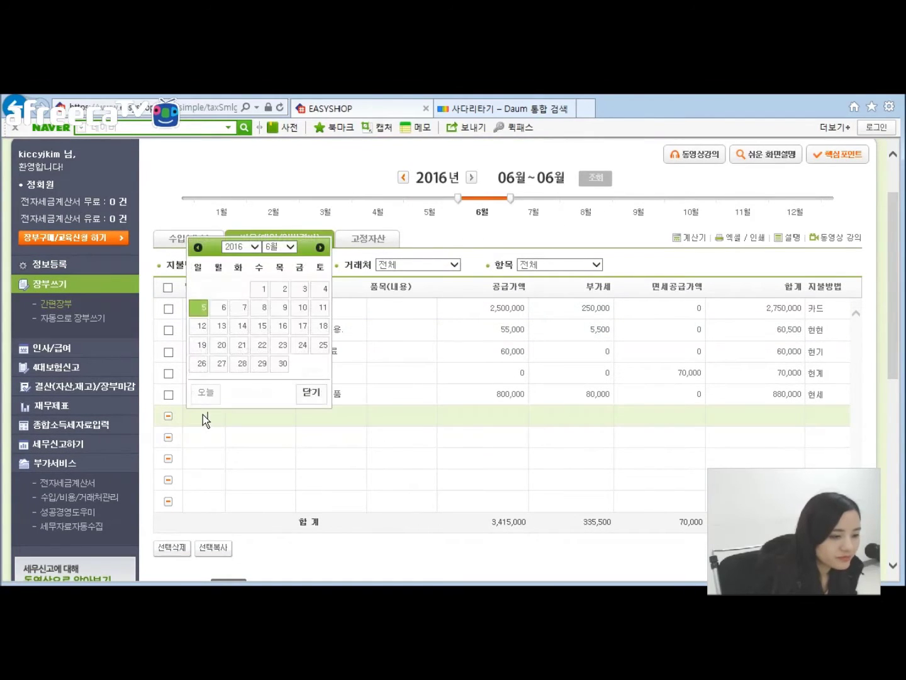
{"action": "left_click", "coordinate": [262, 326]}
{"action": "left_click", "coordinate": [246, 418]}
{"action": "scroll", "coordinate": [390, 422], "scroll_direction": "down", "scroll_amount": 5}
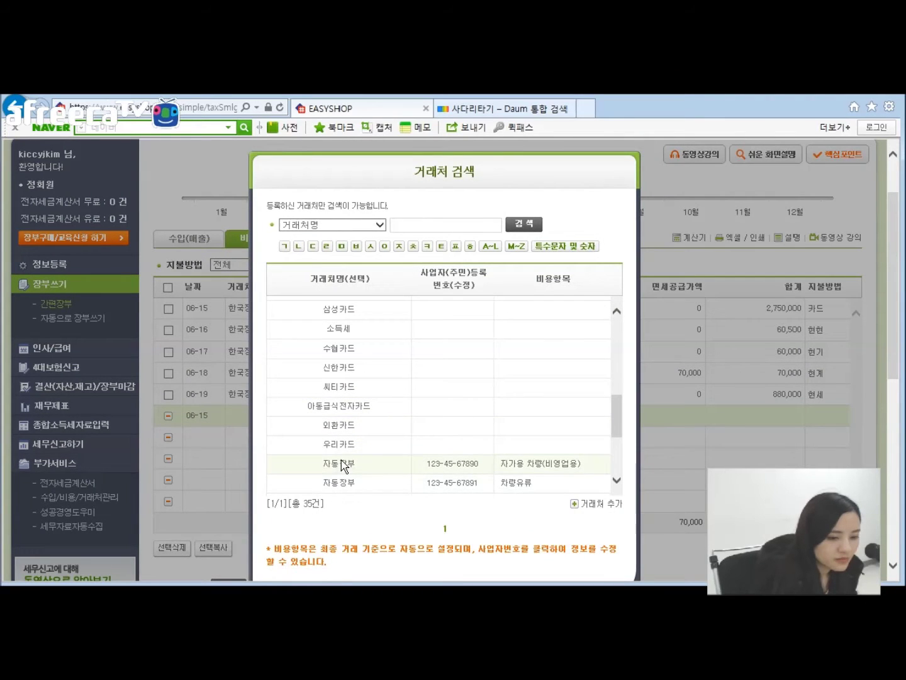
{"action": "left_click", "coordinate": [344, 464]}
Step: Use the 차량유류 자동장부 entry, category 차량유류 and supply 1,000,000 for the row
{"action": "left_click", "coordinate": [251, 416]}
{"action": "scroll", "coordinate": [428, 452], "scroll_direction": "down", "scroll_amount": 5}
{"action": "left_click", "coordinate": [336, 454]}
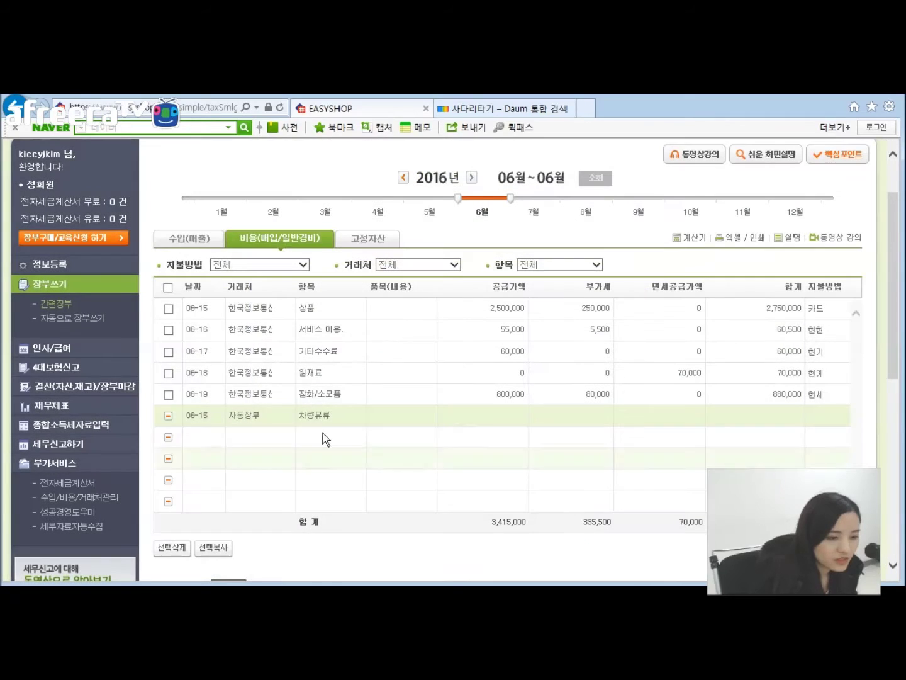
{"action": "left_click", "coordinate": [319, 416]}
{"action": "scroll", "coordinate": [510, 428], "scroll_direction": "down", "scroll_amount": 6}
{"action": "scroll", "coordinate": [511, 434], "scroll_direction": "down", "scroll_amount": 1}
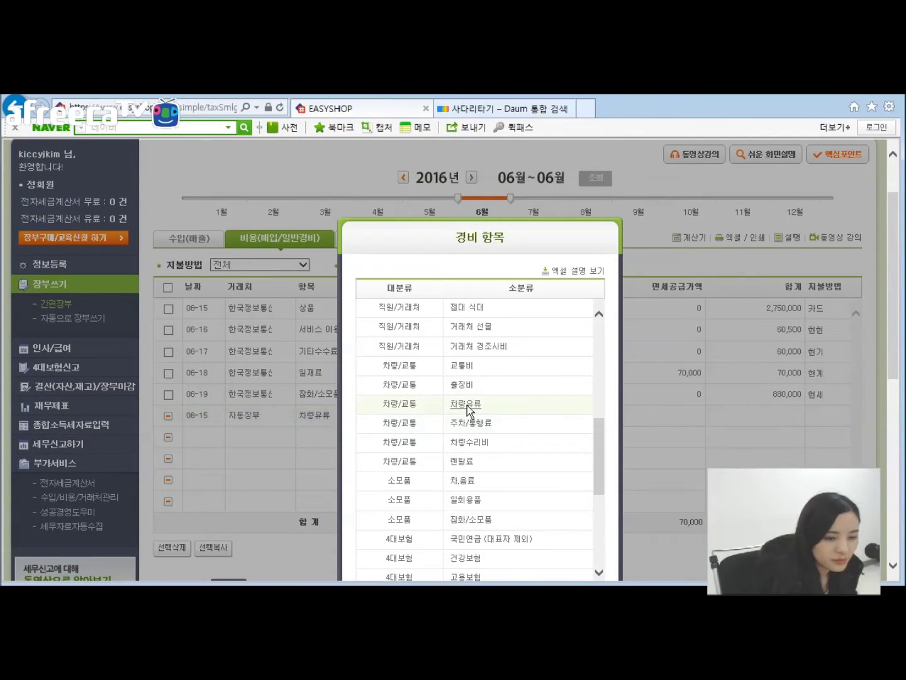
{"action": "left_click", "coordinate": [468, 405]}
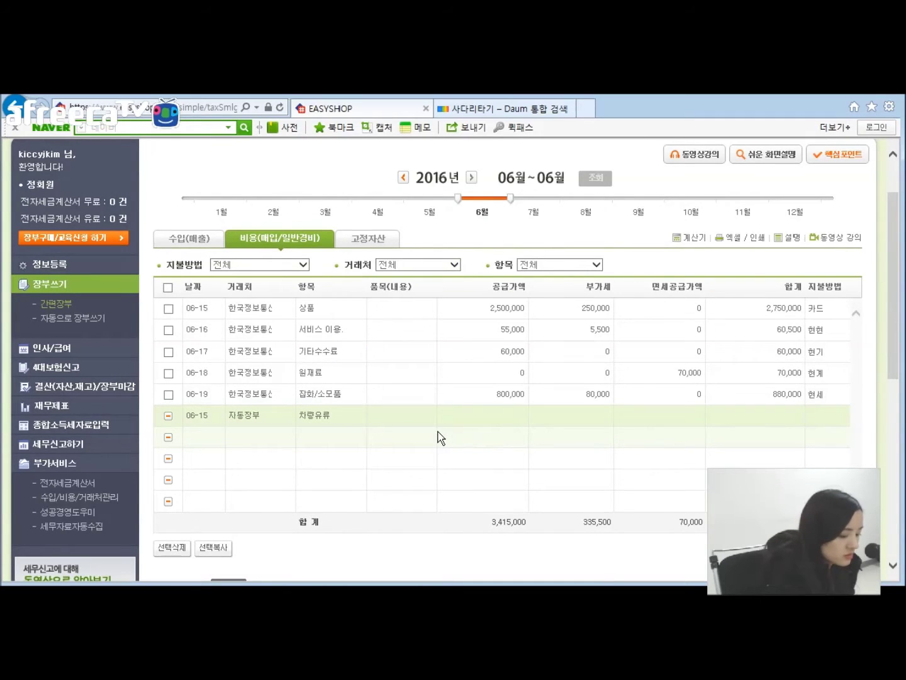
{"action": "type", "text": "1000000"}
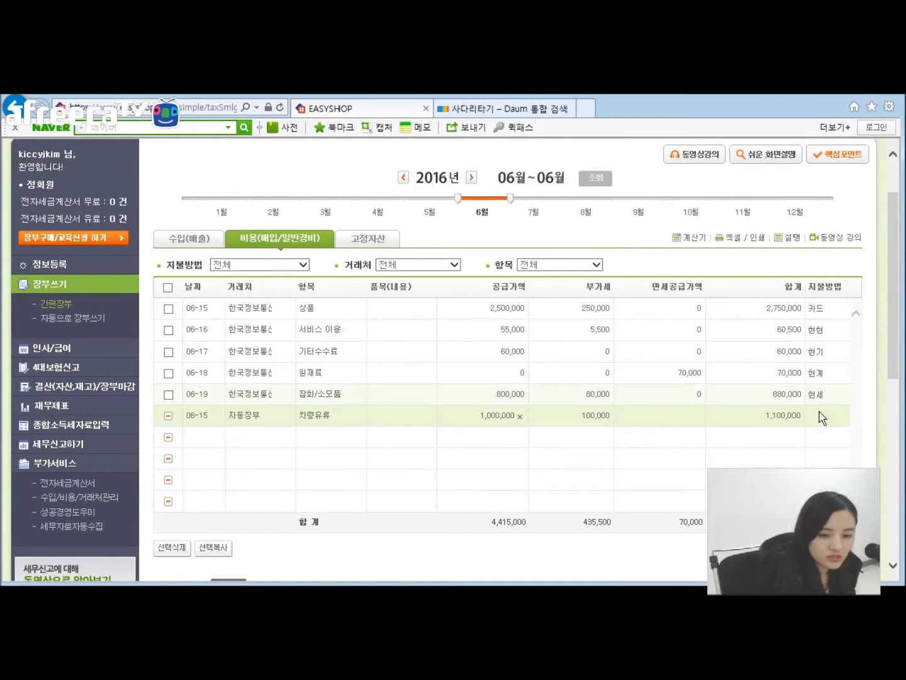
{"action": "left_click", "coordinate": [828, 421]}
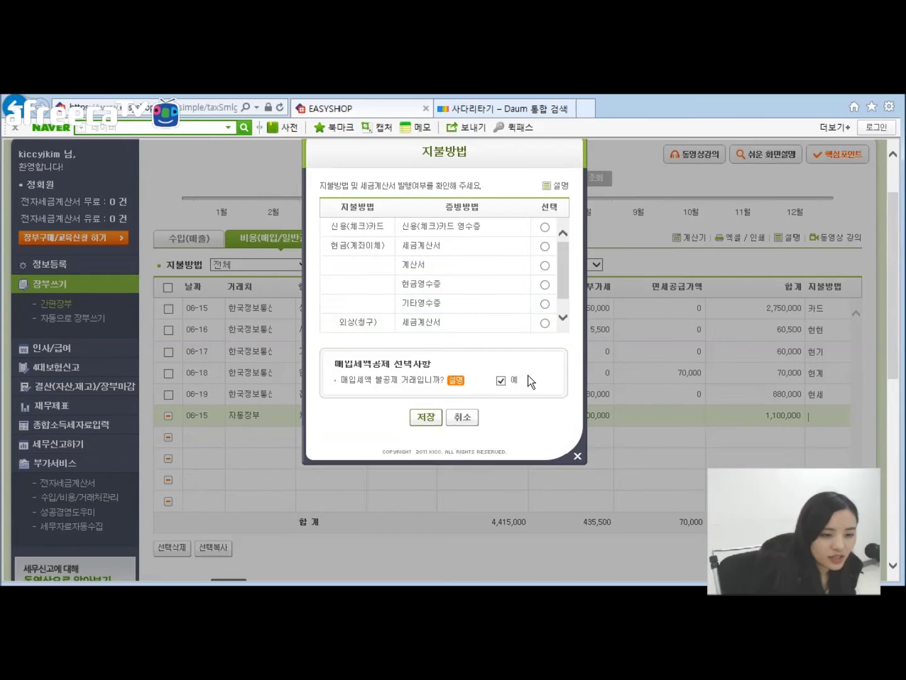
Step: In the 차량유류 row's payment dialog, select 현금(계좌이체) with 세금계산서, then cancel without saving
{"action": "left_click_drag", "start_coordinate": [529, 379], "coordinate": [485, 370]}
{"action": "left_click", "coordinate": [457, 377]}
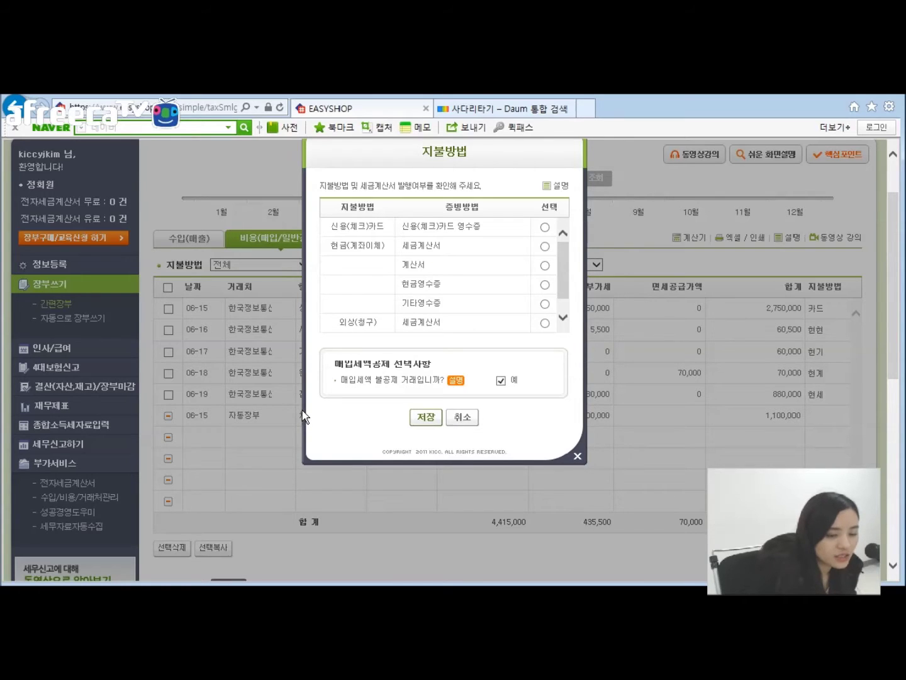
{"action": "left_click", "coordinate": [424, 420]}
{"action": "left_click", "coordinate": [503, 397]}
{"action": "left_click", "coordinate": [546, 246]}
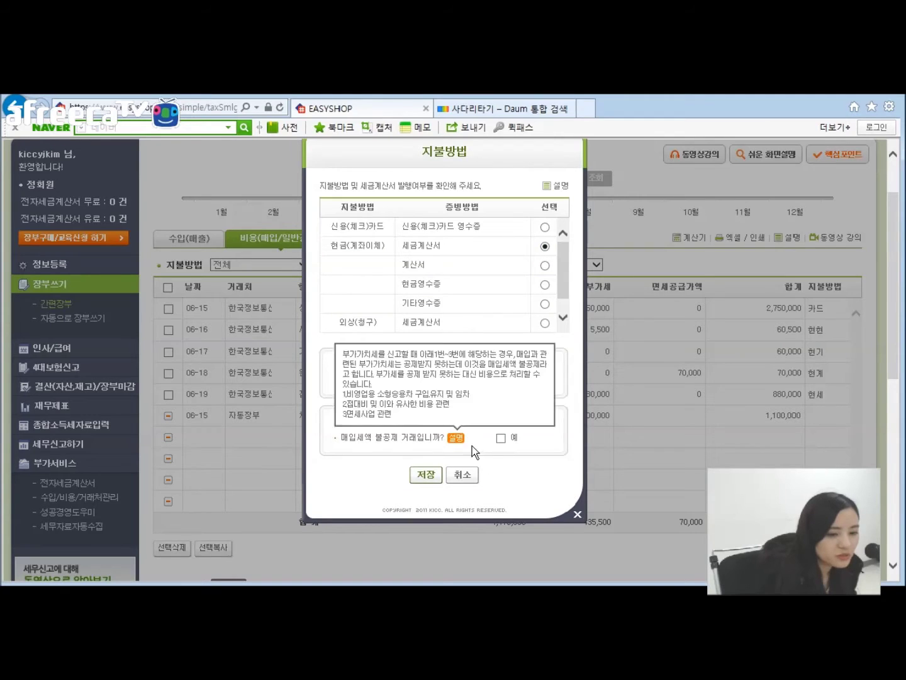
{"action": "key", "text": "ctrl+a"}
{"action": "left_click", "coordinate": [377, 423]}
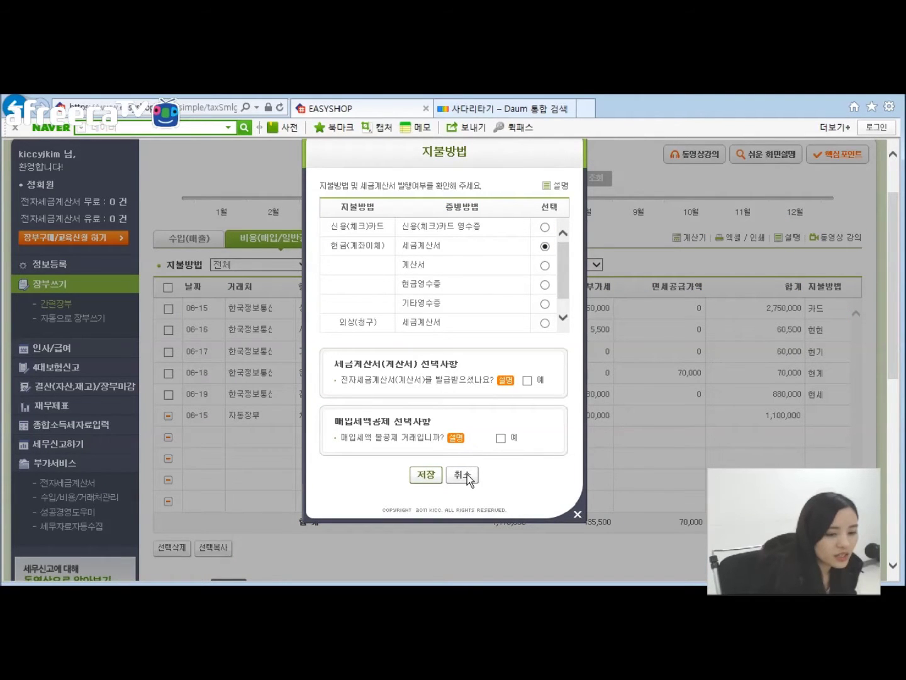
{"action": "left_click", "coordinate": [465, 474]}
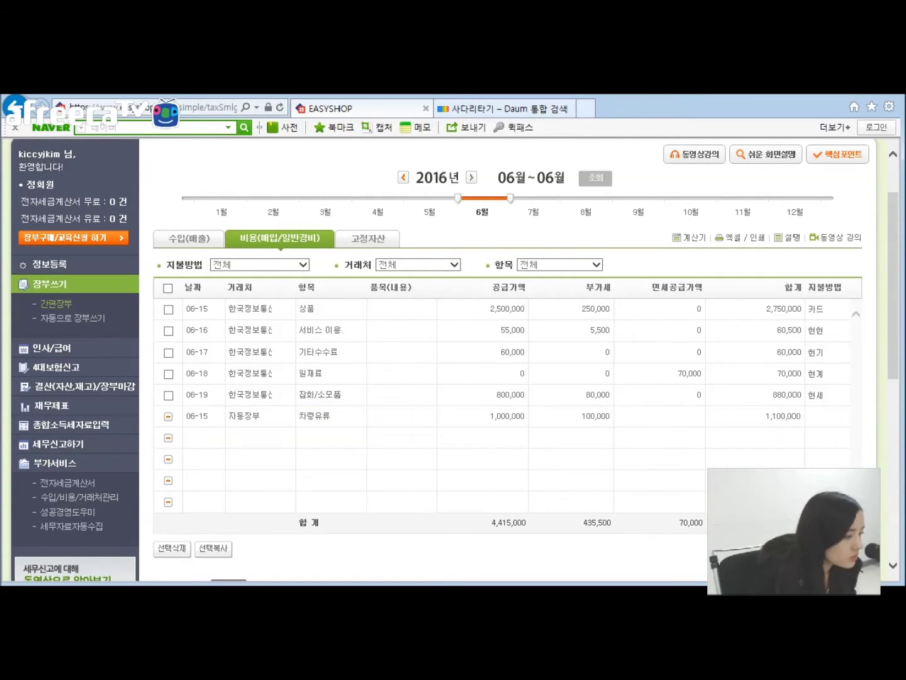
Step: Switch to the slides and show the fourth slide on the 전자세금계산서 발급 questions
{"action": "key", "text": "alt+Tab"}
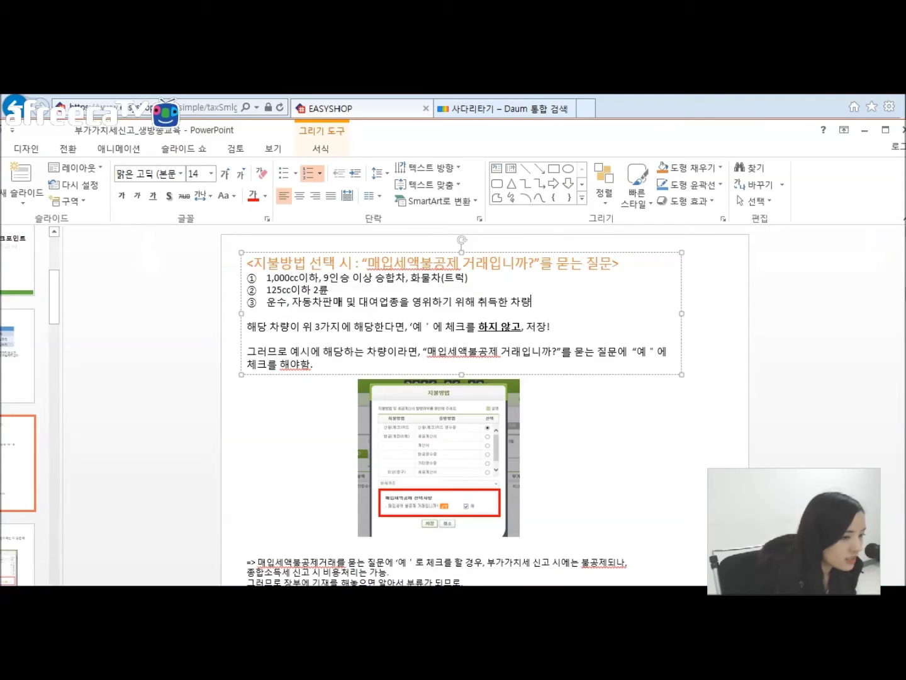
{"action": "left_click", "coordinate": [144, 444]}
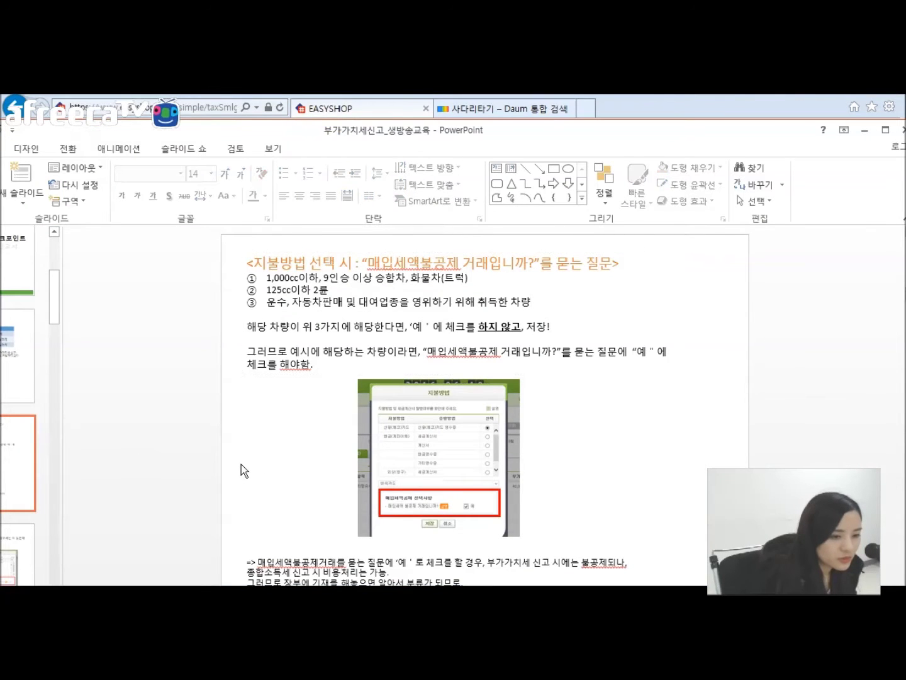
{"action": "scroll", "coordinate": [277, 433], "scroll_direction": "down", "scroll_amount": 1}
{"action": "scroll", "coordinate": [277, 434], "scroll_direction": "up", "scroll_amount": 1}
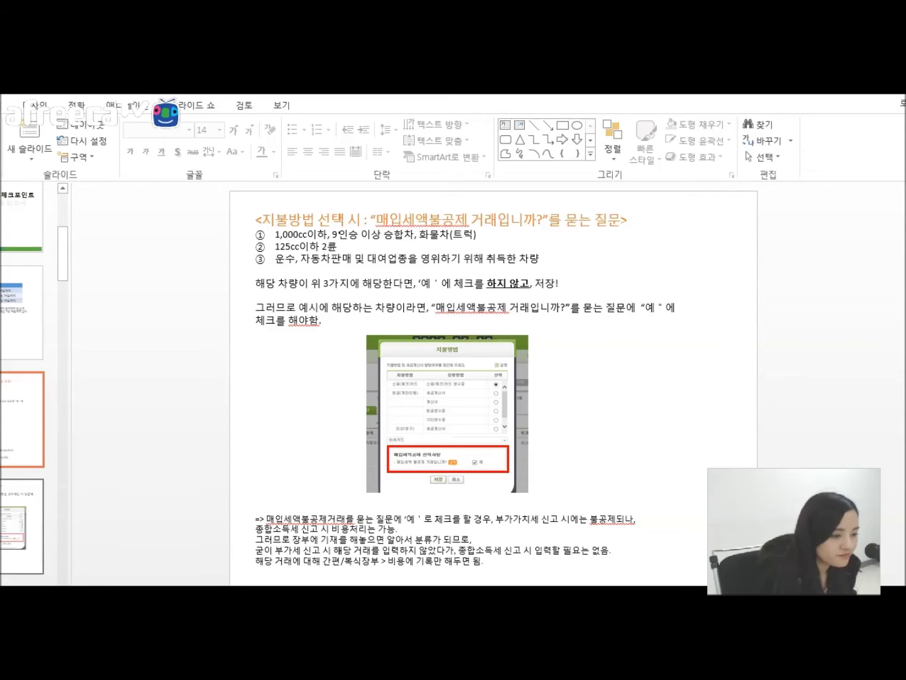
{"action": "left_click", "coordinate": [26, 504]}
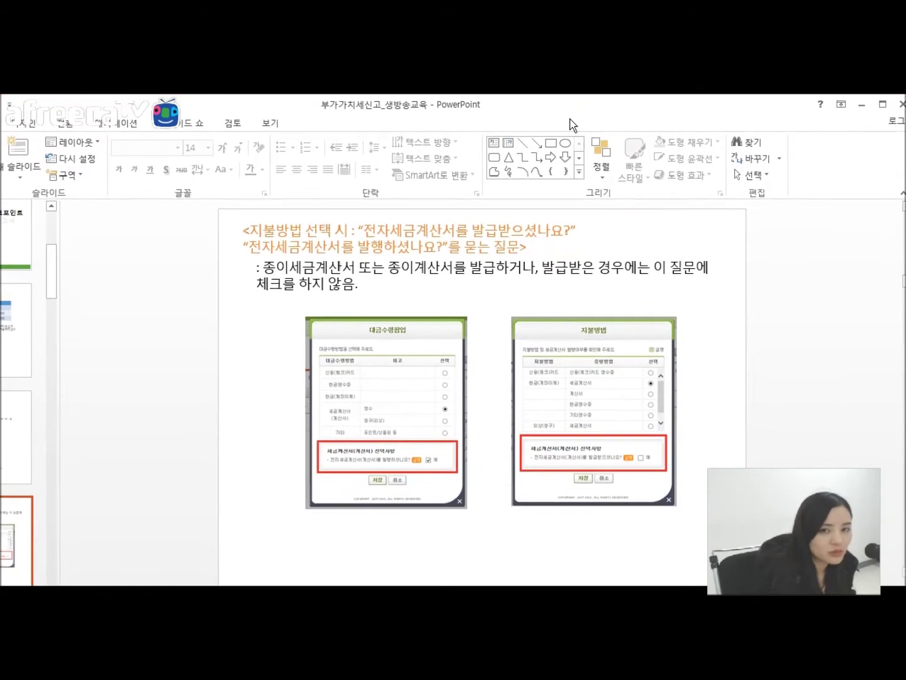
Step: Go to the June sales ledger and add a new row dated 06-16
{"action": "left_click", "coordinate": [860, 105]}
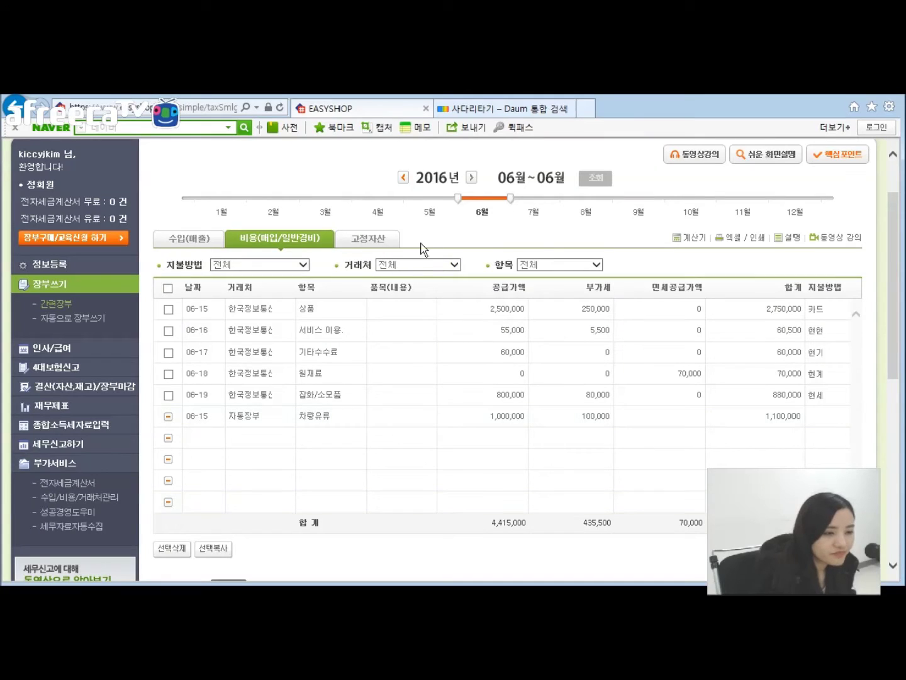
{"action": "left_click", "coordinate": [190, 239]}
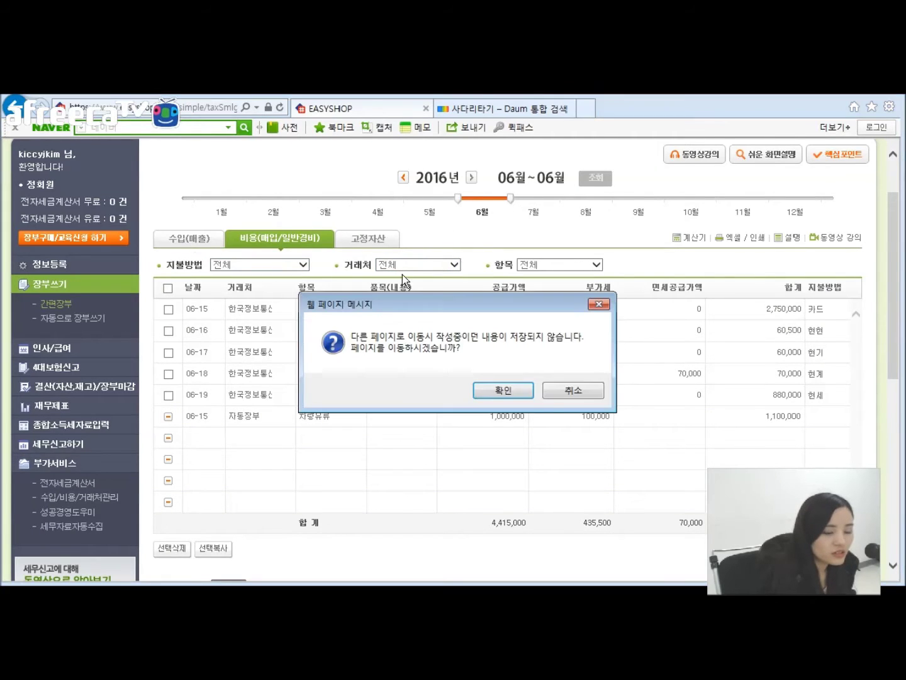
{"action": "left_click", "coordinate": [524, 390]}
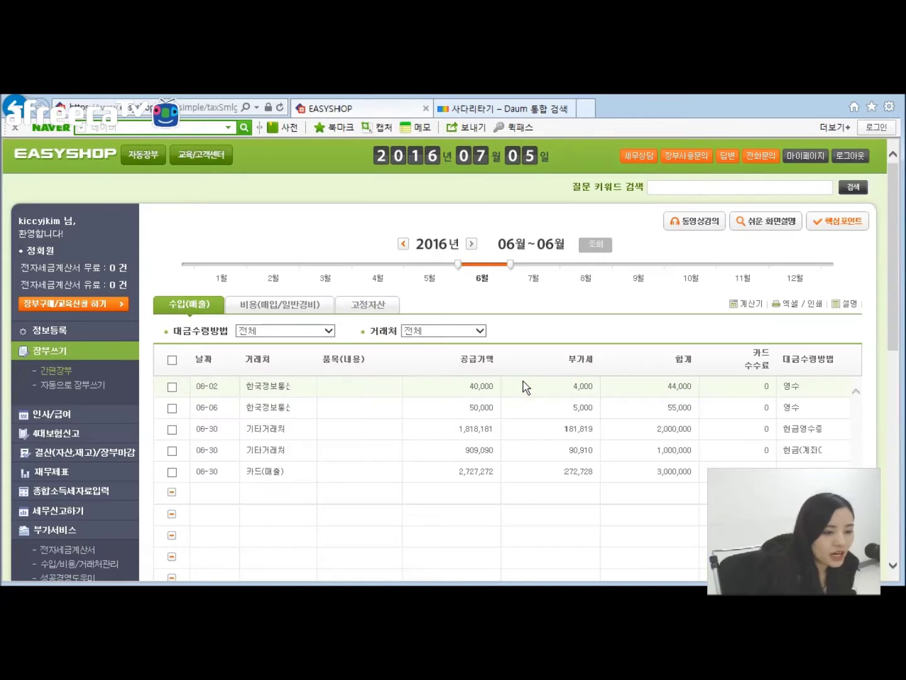
{"action": "scroll", "coordinate": [549, 316], "scroll_direction": "down", "scroll_amount": 2}
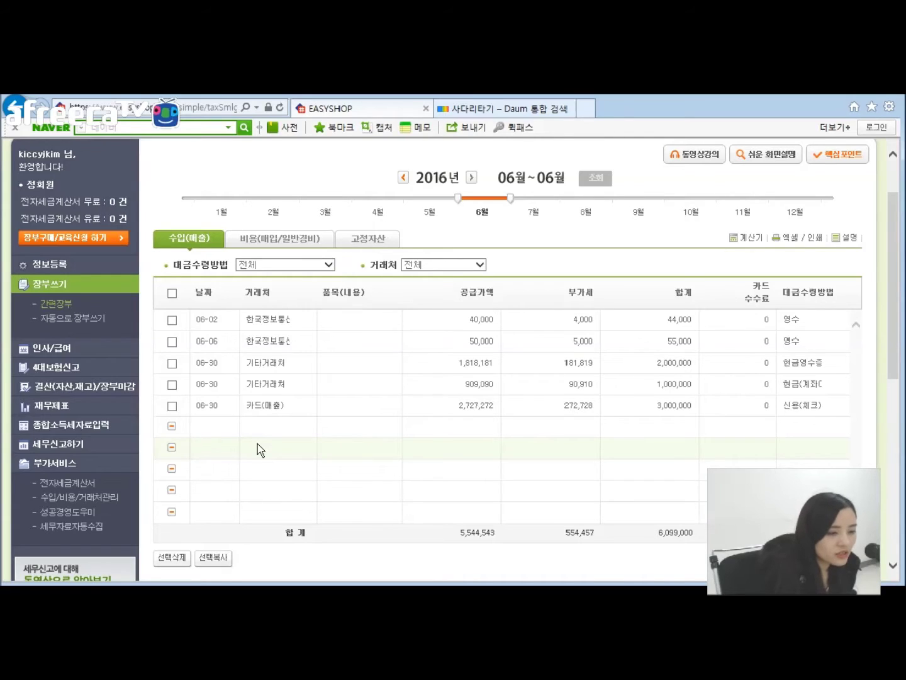
{"action": "left_click", "coordinate": [212, 434]}
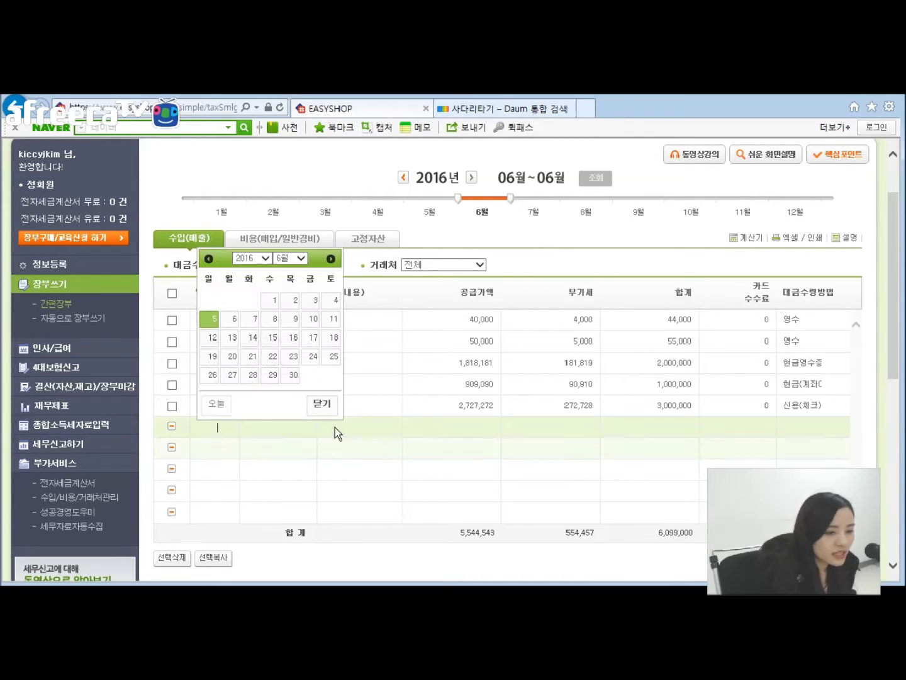
{"action": "left_click", "coordinate": [298, 340]}
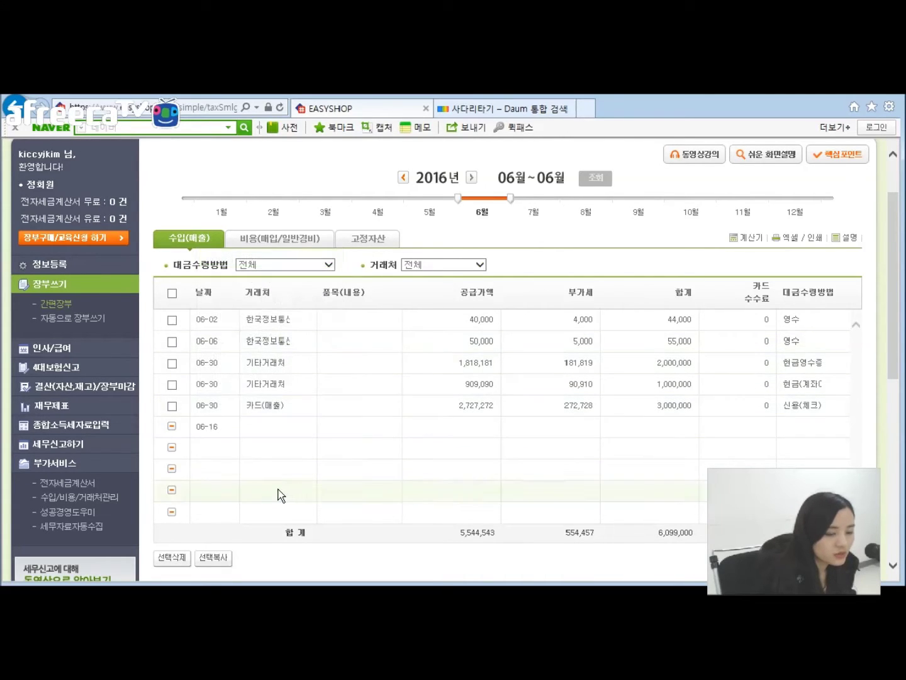
Step: Set the 06-16 row's customer to 한국정보통신(주) with supply 1,000,000
{"action": "left_click", "coordinate": [264, 429]}
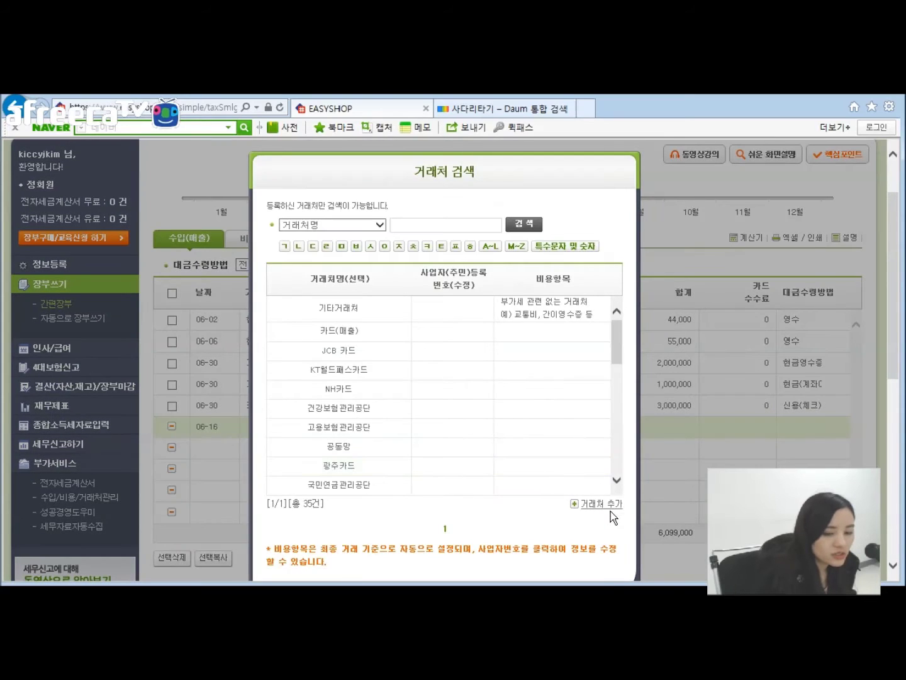
{"action": "left_click", "coordinate": [605, 505]}
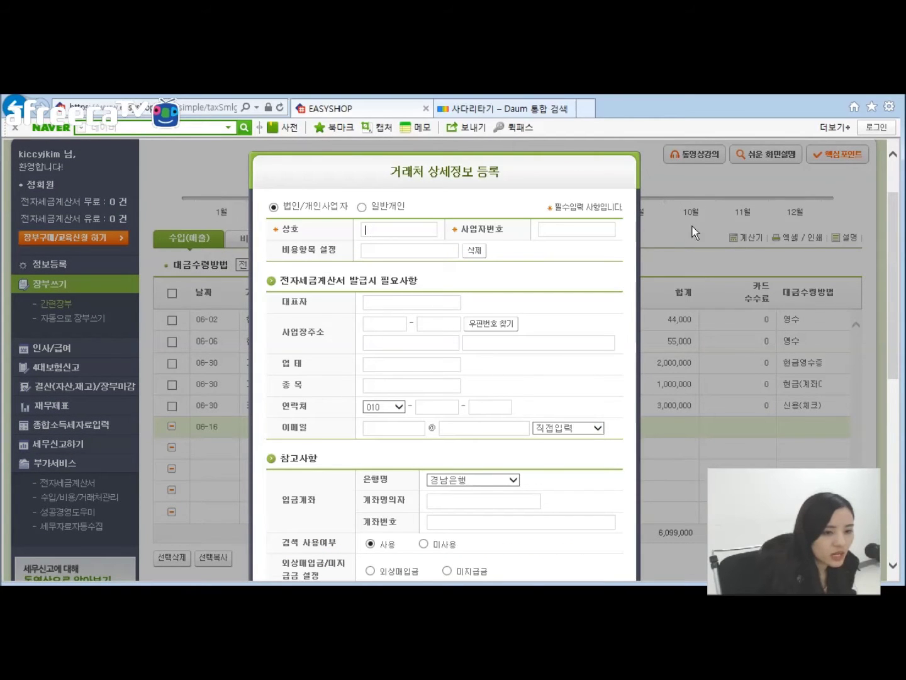
{"action": "scroll", "coordinate": [516, 366], "scroll_direction": "down", "scroll_amount": 2}
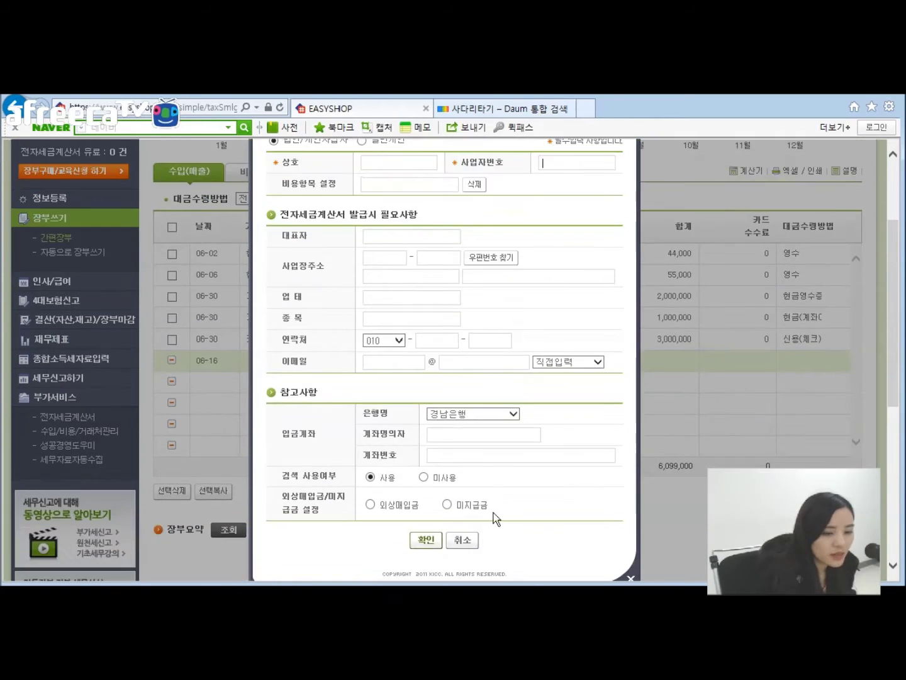
{"action": "left_click", "coordinate": [472, 541]}
{"action": "left_click", "coordinate": [252, 373]}
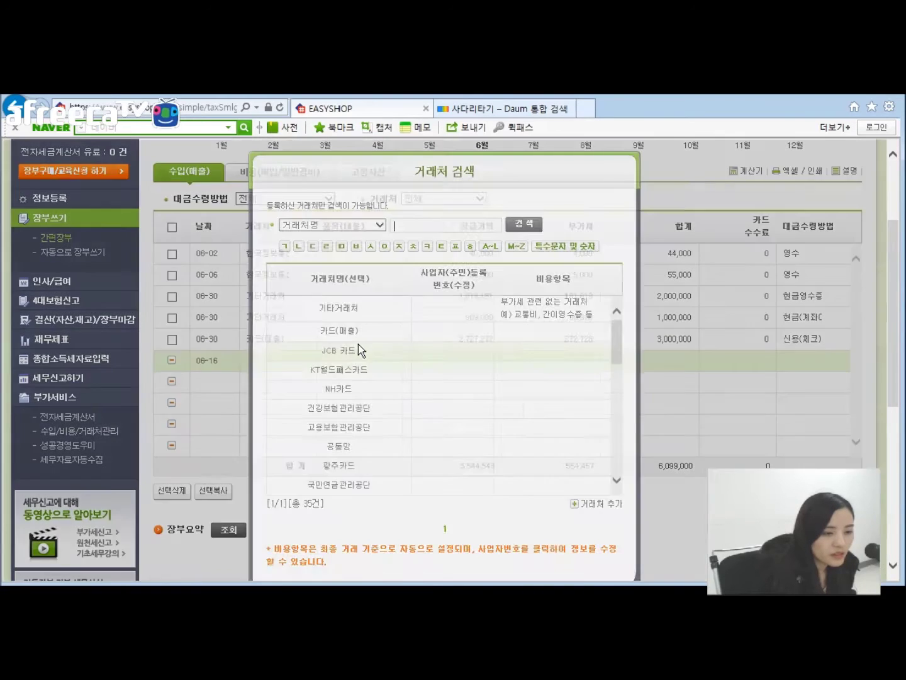
{"action": "scroll", "coordinate": [434, 357], "scroll_direction": "down", "scroll_amount": 8}
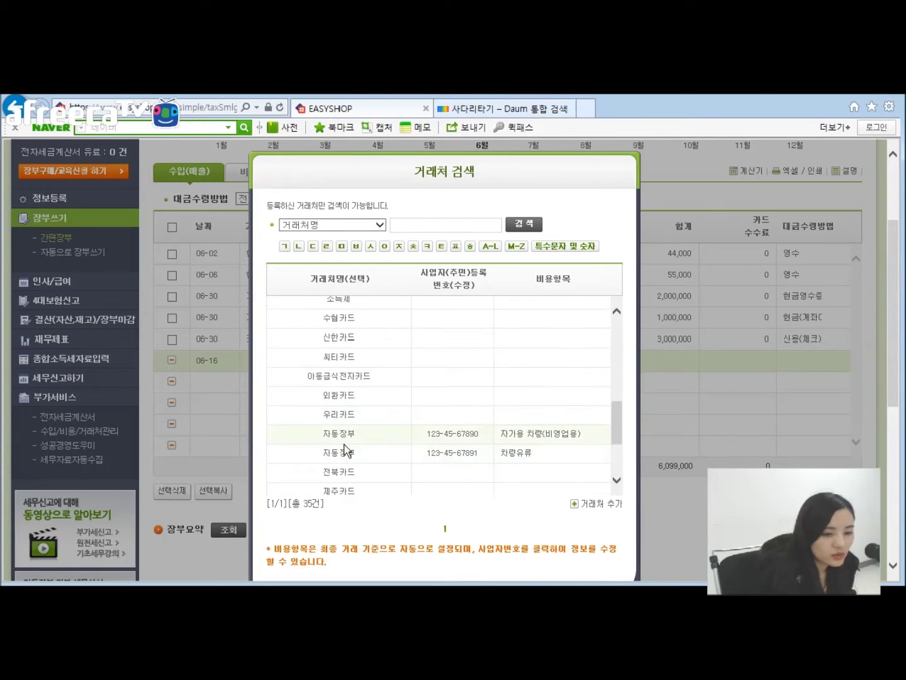
{"action": "scroll", "coordinate": [353, 423], "scroll_direction": "down", "scroll_amount": 5}
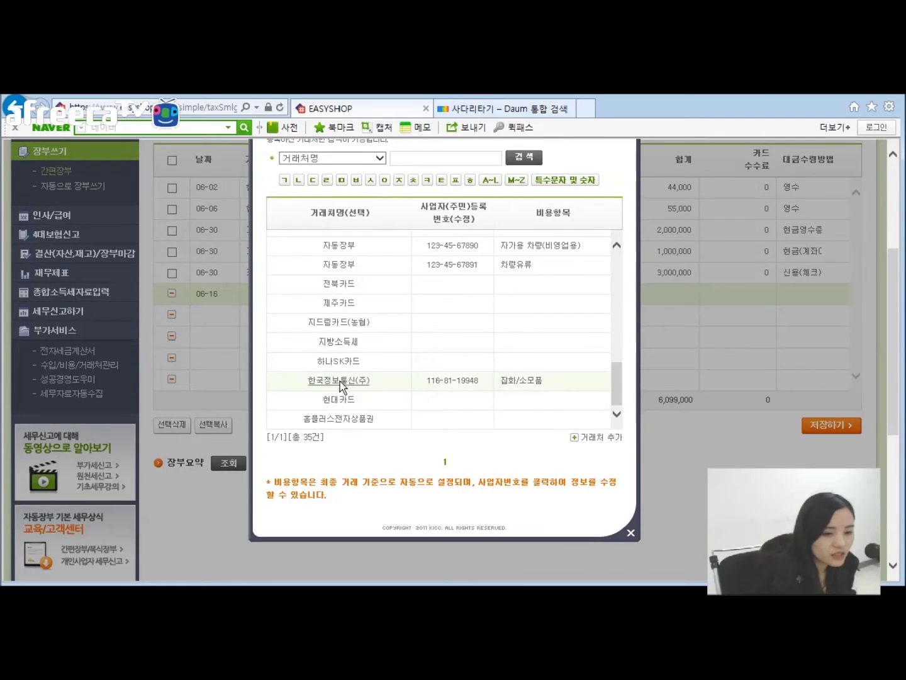
{"action": "left_click", "coordinate": [340, 381]}
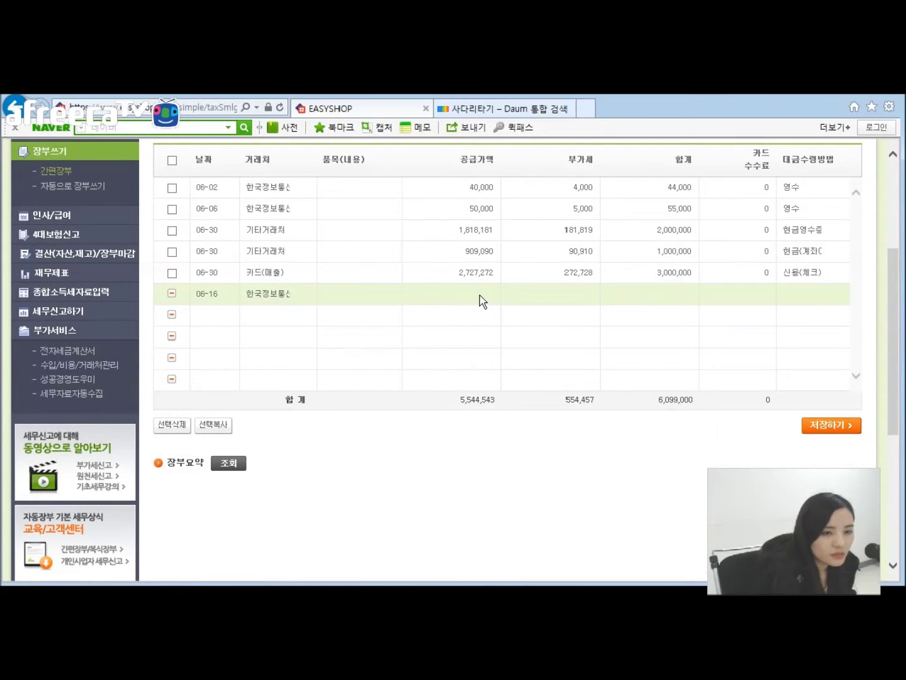
{"action": "type", "text": "1000000"}
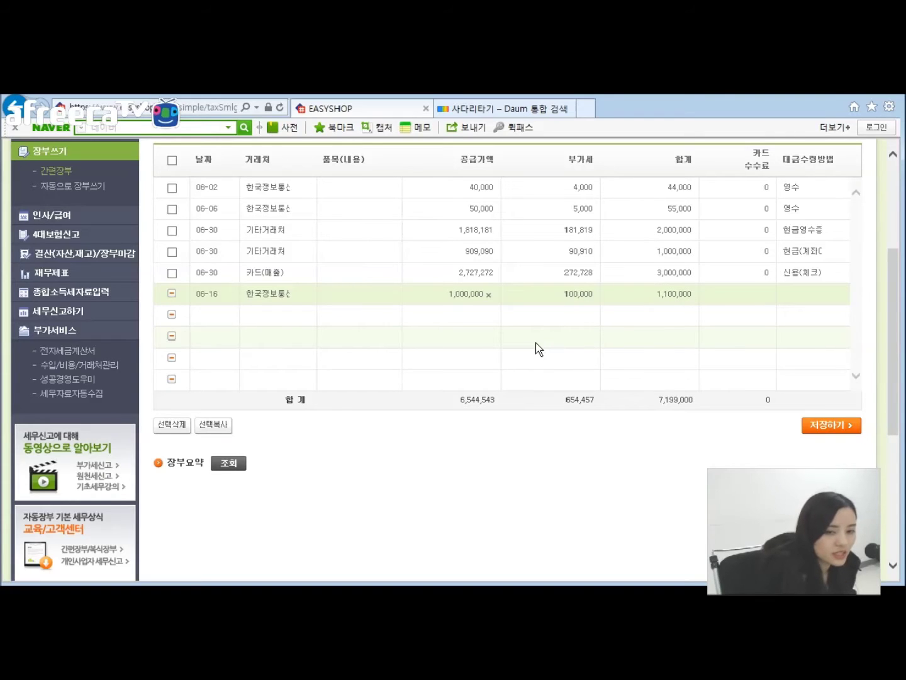
{"action": "left_click", "coordinate": [793, 294]}
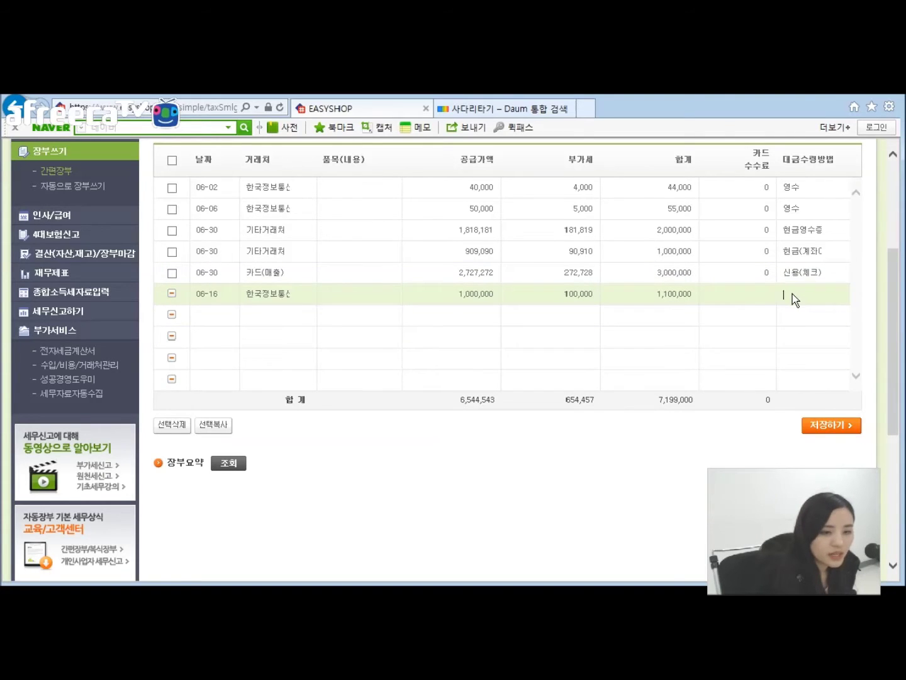
{"action": "left_click", "coordinate": [792, 294]}
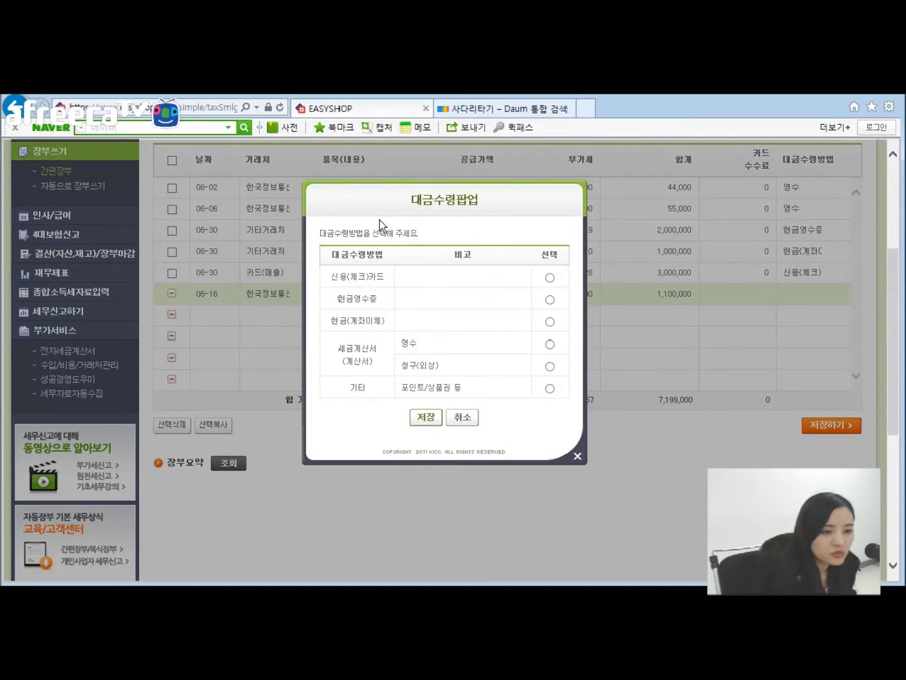
Step: Set the 06-16 한국정보통신 sales row's receipt to 영수 tax invoice, leaving 예 unticked, and save
{"action": "left_click", "coordinate": [550, 347]}
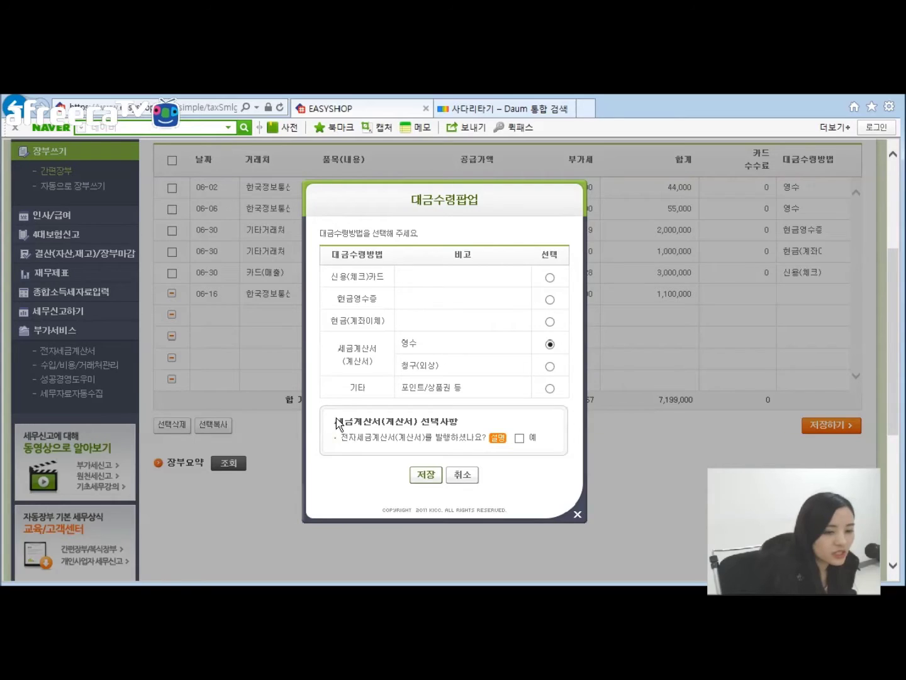
{"action": "left_click_drag", "start_coordinate": [337, 423], "coordinate": [500, 433]}
{"action": "left_click", "coordinate": [532, 420]}
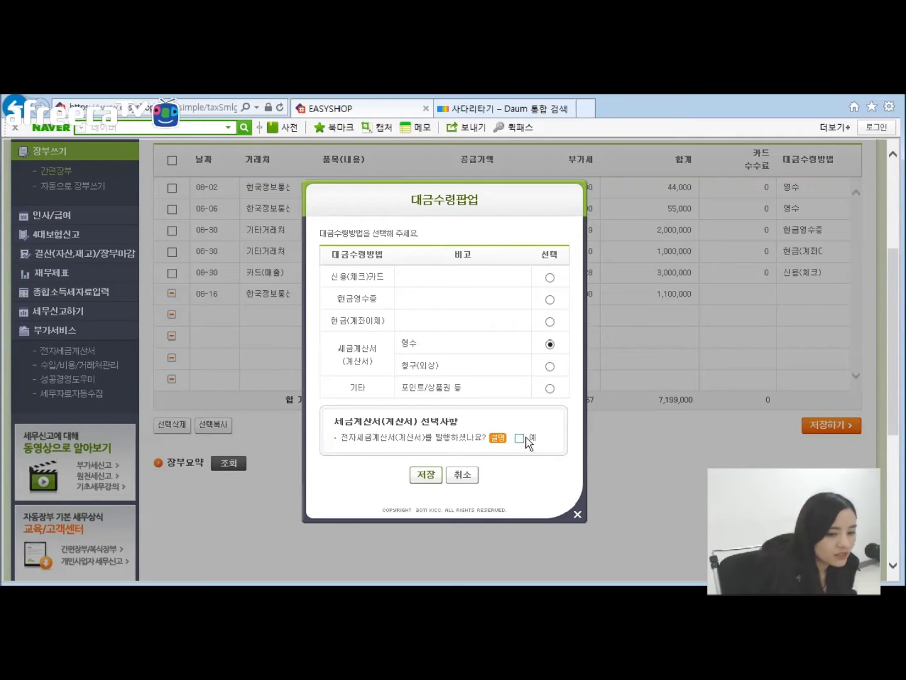
{"action": "left_click", "coordinate": [427, 475]}
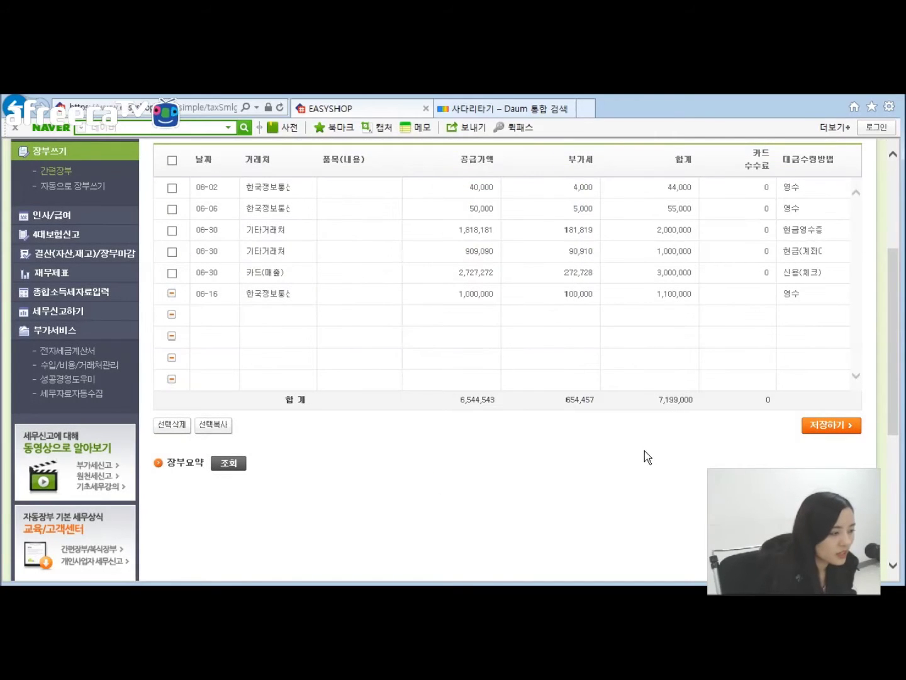
{"action": "scroll", "coordinate": [633, 445], "scroll_direction": "up", "scroll_amount": 1}
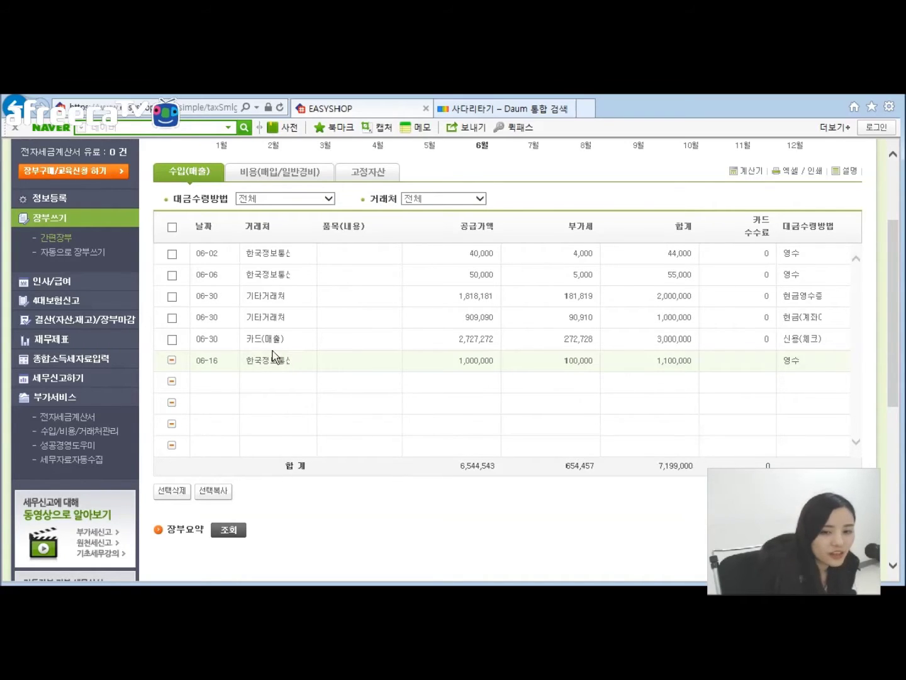
Step: Switch to the 비용(매입/일반경비) expense ledger, confirming you want to leave the sales page
{"action": "left_click", "coordinate": [272, 179]}
{"action": "left_click", "coordinate": [506, 389]}
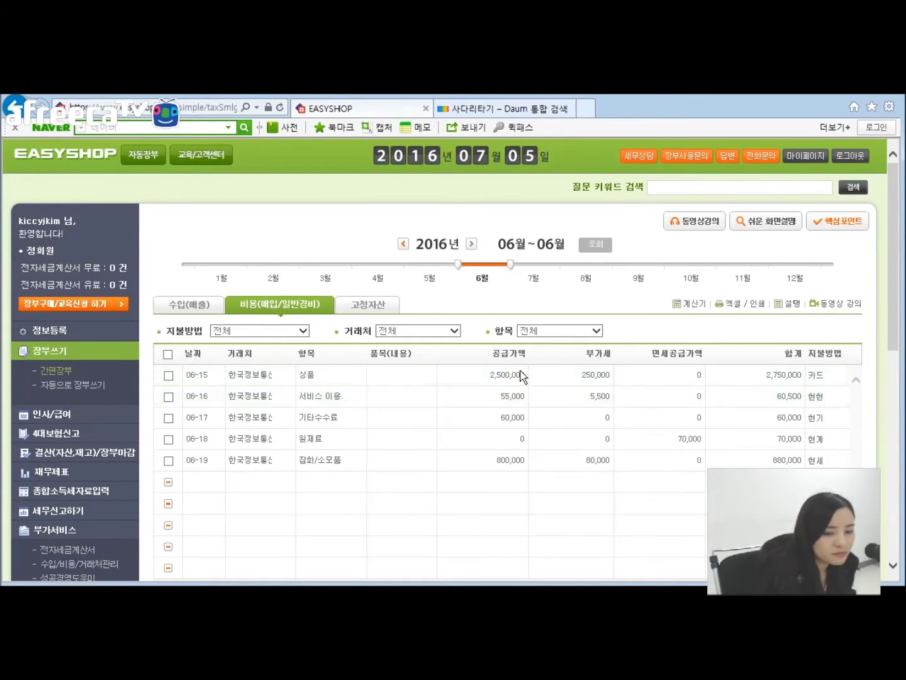
{"action": "scroll", "coordinate": [519, 374], "scroll_direction": "down", "scroll_amount": 1}
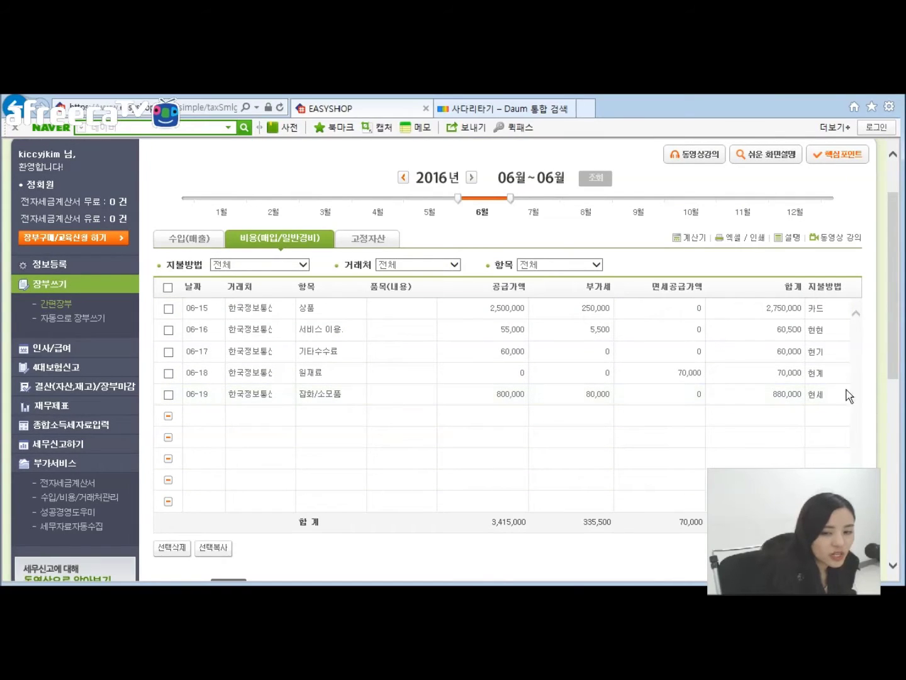
Step: Review the 06-19 expense's 지불방법 dialog and its 예 checkbox, then cancel without saving
{"action": "left_click", "coordinate": [815, 401]}
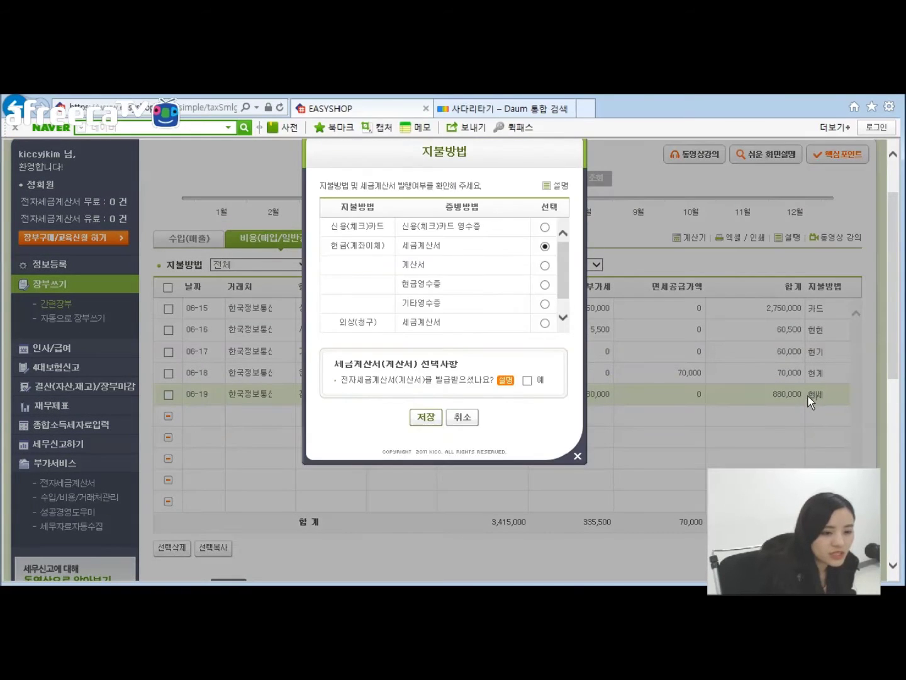
{"action": "left_click_drag", "start_coordinate": [334, 365], "coordinate": [537, 385]}
{"action": "left_click", "coordinate": [540, 381]}
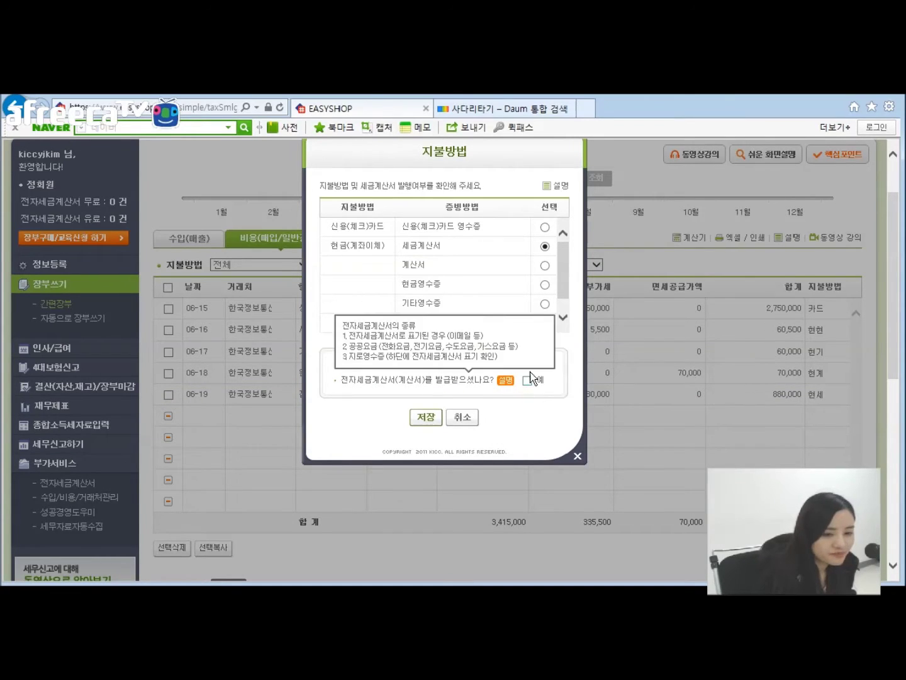
{"action": "mouse_move", "coordinate": [511, 378]}
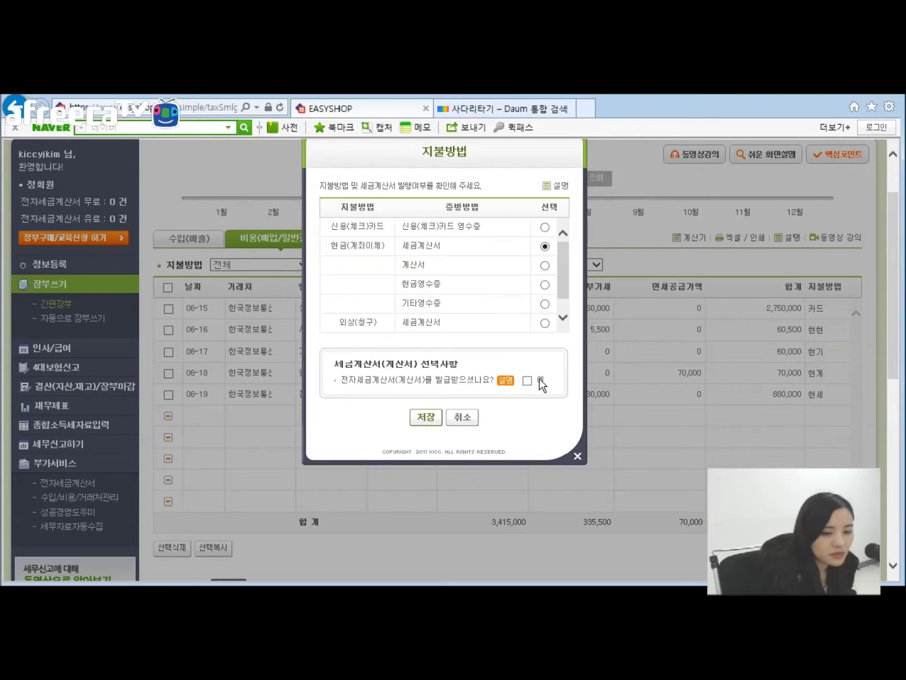
{"action": "left_click", "coordinate": [528, 381]}
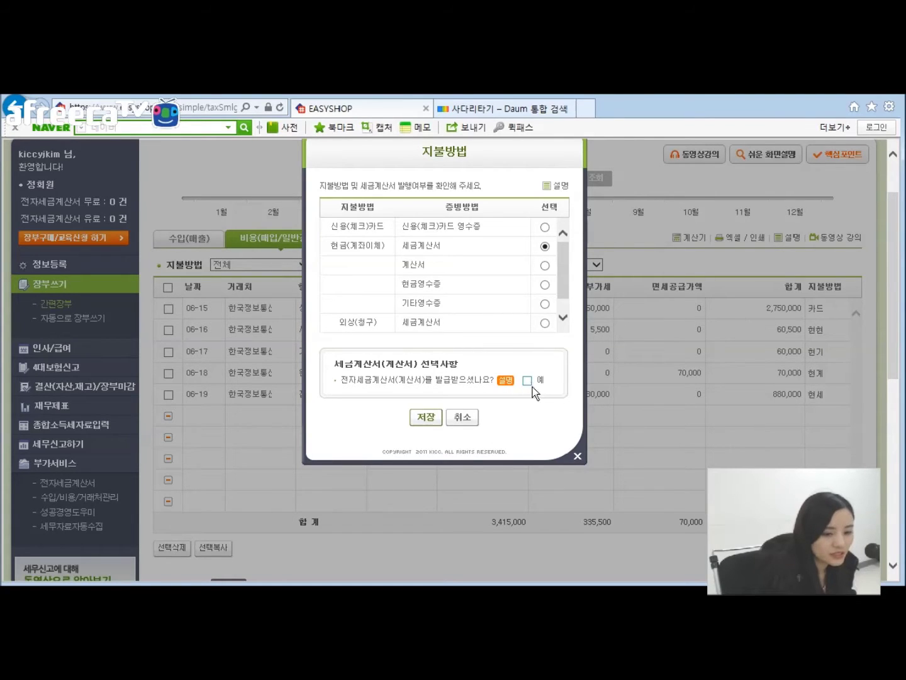
{"action": "left_click", "coordinate": [461, 419]}
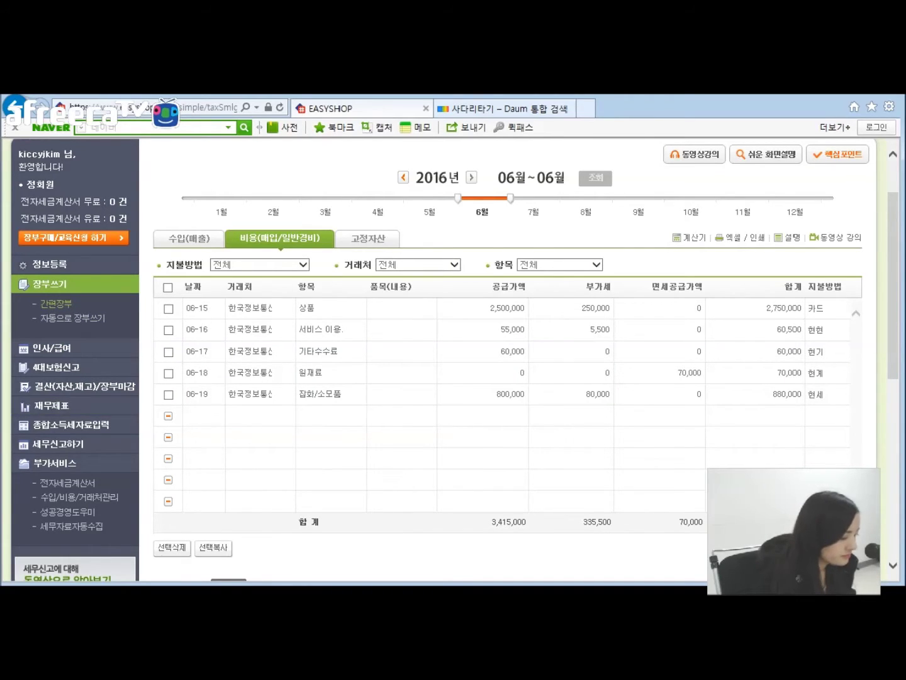
Step: In PowerPoint, open the 현금매출 기재하는 방법 slide with its 1,000,000원 6월 30일 example
{"action": "key", "text": "alt+Tab"}
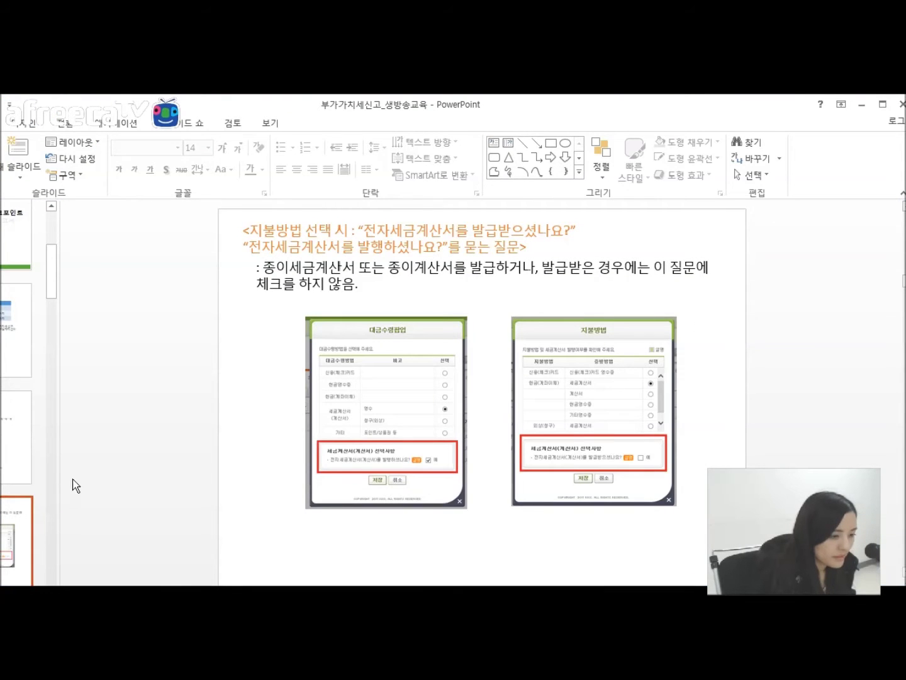
{"action": "left_click_drag", "start_coordinate": [53, 262], "coordinate": [48, 286]}
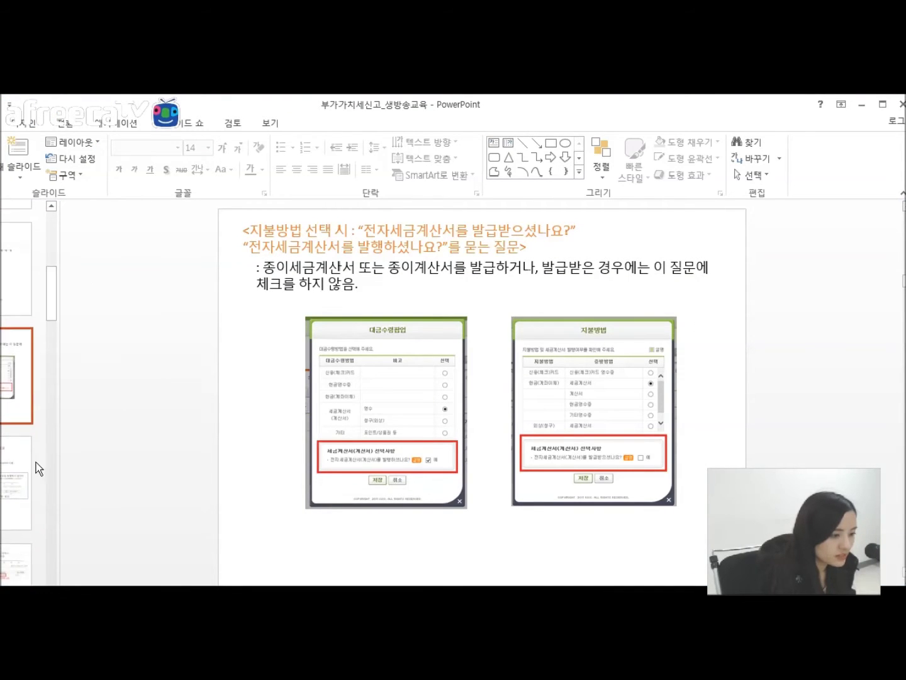
{"action": "left_click", "coordinate": [13, 465]}
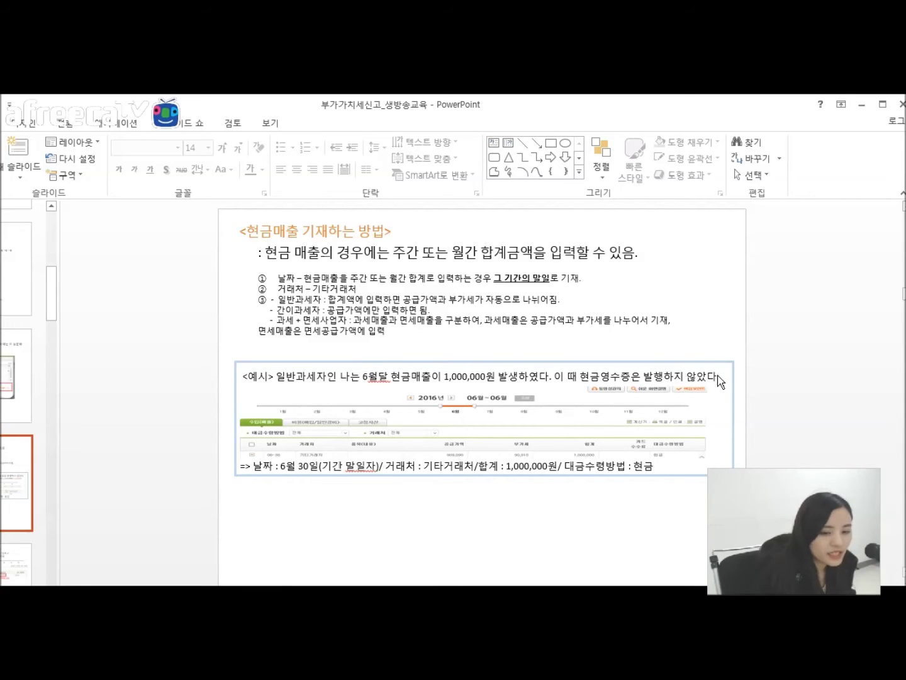
Step: Minimize PowerPoint and start a 06-30 expense row for 기타거래처, dismissing the amount alert
{"action": "left_click", "coordinate": [860, 107]}
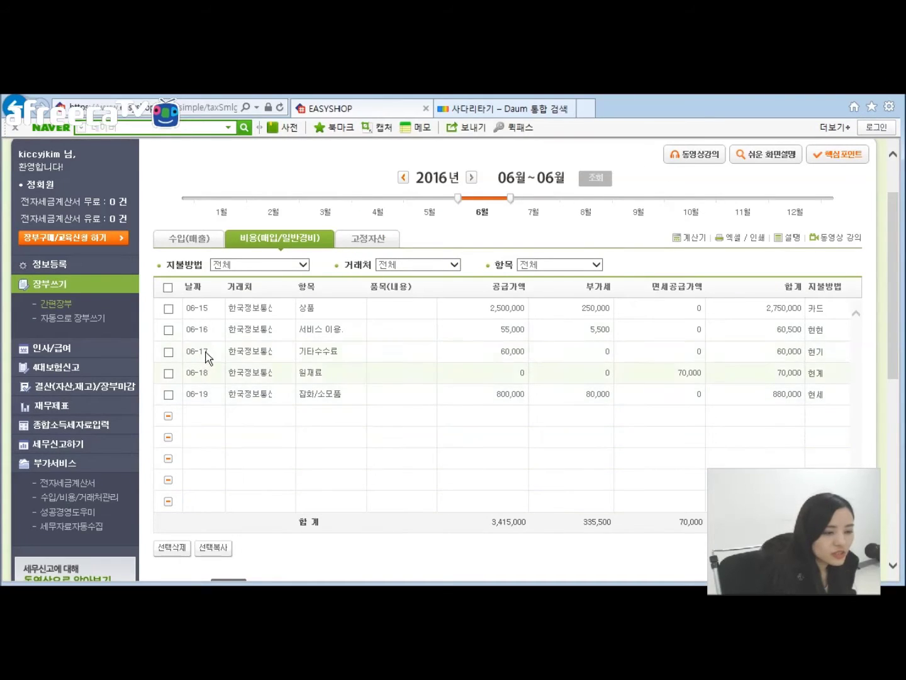
{"action": "left_click", "coordinate": [196, 416]}
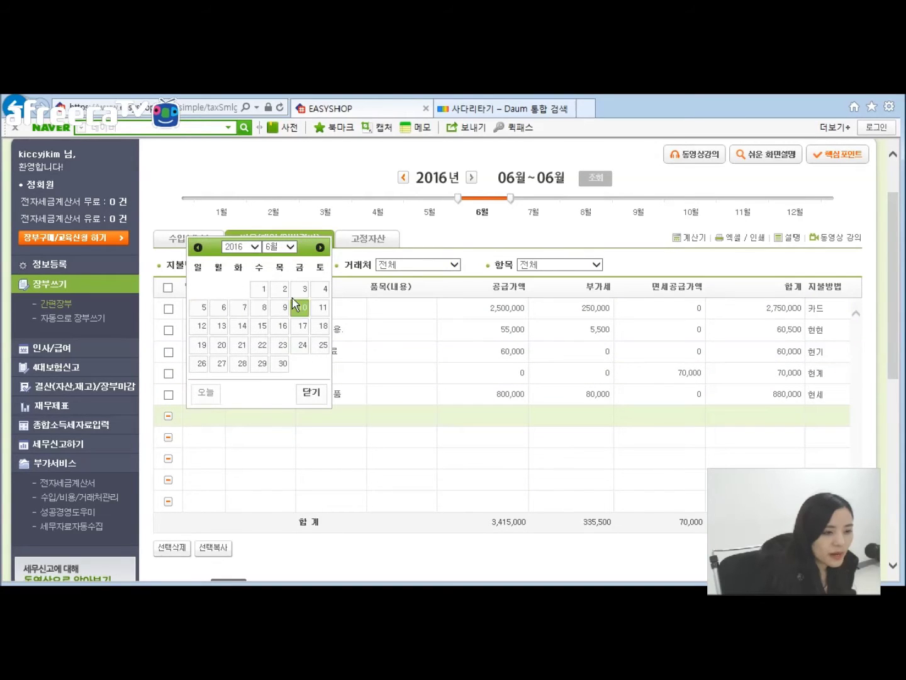
{"action": "left_click", "coordinate": [279, 365]}
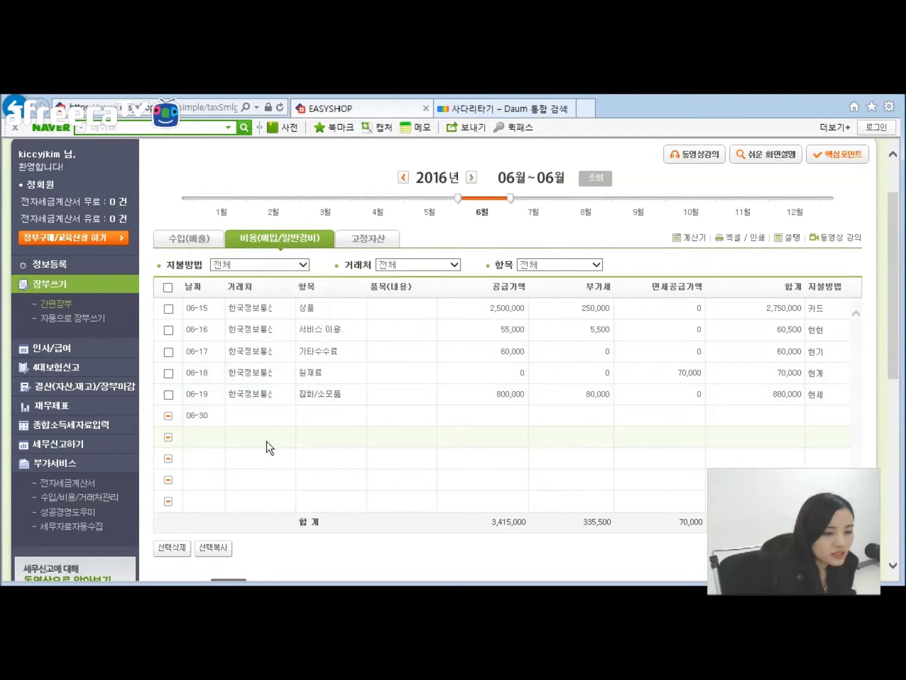
{"action": "left_click", "coordinate": [250, 418]}
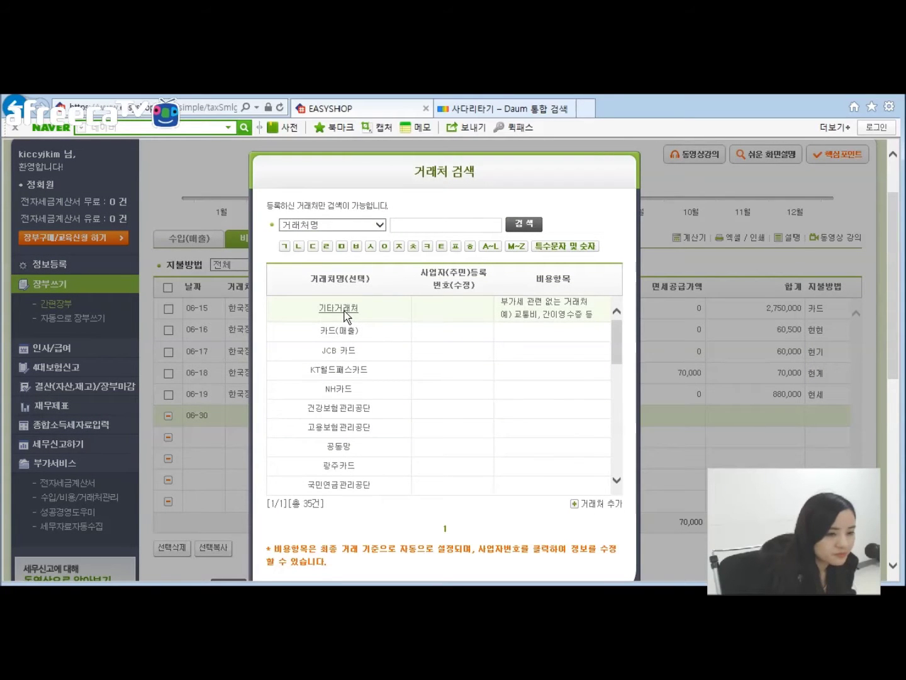
{"action": "left_click", "coordinate": [345, 312]}
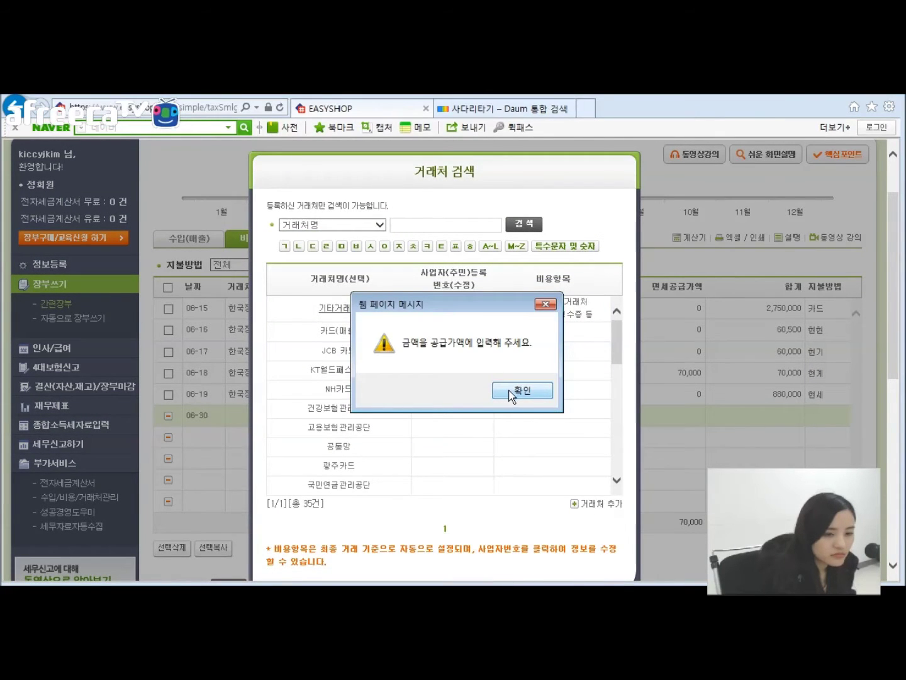
{"action": "left_click", "coordinate": [511, 391]}
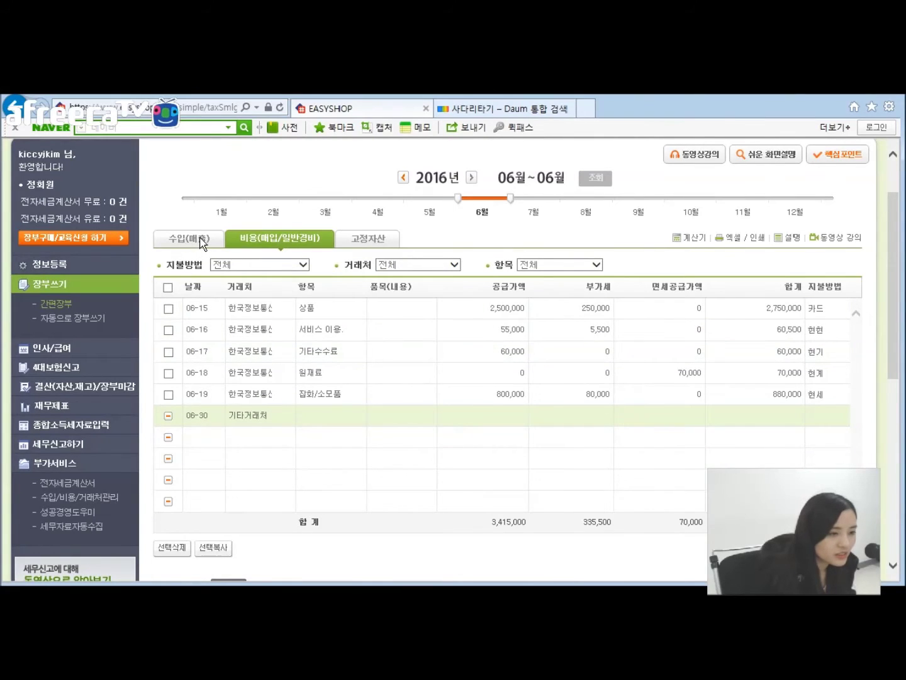
Step: Abandon the expense row and return to the June 수입(매출) sales ledger
{"action": "left_click", "coordinate": [202, 241]}
{"action": "left_click", "coordinate": [518, 392]}
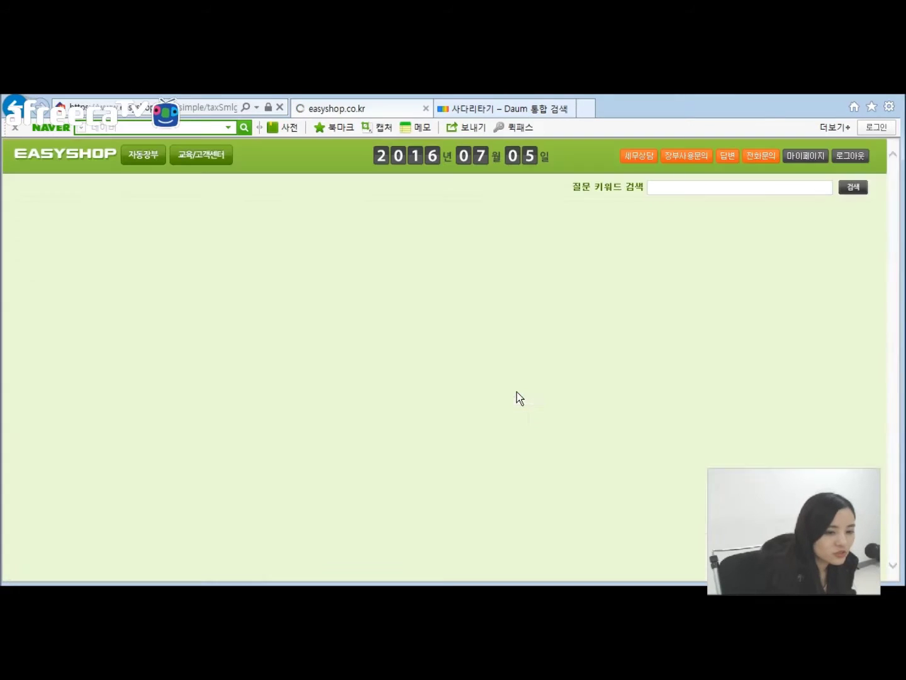
{"action": "scroll", "coordinate": [323, 384], "scroll_direction": "down", "scroll_amount": 3}
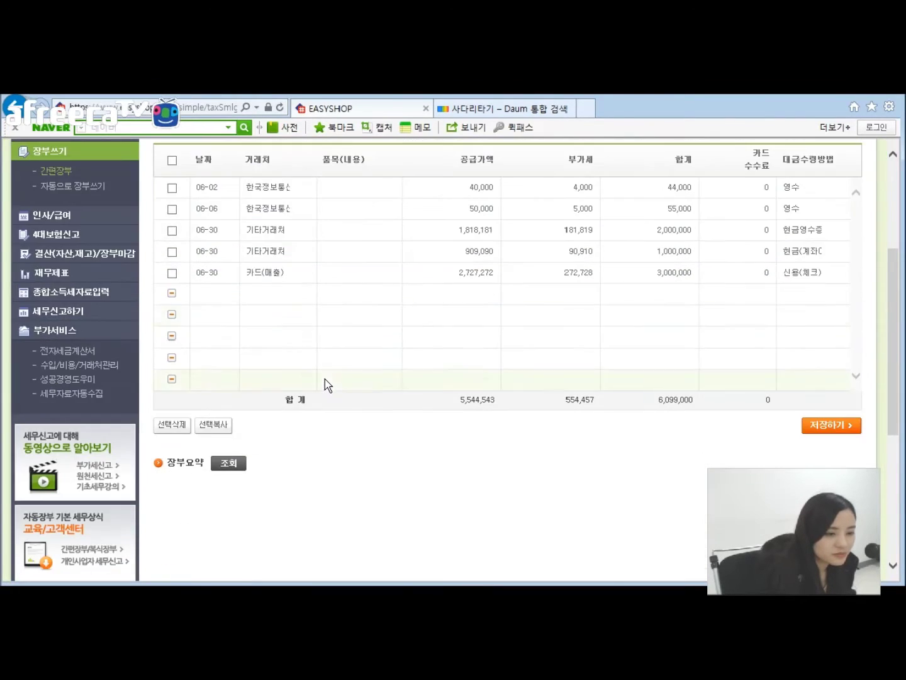
Step: Start a 06-30 sales row for vendor 기타거래처 with a 1000000 total
{"action": "left_click", "coordinate": [208, 295]}
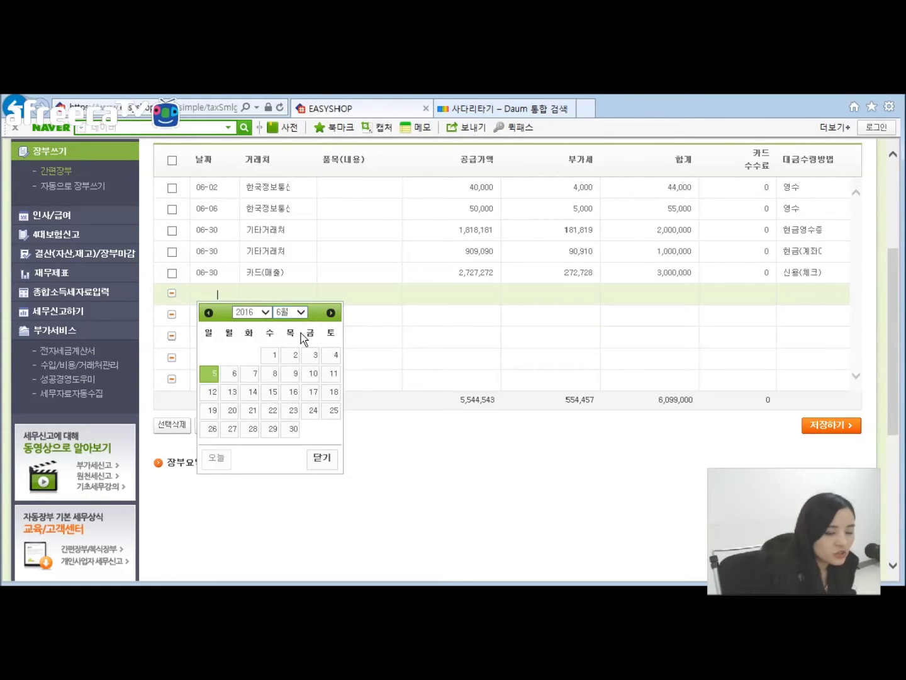
{"action": "left_click", "coordinate": [292, 430]}
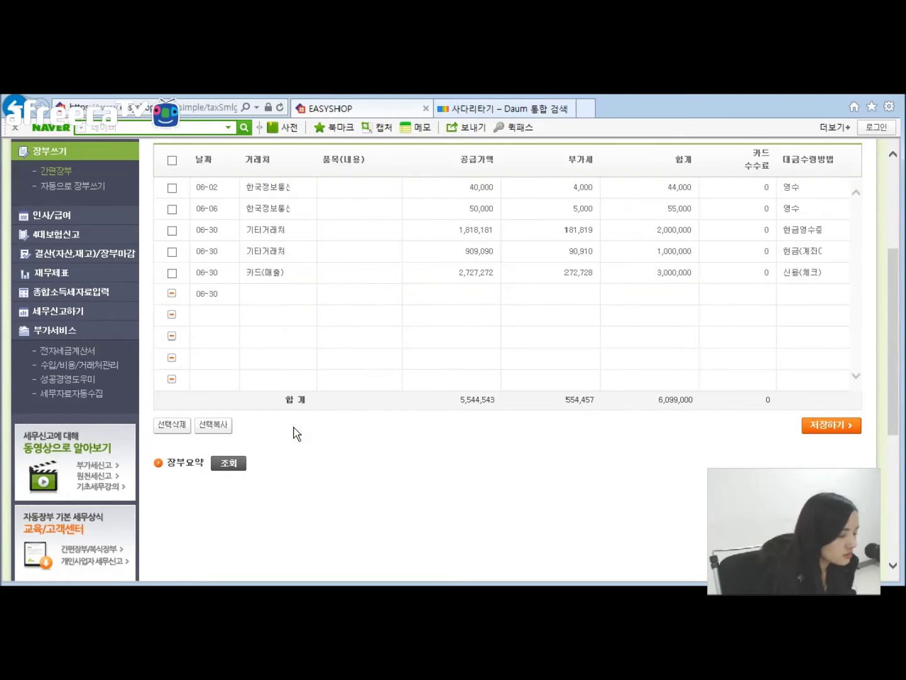
{"action": "left_click", "coordinate": [268, 295]}
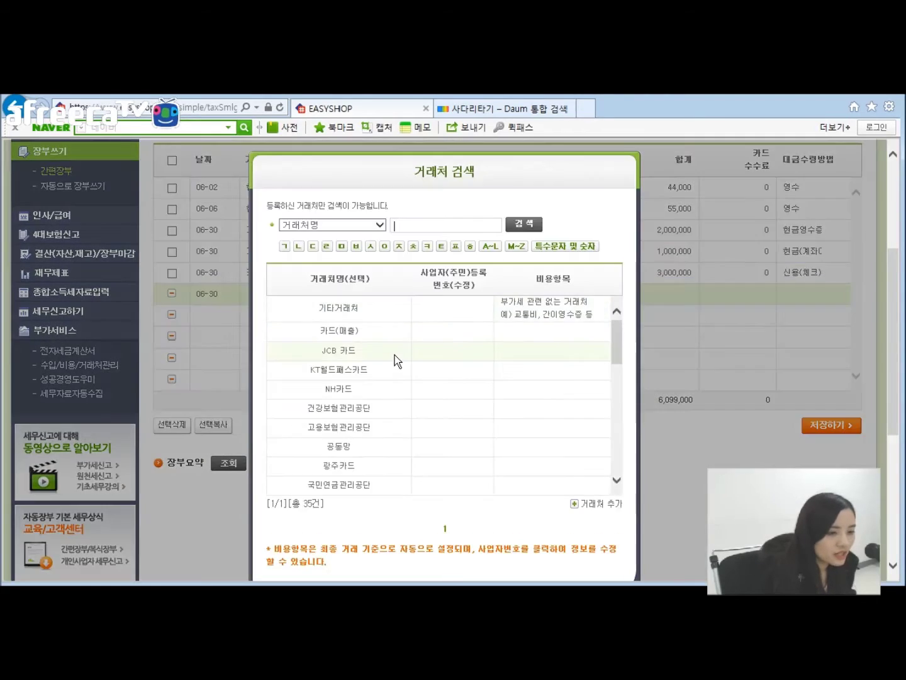
{"action": "left_click", "coordinate": [339, 309]}
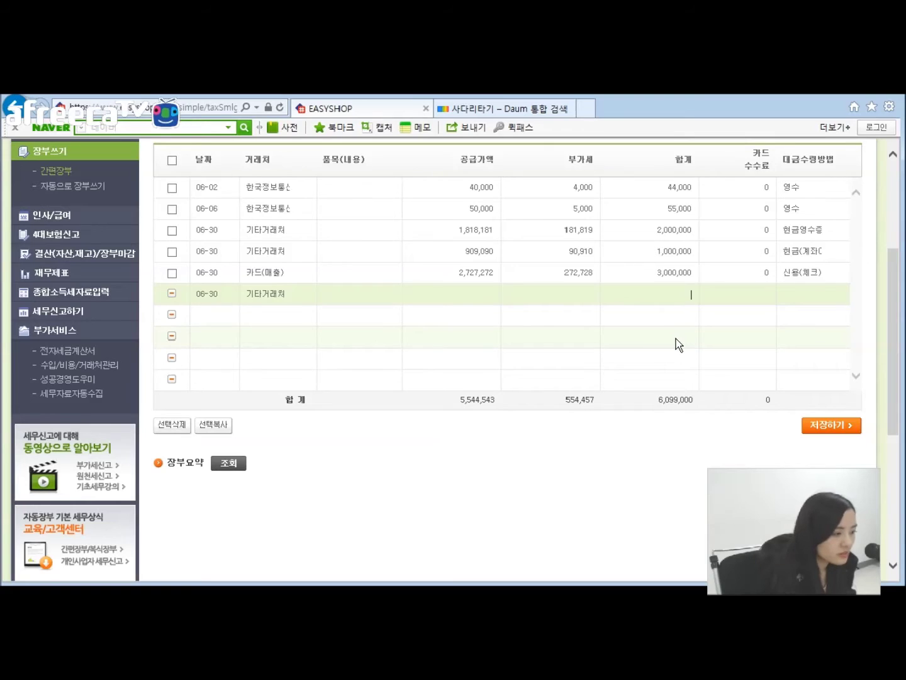
{"action": "type", "text": "1000000"}
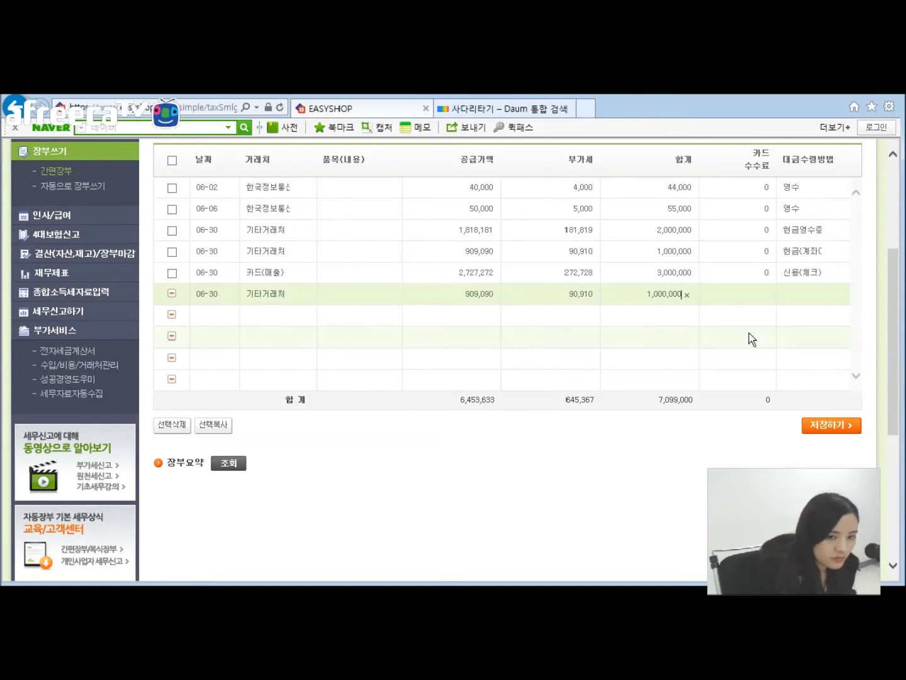
Step: Set the row's payment method to 현금(계좌이체), save it, and return to the PowerPoint slides
{"action": "left_click", "coordinate": [804, 294]}
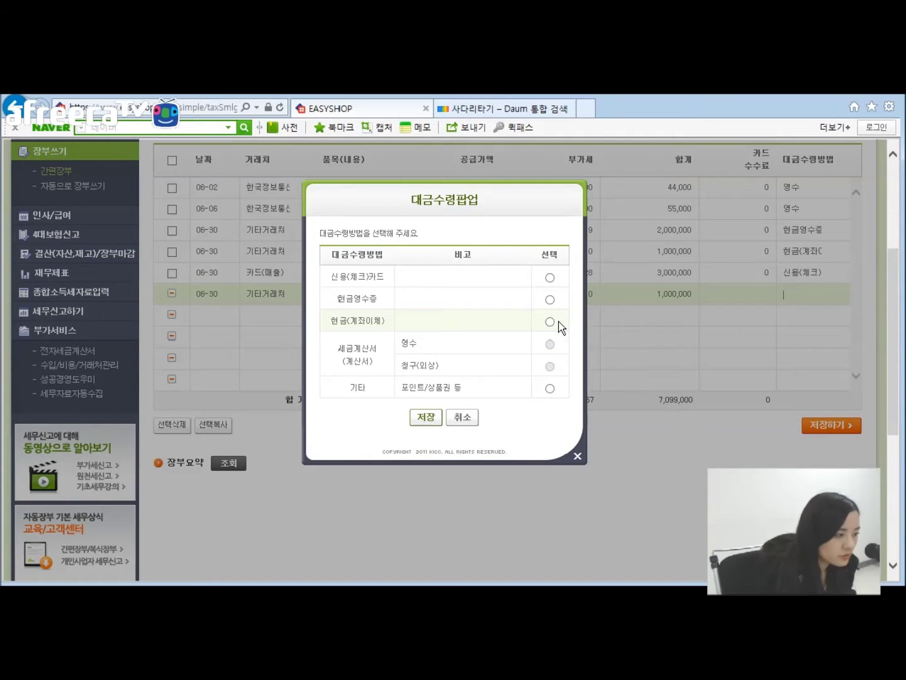
{"action": "left_click", "coordinate": [550, 321]}
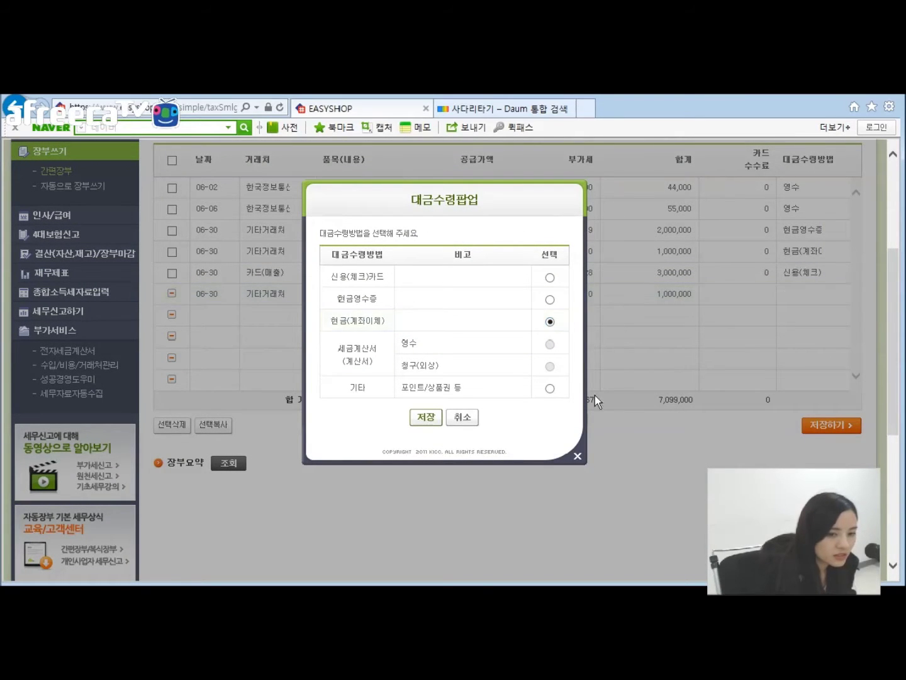
{"action": "left_click", "coordinate": [427, 416]}
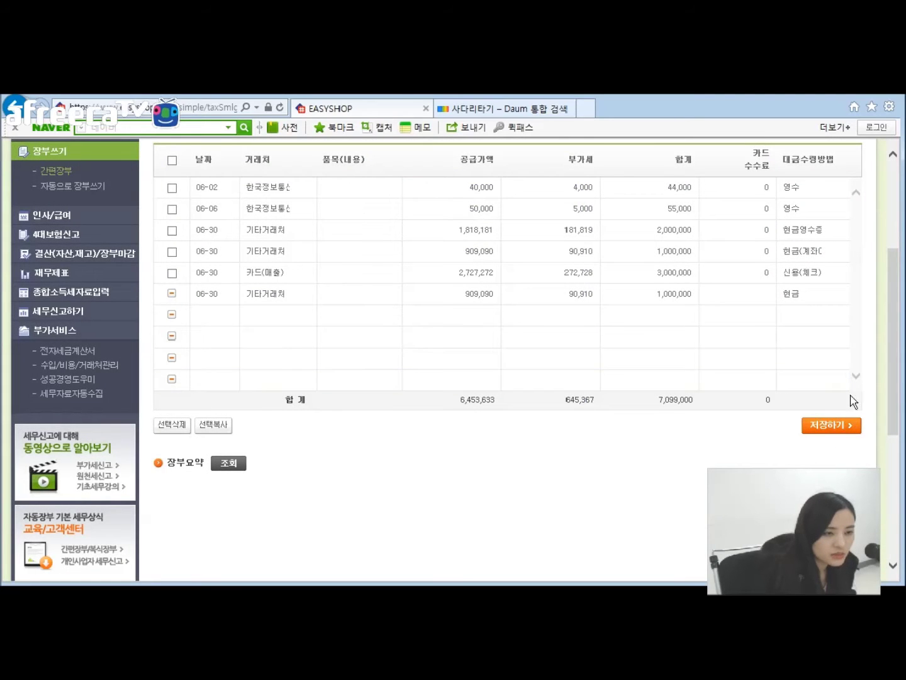
{"action": "scroll", "coordinate": [473, 469], "scroll_direction": "up", "scroll_amount": 1}
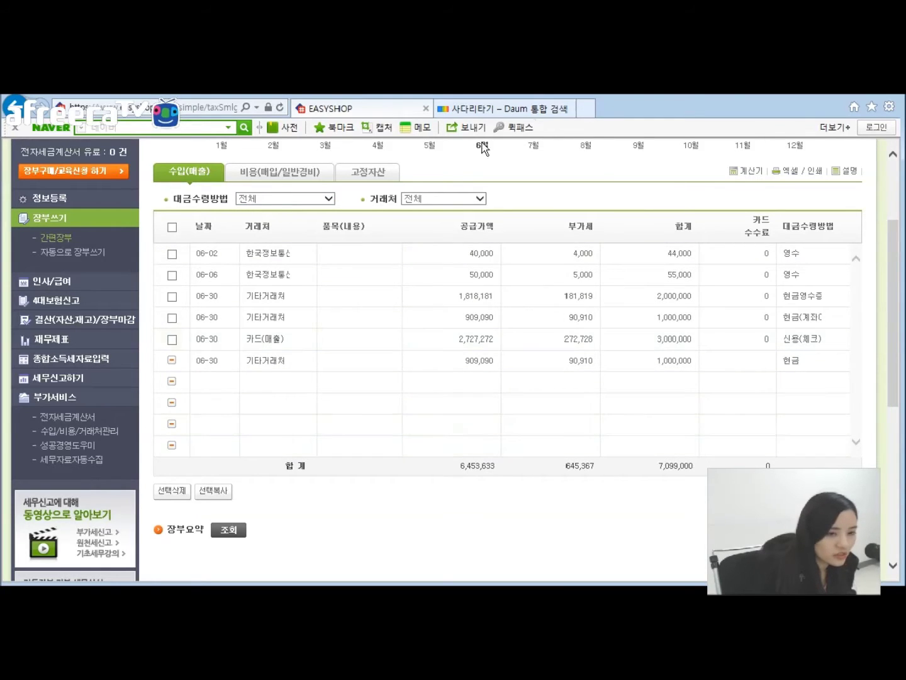
{"action": "scroll", "coordinate": [541, 201], "scroll_direction": "down", "scroll_amount": 1}
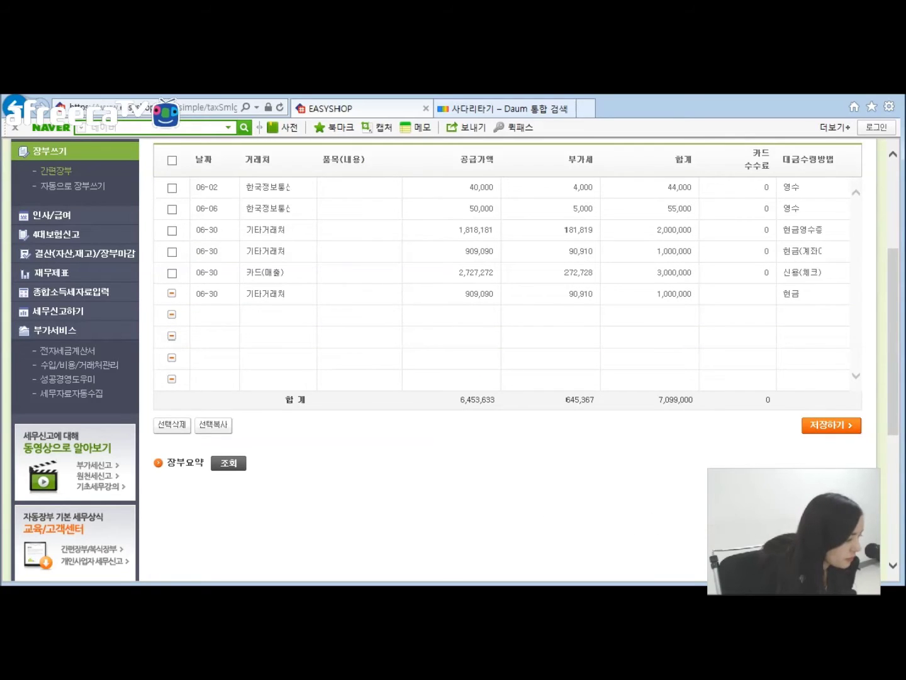
{"action": "key", "text": "alt+Tab"}
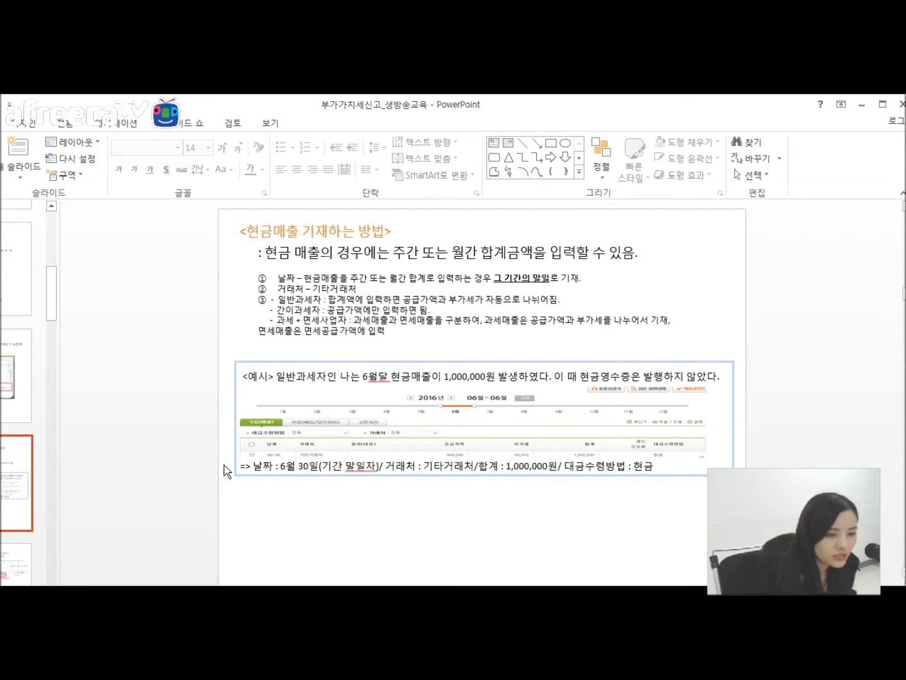
Step: Move to the 지불방법 선택 시 slide about the 의제매입세액공제 거래 question
{"action": "left_click_drag", "start_coordinate": [54, 296], "coordinate": [54, 326]}
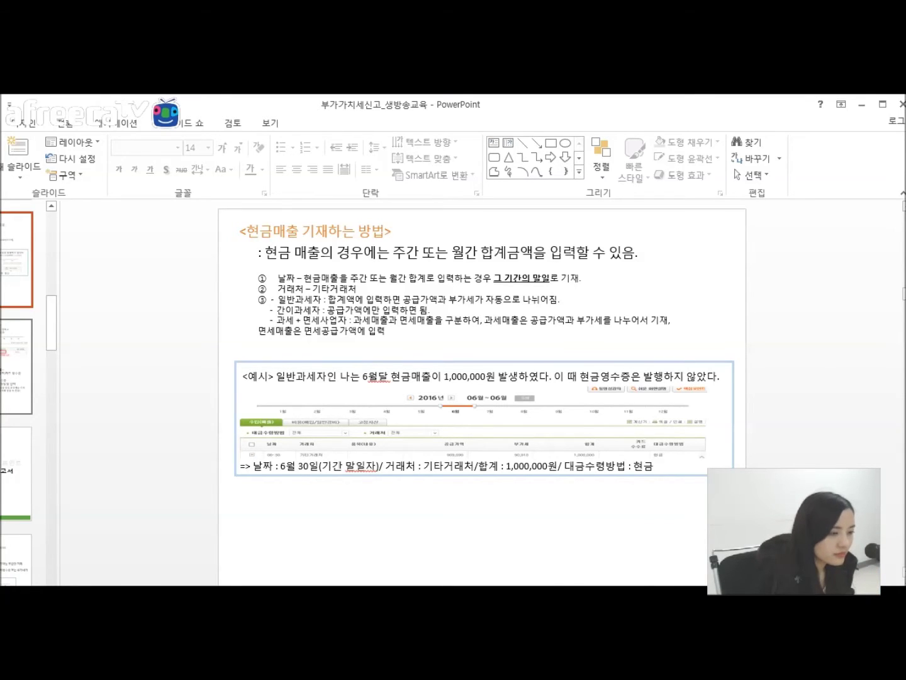
{"action": "left_click", "coordinate": [19, 374]}
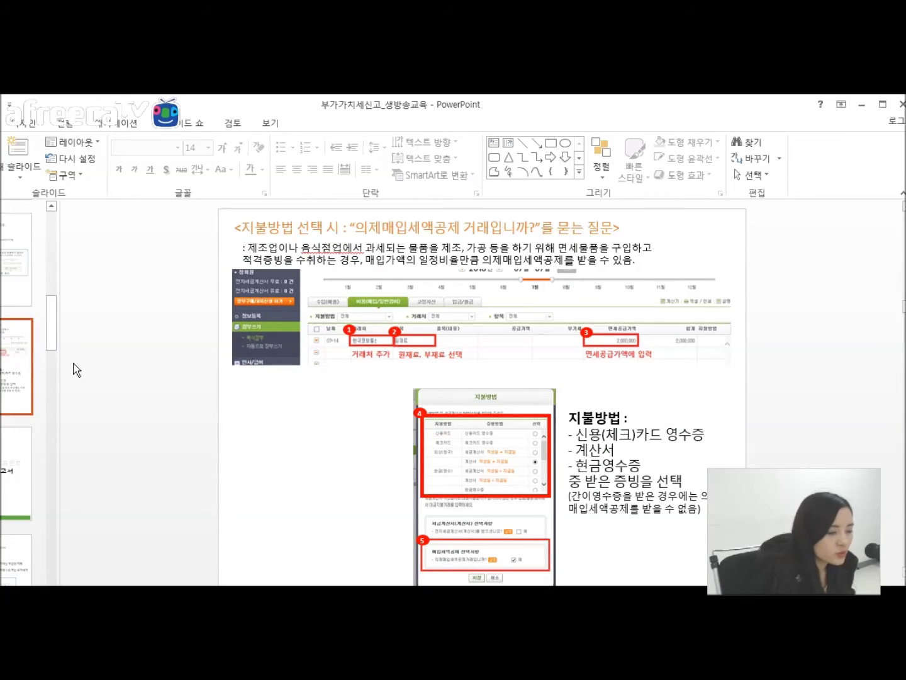
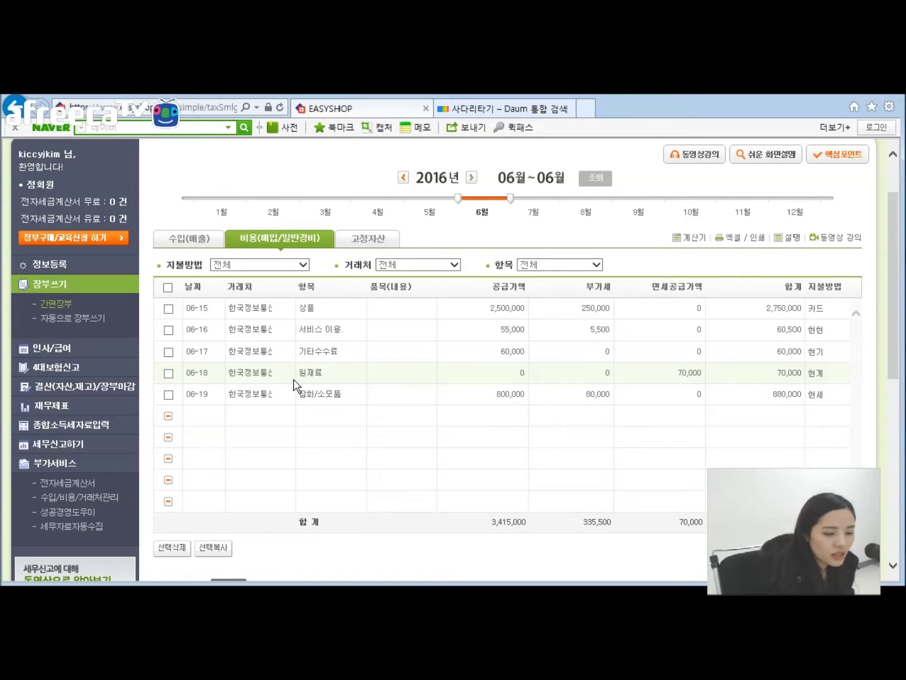
{"action": "left_click", "coordinate": [243, 372]}
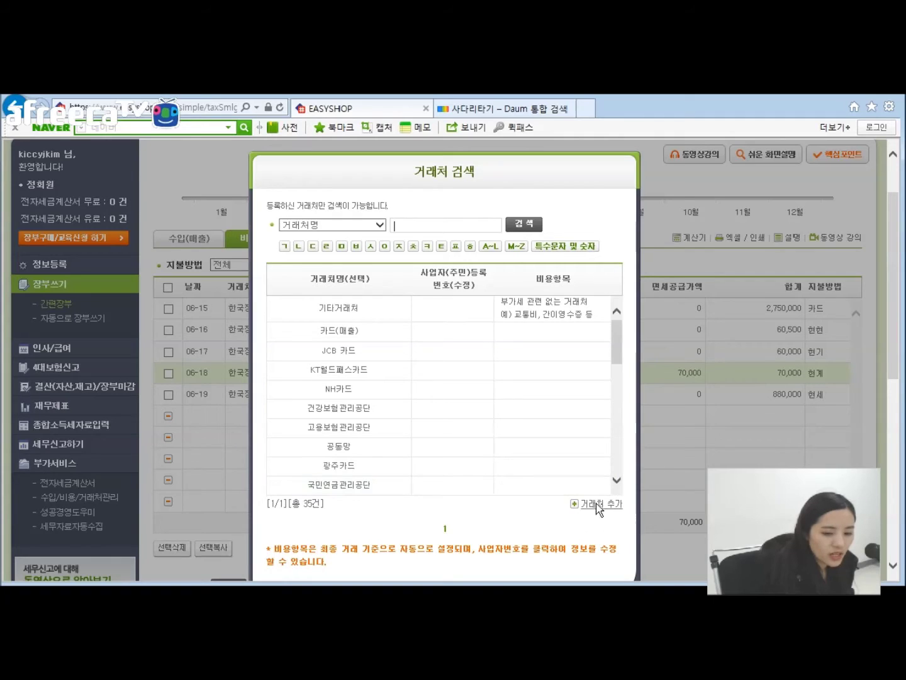
{"action": "scroll", "coordinate": [622, 467], "scroll_direction": "down", "scroll_amount": 1}
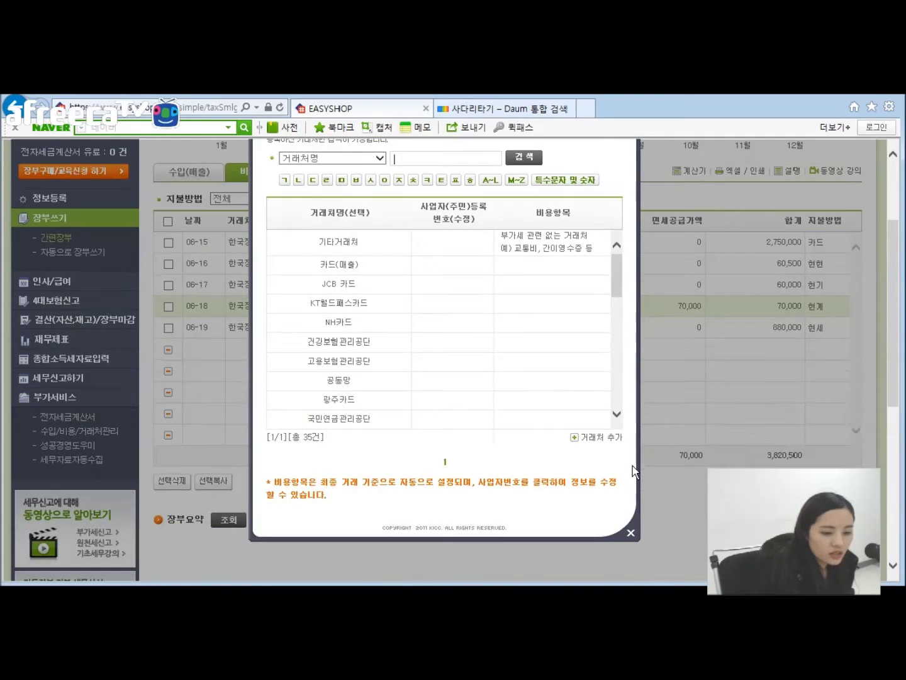
{"action": "left_click", "coordinate": [597, 438]}
{"action": "scroll", "coordinate": [398, 217], "scroll_direction": "up", "scroll_amount": 1}
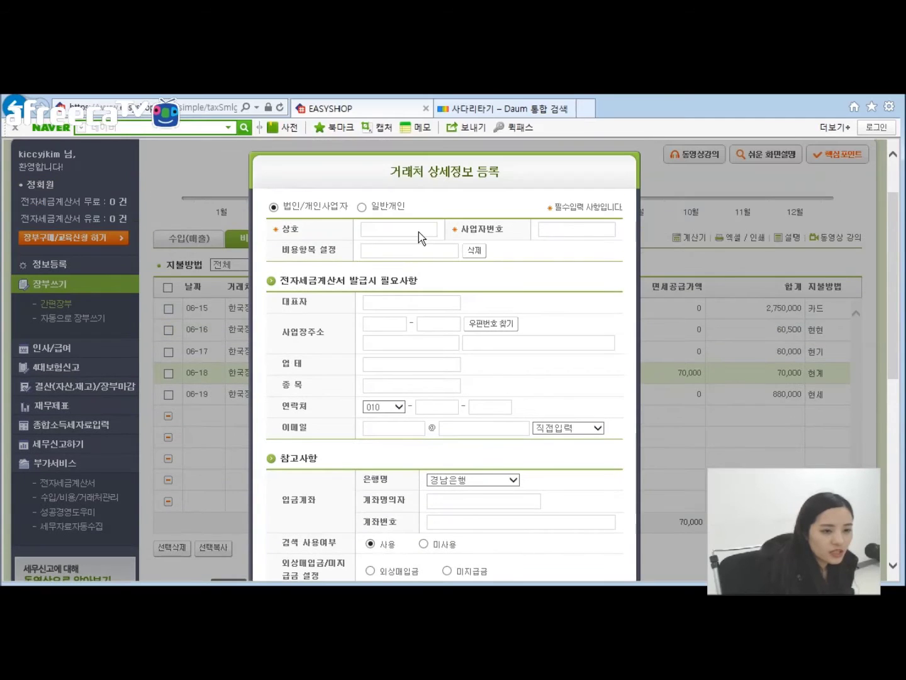
{"action": "left_click", "coordinate": [574, 229]}
{"action": "scroll", "coordinate": [482, 295], "scroll_direction": "down", "scroll_amount": 1}
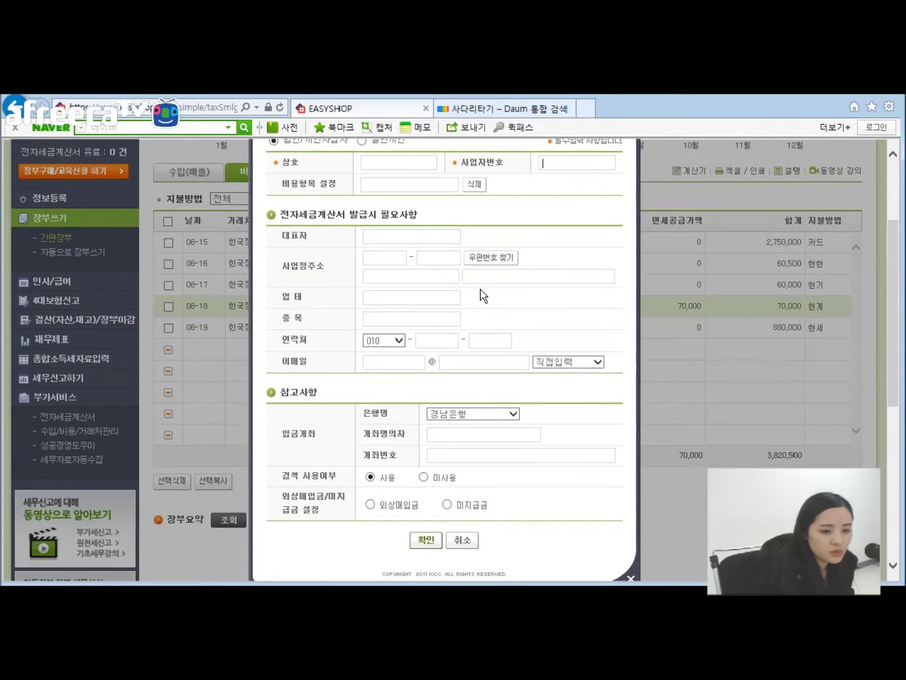
{"action": "left_click", "coordinate": [466, 540]}
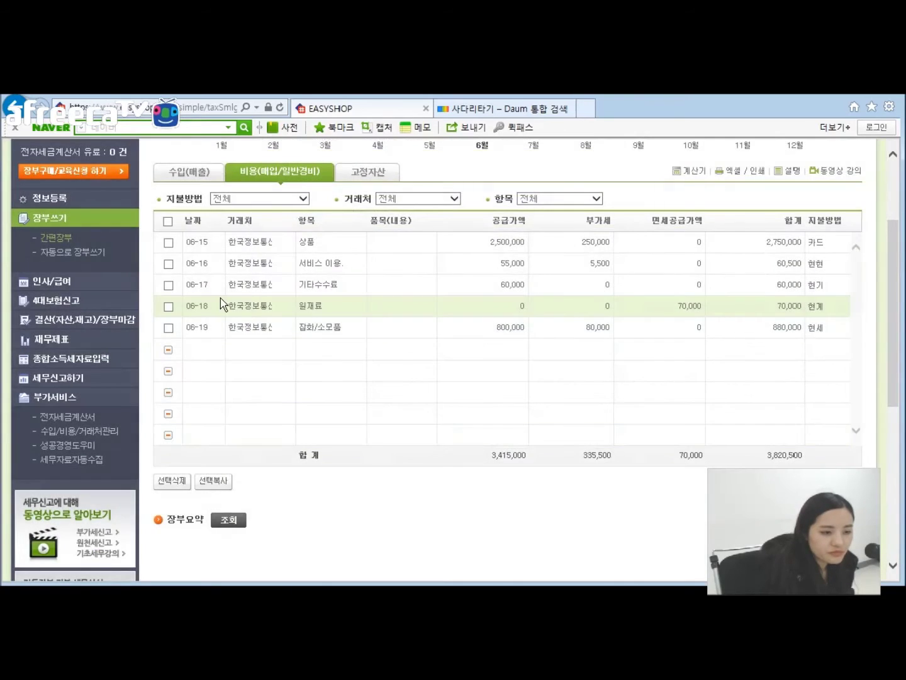
Step: Set the row's expense category to 원재료 and dismiss the payment-method popup without changes
{"action": "left_click", "coordinate": [314, 305]}
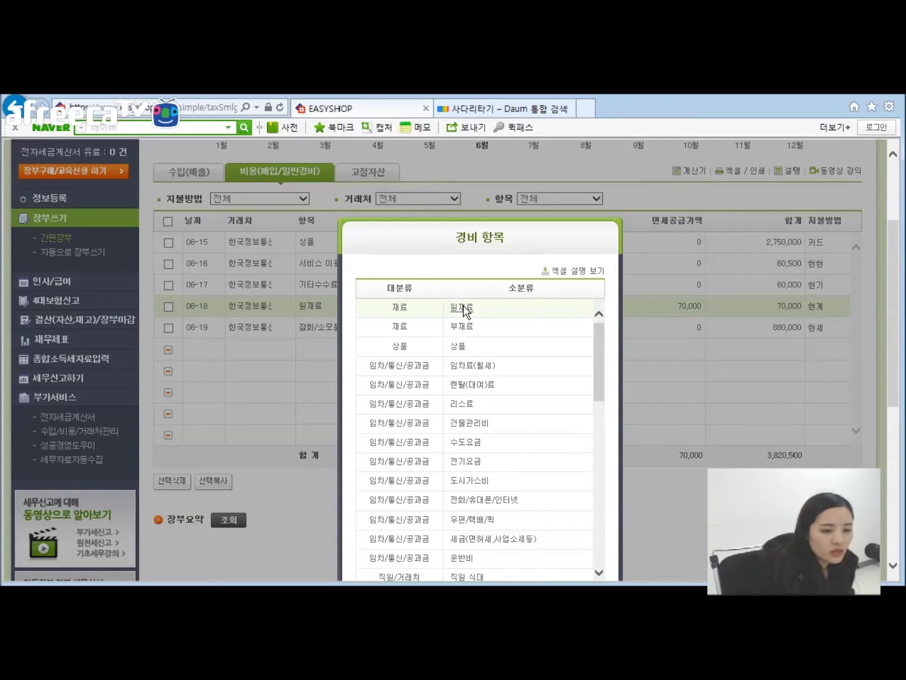
{"action": "left_click", "coordinate": [465, 310]}
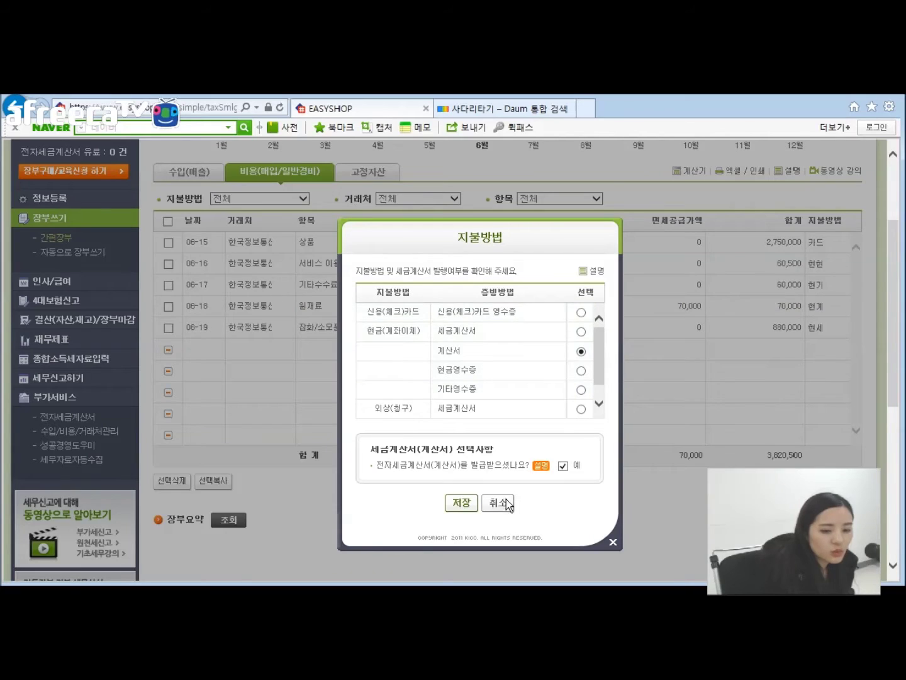
{"action": "left_click", "coordinate": [503, 501]}
{"action": "left_click", "coordinate": [318, 308]}
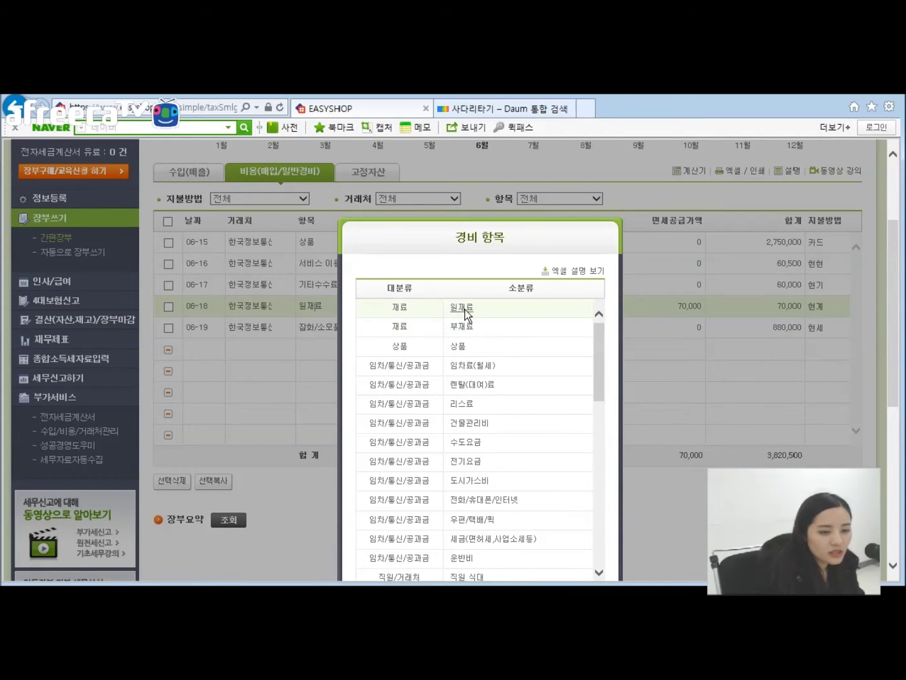
{"action": "left_click", "coordinate": [470, 309]}
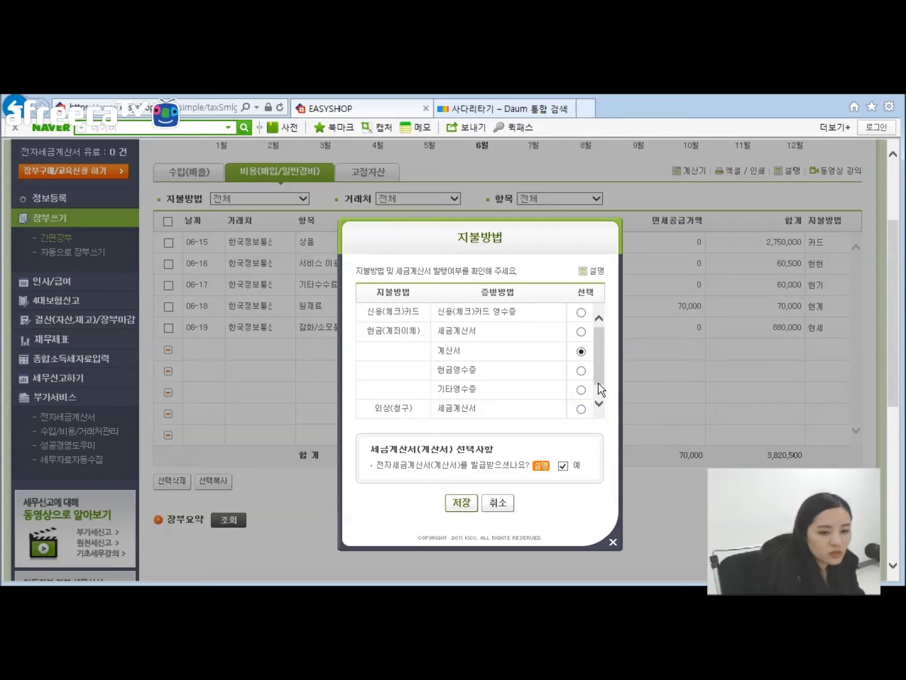
{"action": "left_click", "coordinate": [613, 542]}
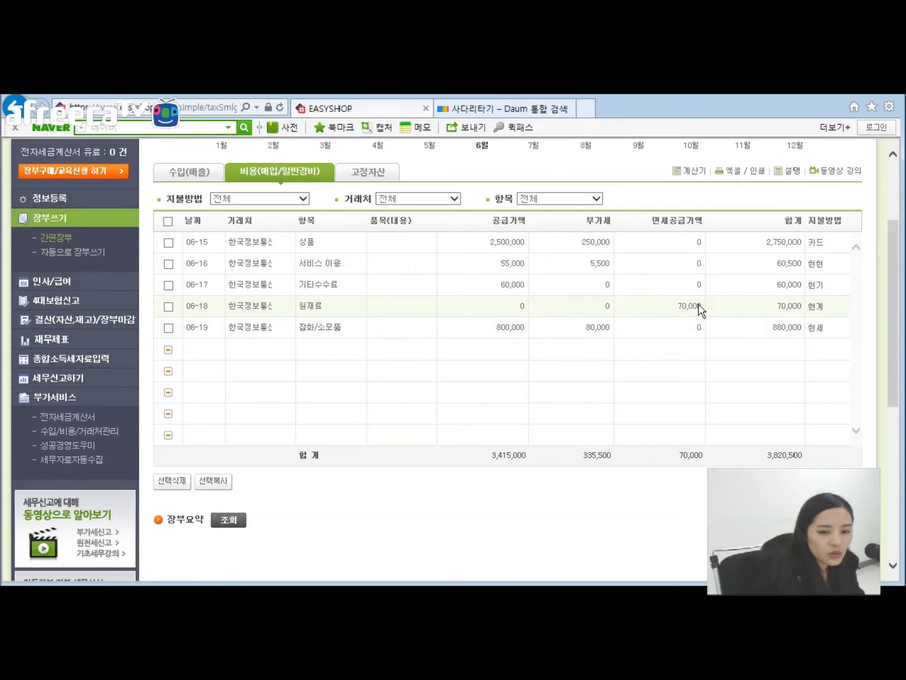
Step: Enter the 500,000 tax-free amount and try the cash receipt, other receipt and tax-invoice payment options
{"action": "left_click", "coordinate": [671, 306]}
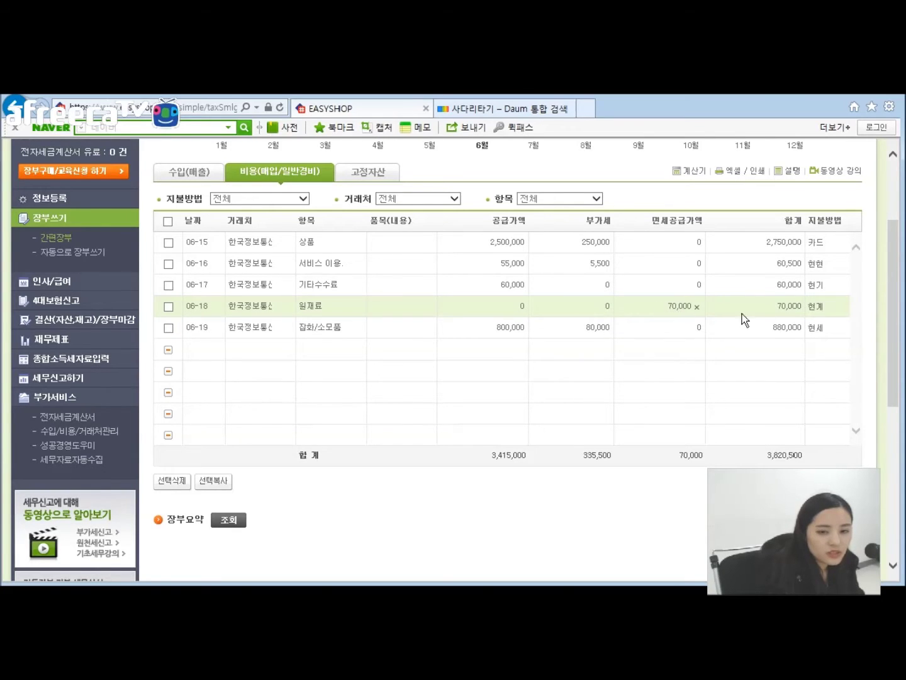
{"action": "left_click", "coordinate": [819, 307]}
{"action": "left_click", "coordinate": [546, 284]}
{"action": "left_click", "coordinate": [546, 265]}
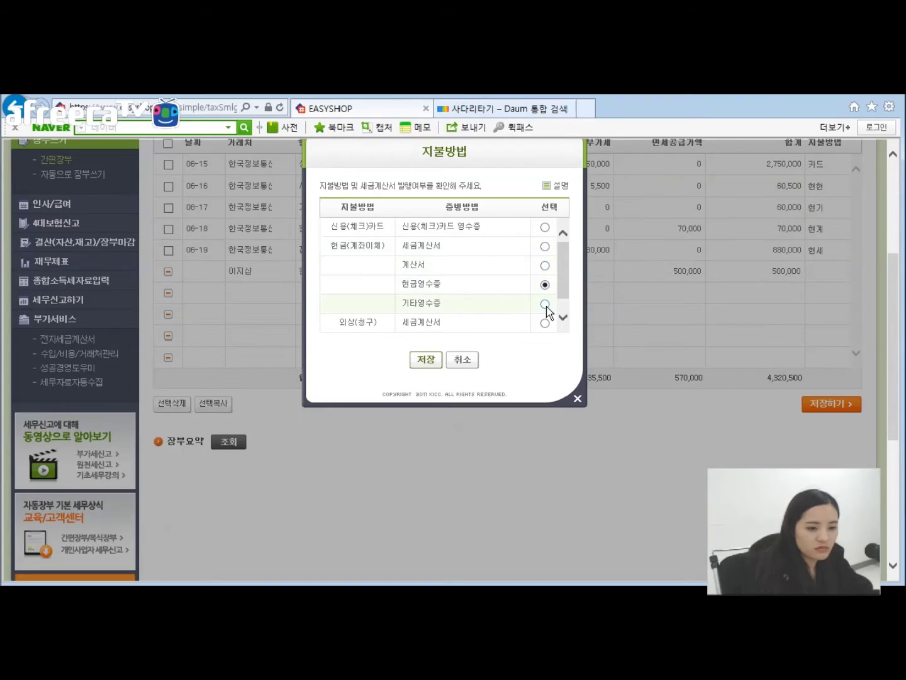
{"action": "left_click", "coordinate": [545, 304]}
{"action": "left_click", "coordinate": [545, 323]}
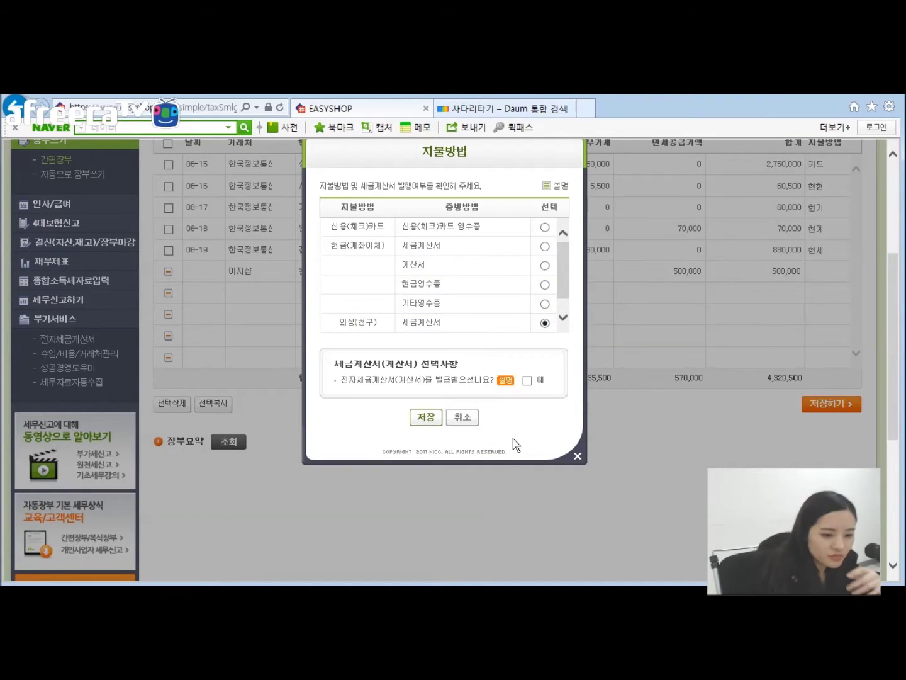
{"action": "left_click", "coordinate": [577, 456]}
{"action": "scroll", "coordinate": [576, 462], "scroll_direction": "up", "scroll_amount": 3}
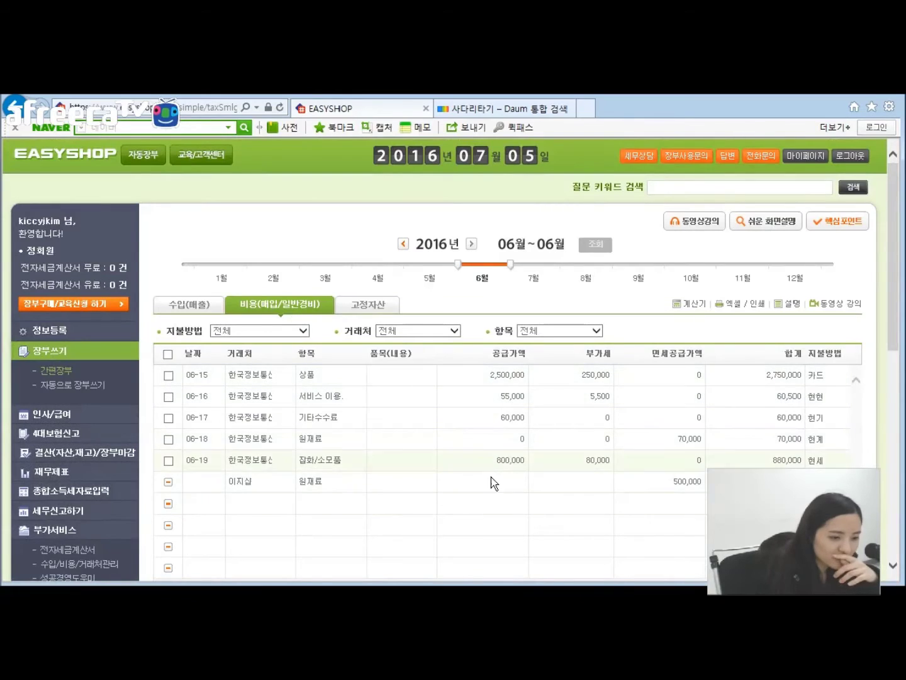
{"action": "scroll", "coordinate": [397, 425], "scroll_direction": "down", "scroll_amount": 3}
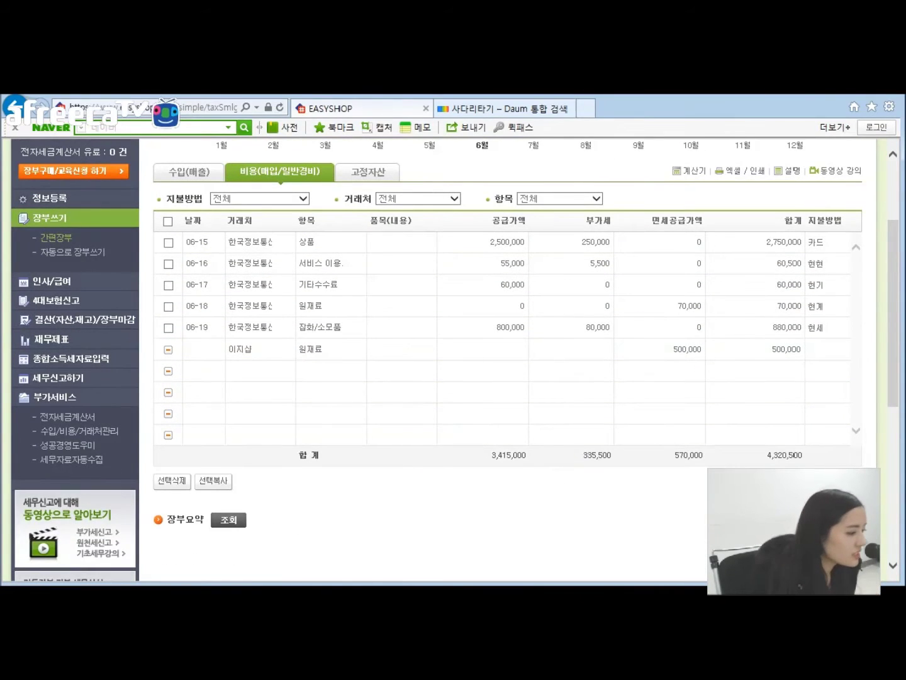
Step: Confirm the account password and open the 사업장정보 business details
{"action": "left_click", "coordinate": [82, 197]}
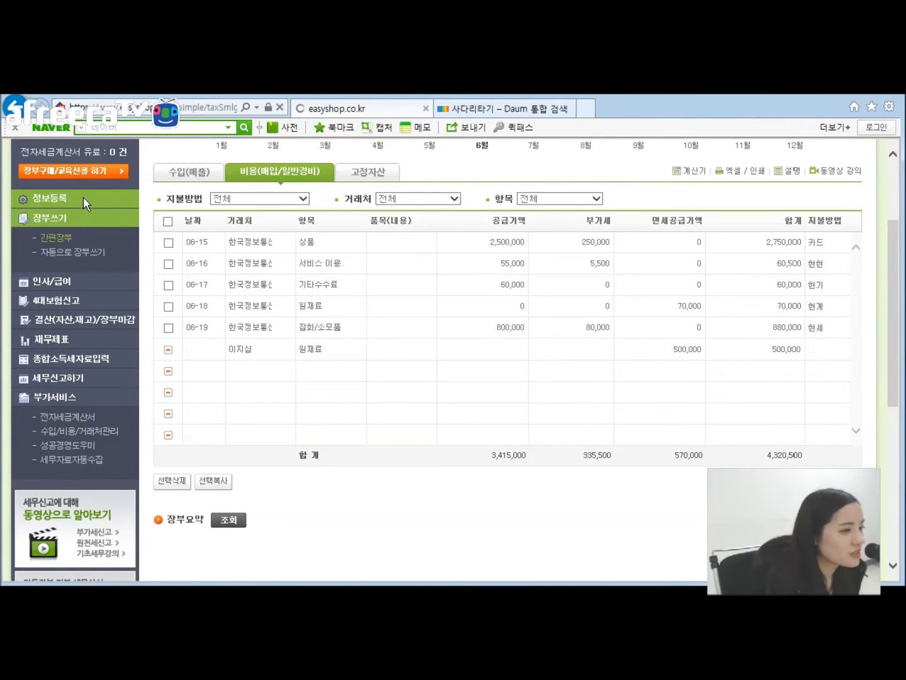
{"action": "type", "text": "********"}
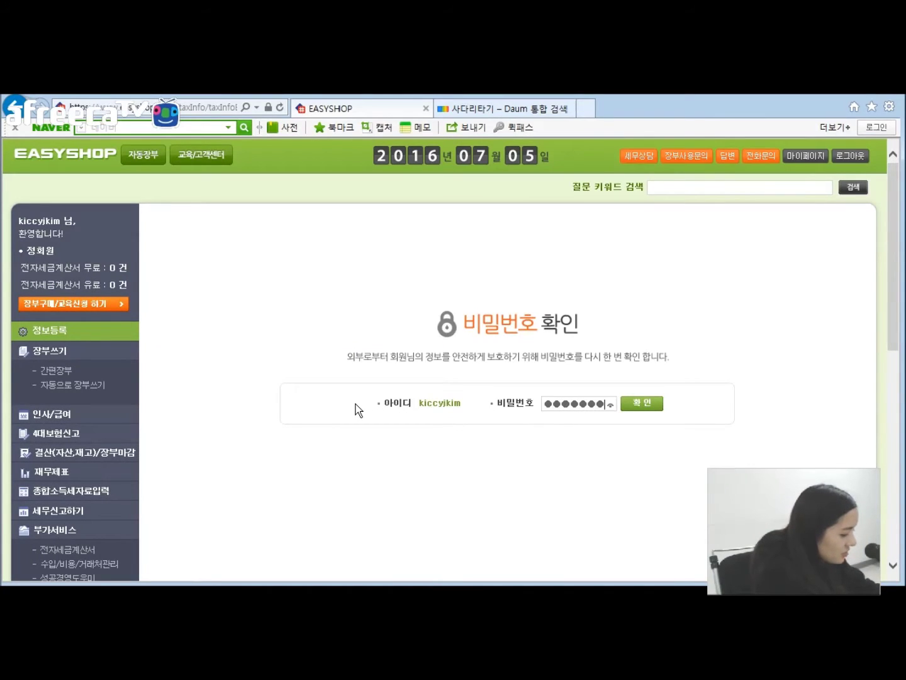
{"action": "key", "text": "Return"}
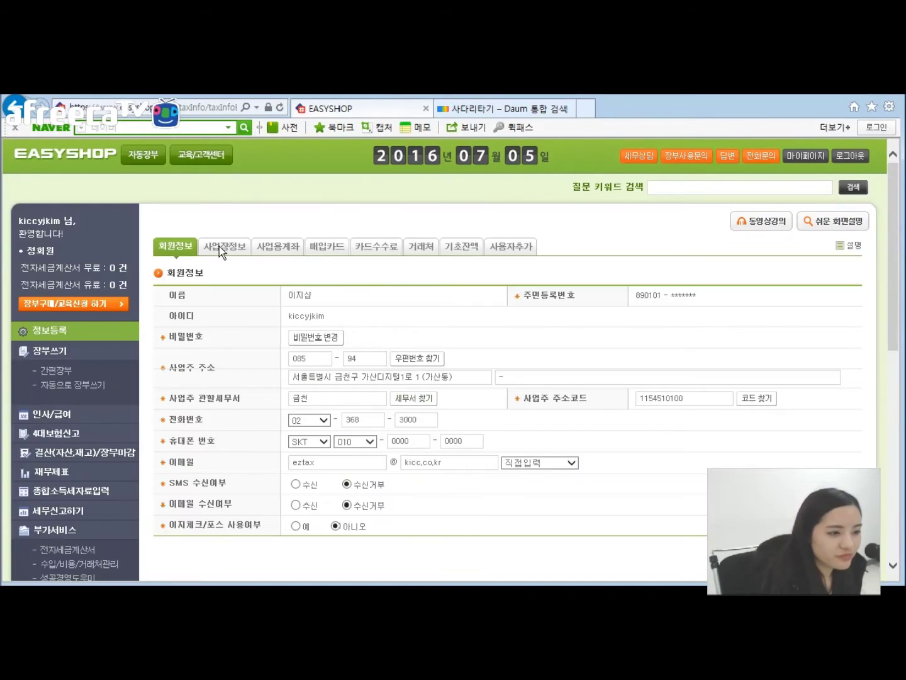
{"action": "left_click", "coordinate": [219, 247]}
{"action": "scroll", "coordinate": [403, 434], "scroll_direction": "down", "scroll_amount": 1}
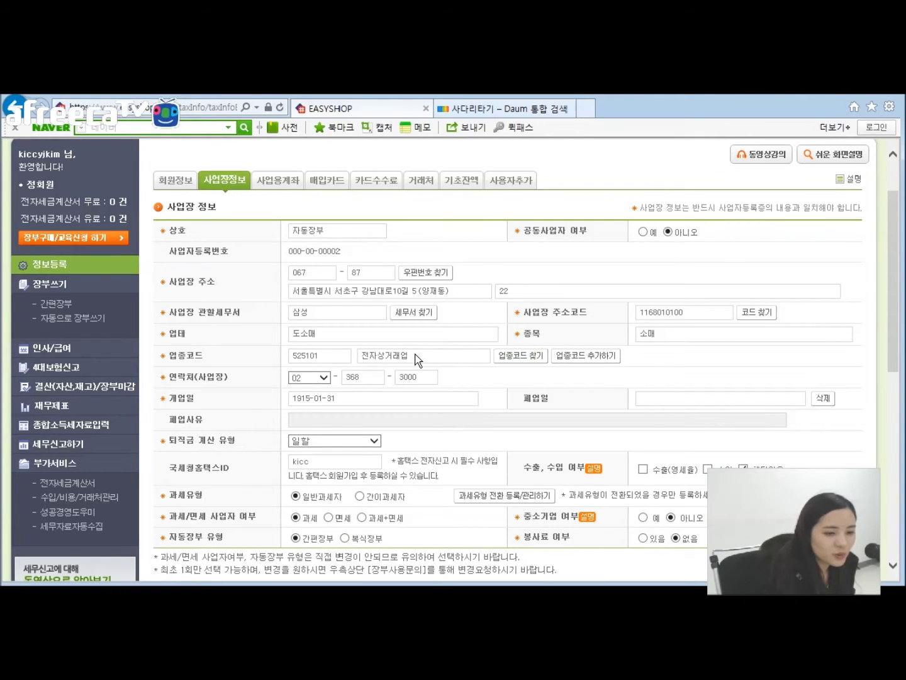
Step: Browse the 업종코드 찾기 search and add a second industry code row
{"action": "left_click", "coordinate": [416, 357]}
{"action": "left_click", "coordinate": [549, 494]}
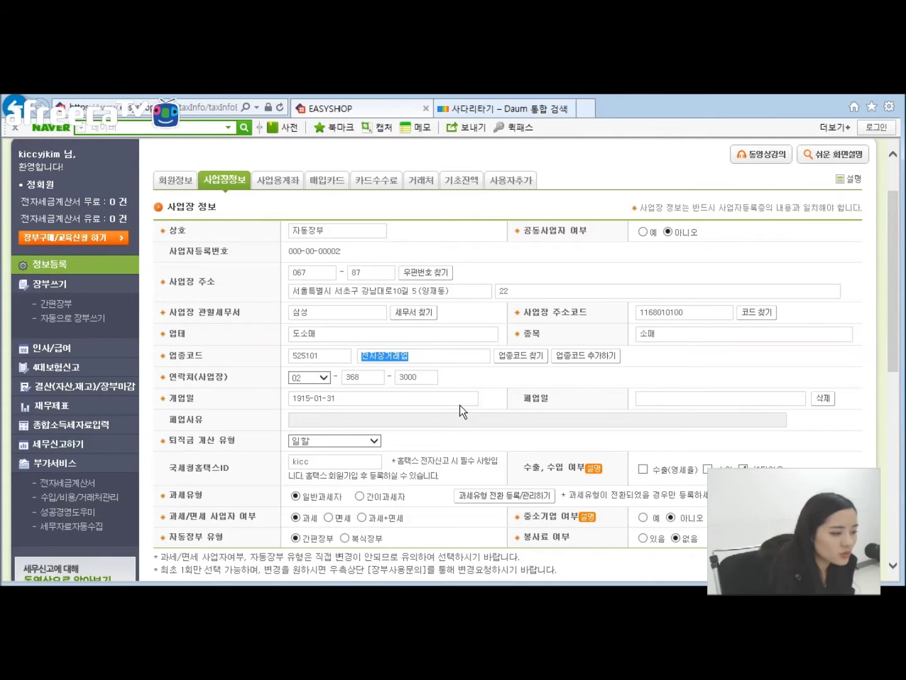
{"action": "left_click", "coordinate": [564, 356]}
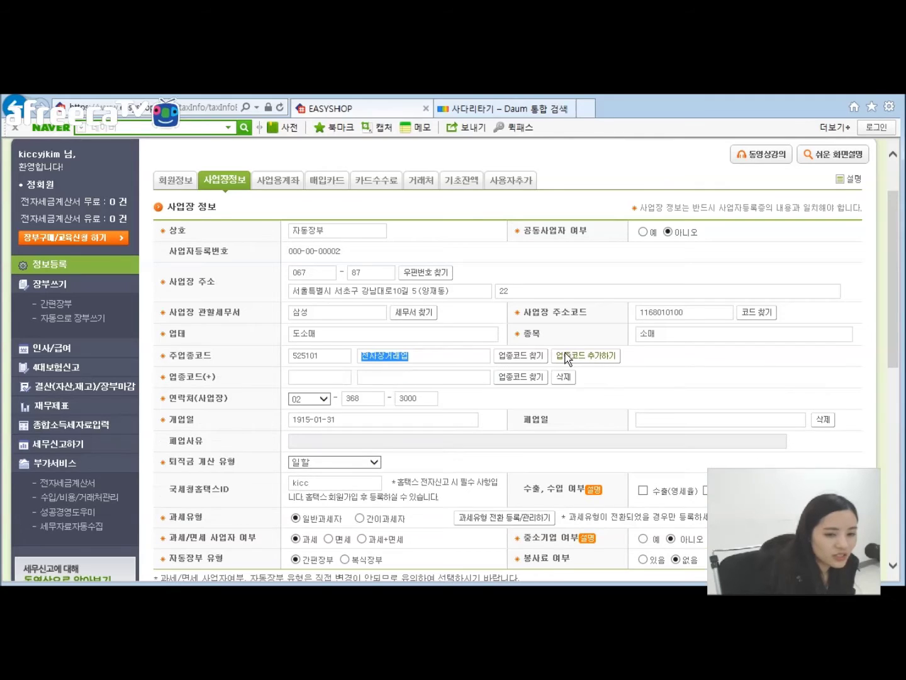
{"action": "left_click", "coordinate": [512, 373]}
{"action": "scroll", "coordinate": [714, 300], "scroll_direction": "down", "scroll_amount": 10}
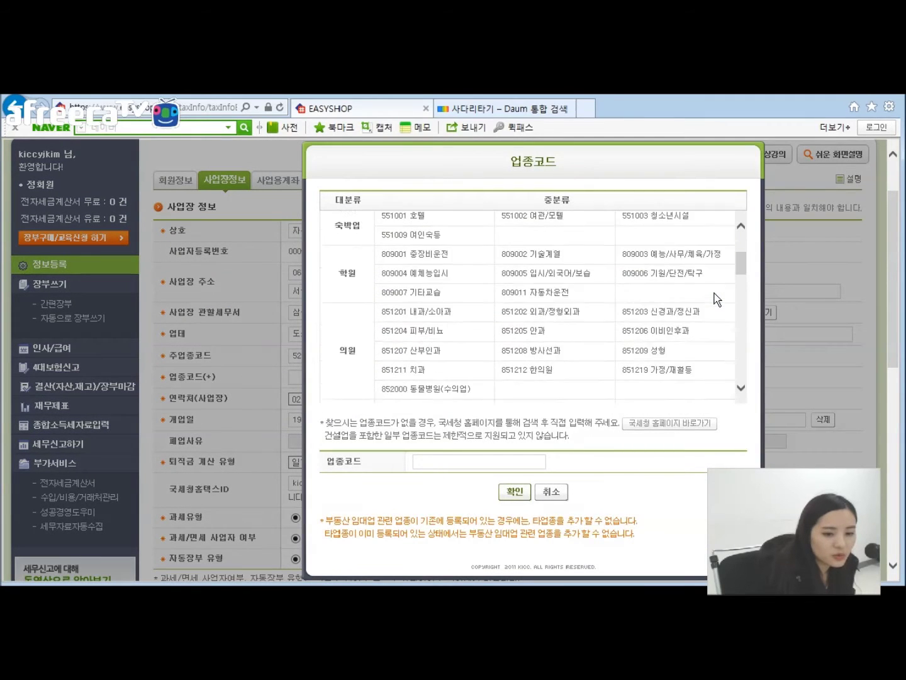
{"action": "scroll", "coordinate": [718, 300], "scroll_direction": "down", "scroll_amount": 8}
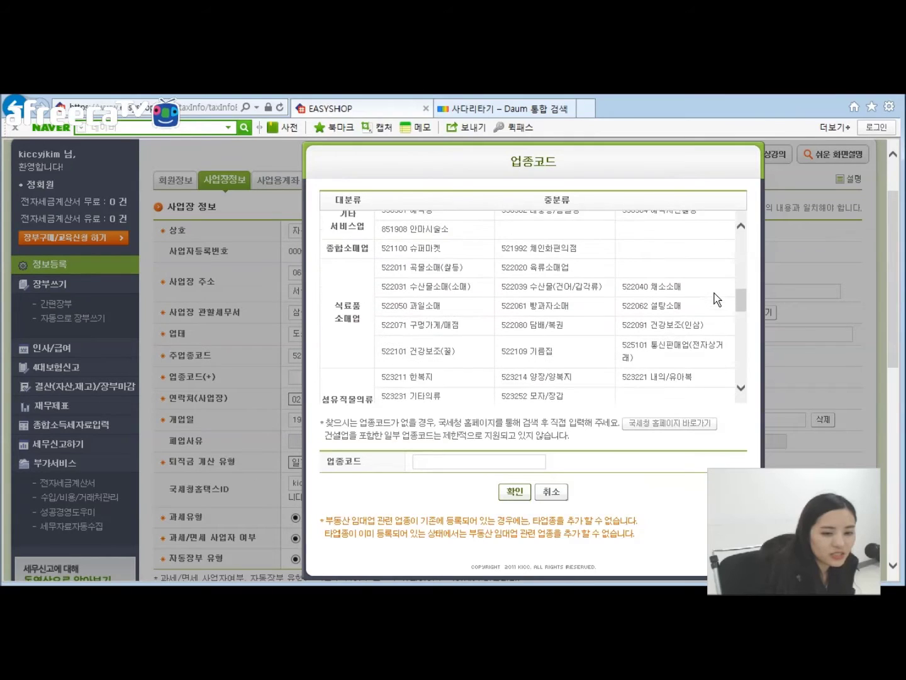
{"action": "scroll", "coordinate": [717, 299], "scroll_direction": "down", "scroll_amount": 6}
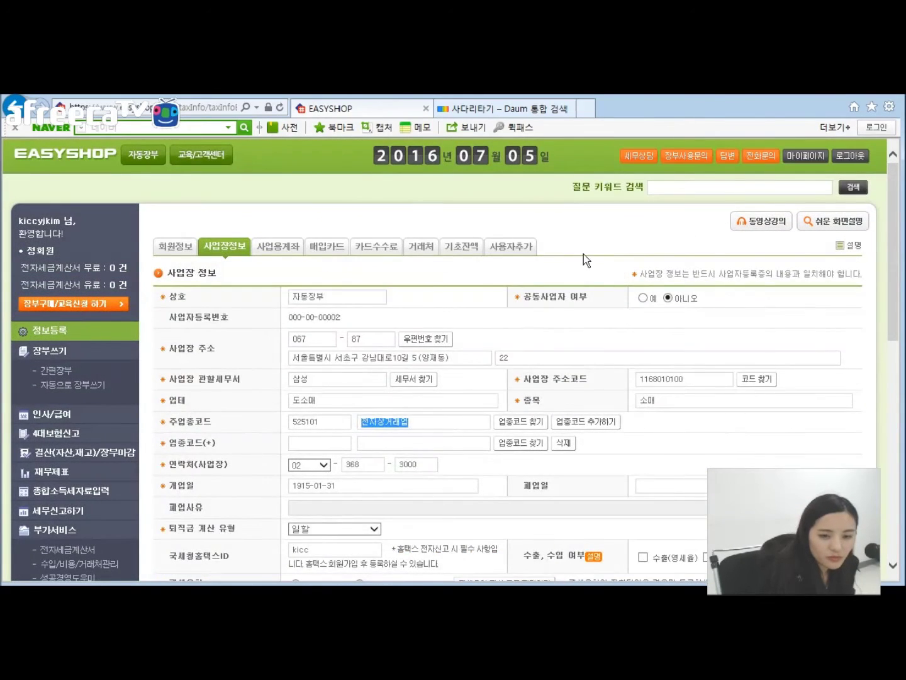
{"action": "left_click_drag", "start_coordinate": [584, 254], "coordinate": [763, 207]}
Step: Sign out of EasyShop and clear a stray character from the ID field
{"action": "left_click", "coordinate": [852, 156]}
{"action": "type", "text": "ㅏ"}
{"action": "key", "text": "BackSpace"}
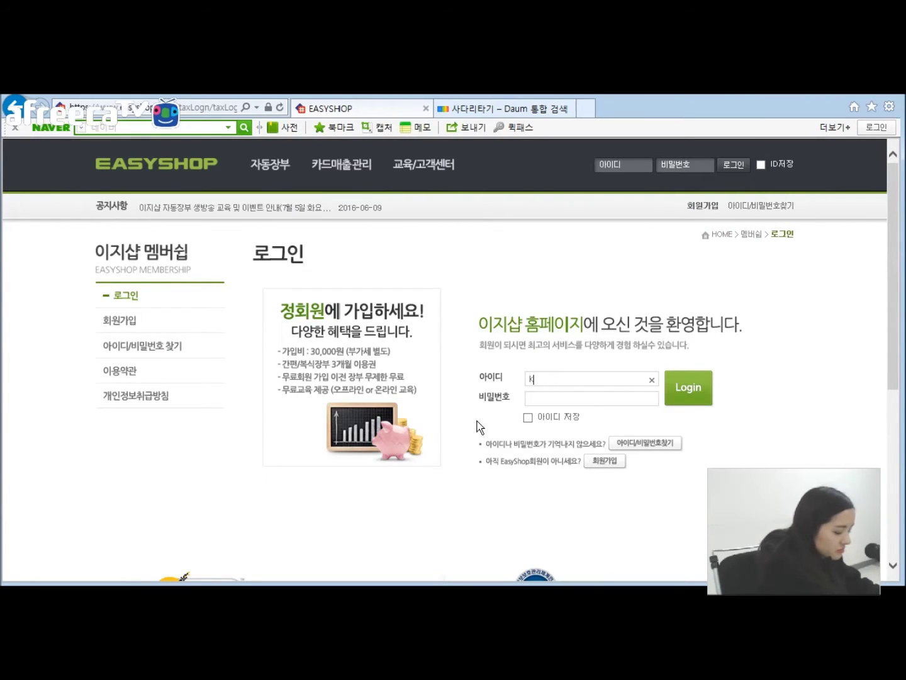
Step: Log back in with the account ID and password and open 복식장부
{"action": "key", "text": "Tab"}
{"action": "type", "text": "****"}
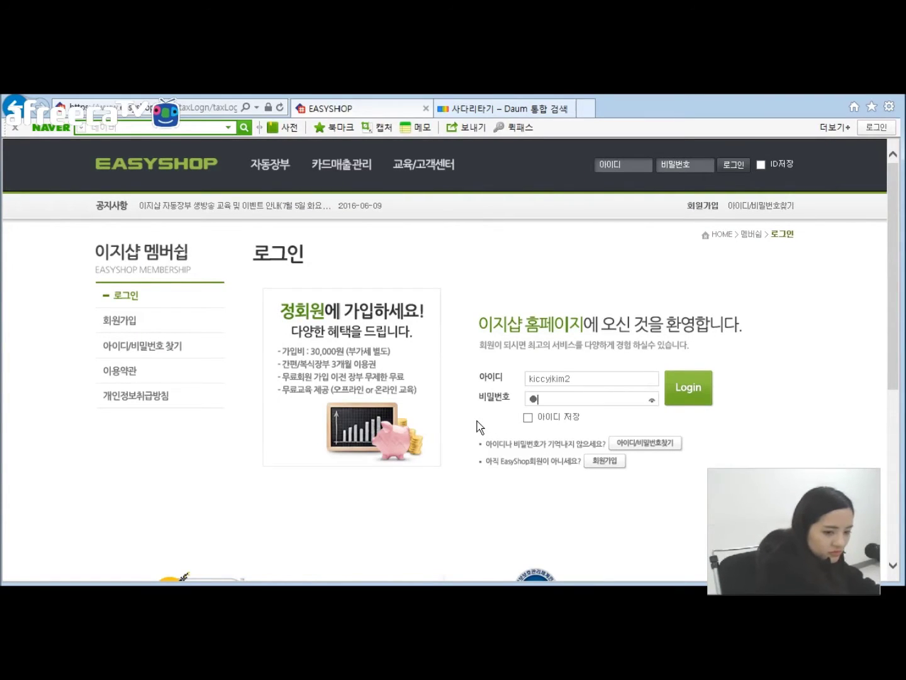
{"action": "type", "text": "****"}
{"action": "key", "text": "Return"}
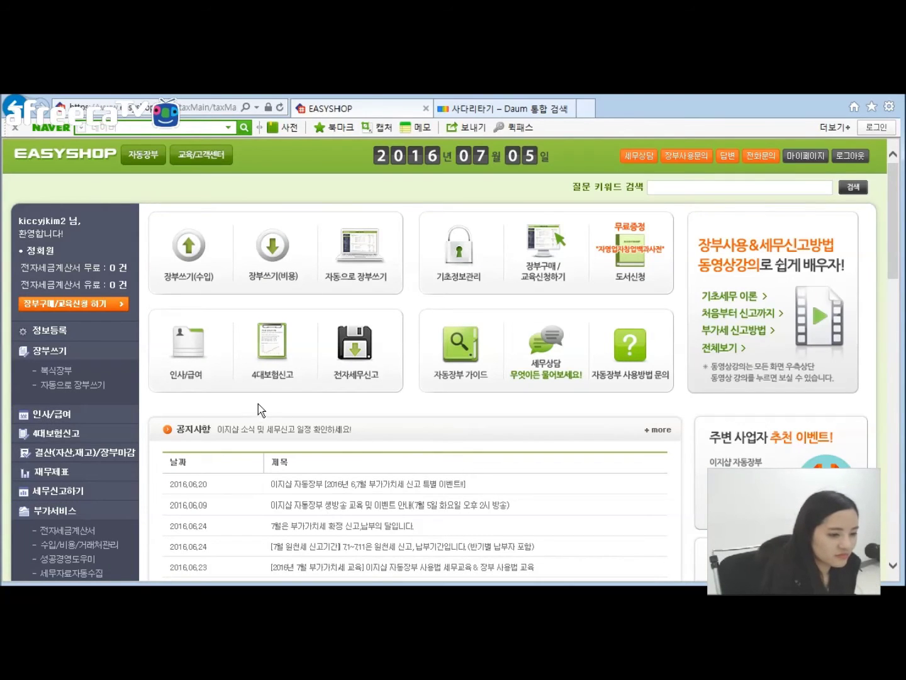
{"action": "left_click", "coordinate": [58, 370]}
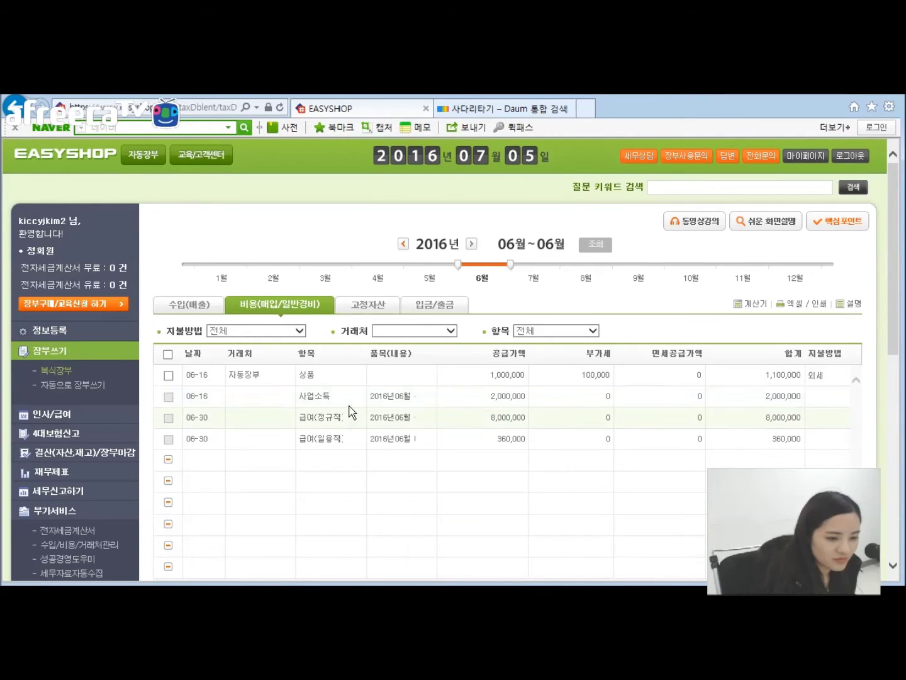
Step: Start a new expense row with vendor 자동장부 and category 원재료
{"action": "left_click", "coordinate": [324, 458]}
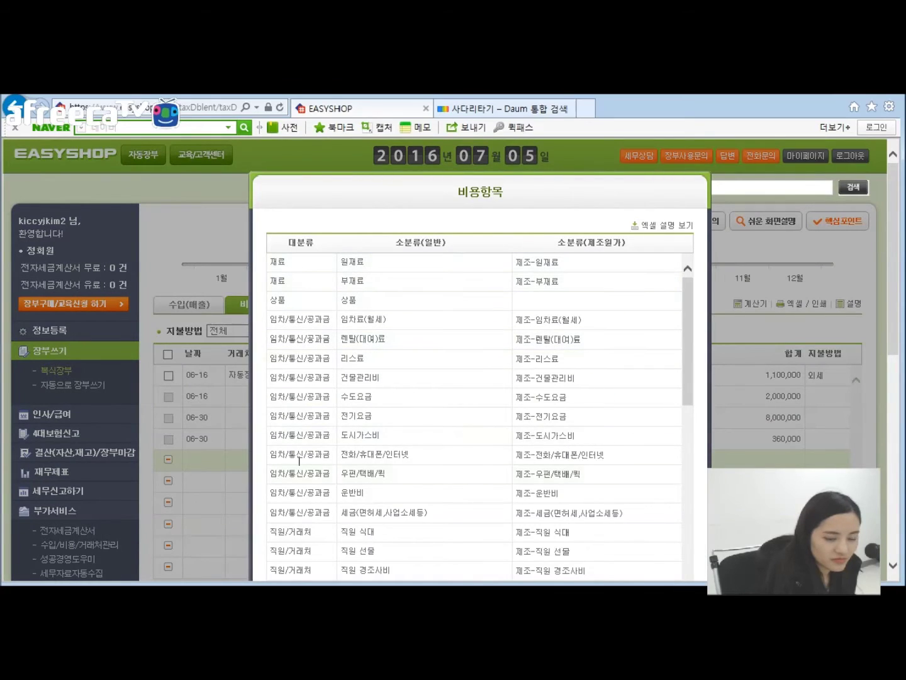
{"action": "scroll", "coordinate": [551, 375], "scroll_direction": "down", "scroll_amount": 1}
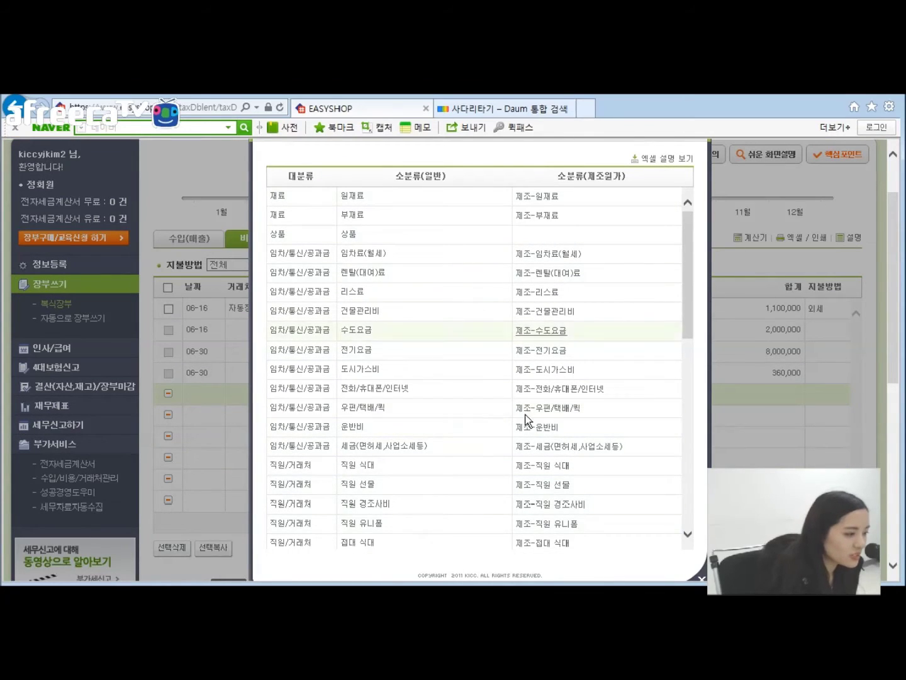
{"action": "left_click", "coordinate": [353, 196]}
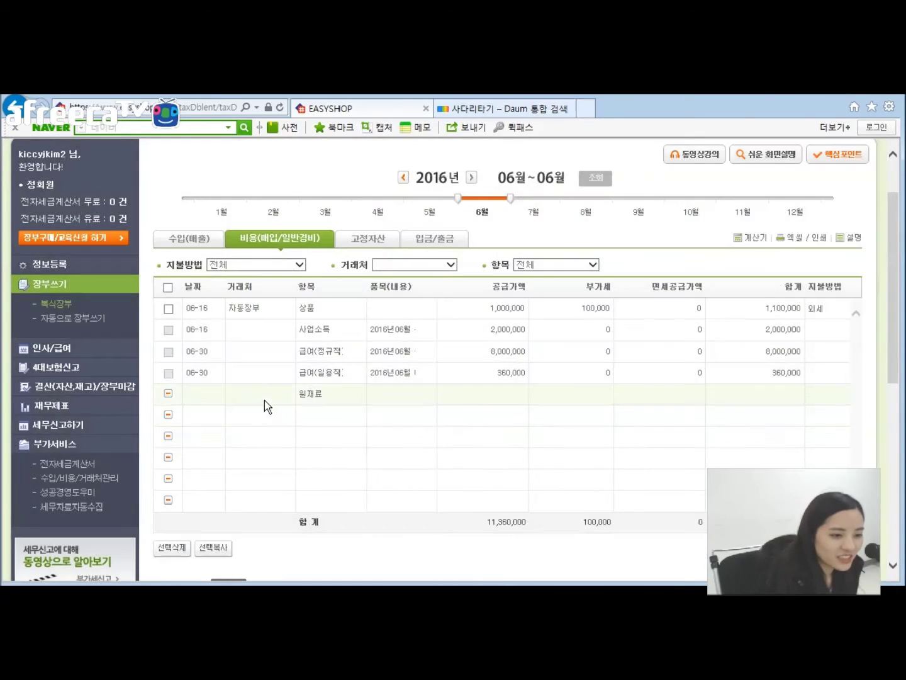
{"action": "left_click", "coordinate": [246, 403]}
{"action": "scroll", "coordinate": [378, 378], "scroll_direction": "down", "scroll_amount": 5}
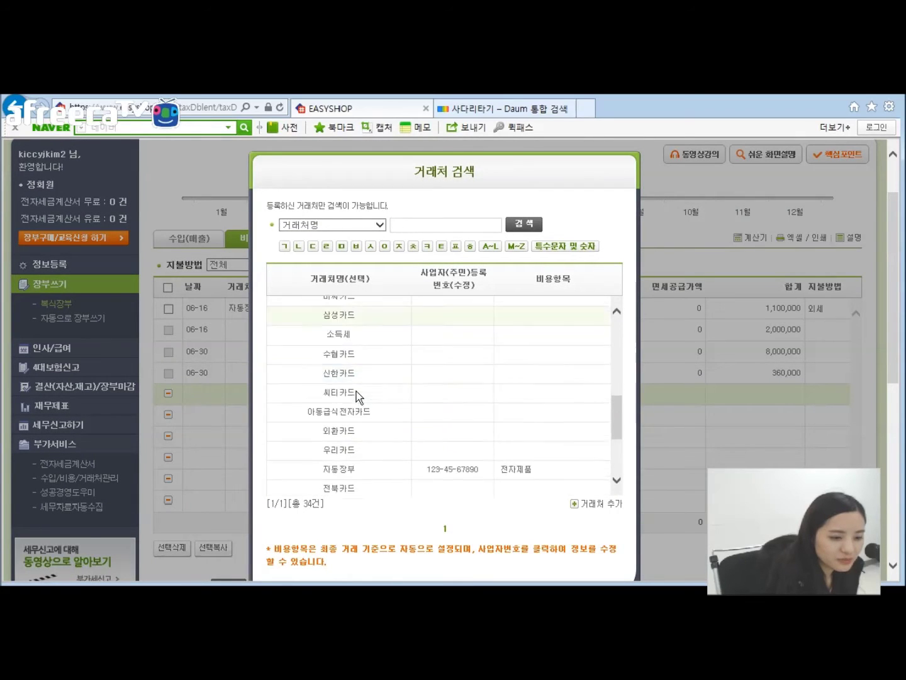
{"action": "left_click", "coordinate": [343, 374]}
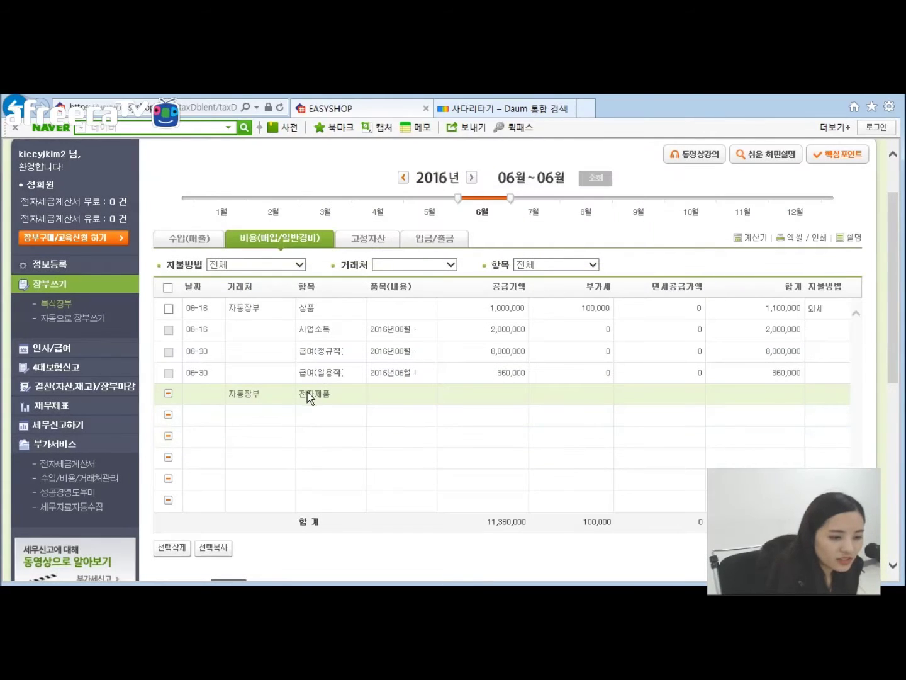
{"action": "left_click", "coordinate": [308, 392]}
{"action": "scroll", "coordinate": [404, 381], "scroll_direction": "down", "scroll_amount": 4}
{"action": "scroll", "coordinate": [344, 313], "scroll_direction": "up", "scroll_amount": 6}
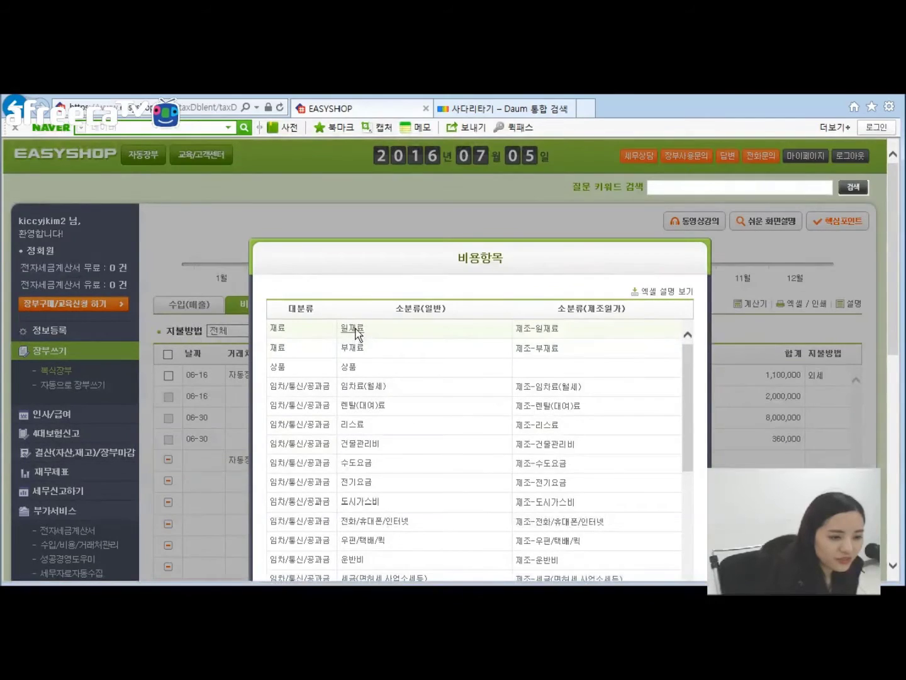
{"action": "left_click", "coordinate": [355, 328]}
{"action": "scroll", "coordinate": [218, 501], "scroll_direction": "down", "scroll_amount": 1}
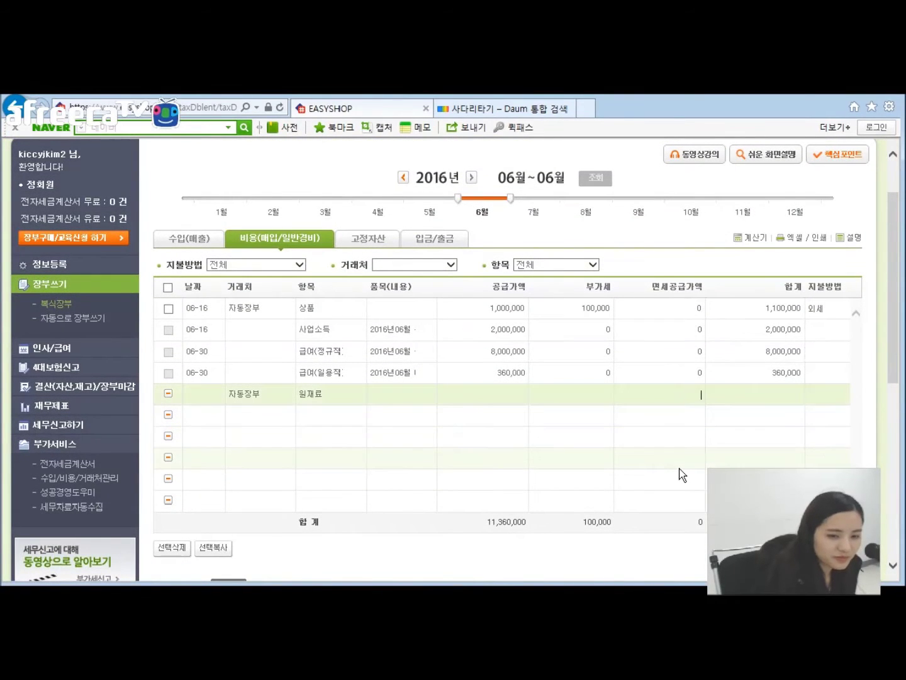
Step: Enter 200,000 as the row's tax-exempt supply value and bring up the payment-method choices
{"action": "type", "text": "200,000"}
{"action": "left_click", "coordinate": [819, 395]}
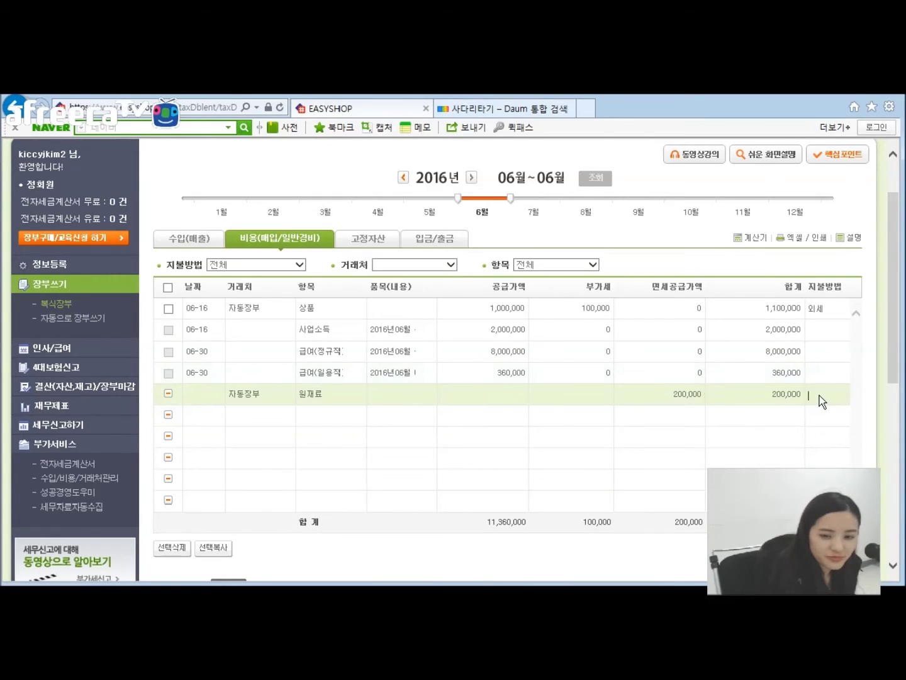
{"action": "triple_click", "coordinate": [382, 416]}
{"action": "left_click", "coordinate": [383, 416]}
{"action": "left_click_drag", "start_coordinate": [382, 419], "coordinate": [349, 415]}
{"action": "left_click", "coordinate": [348, 434]}
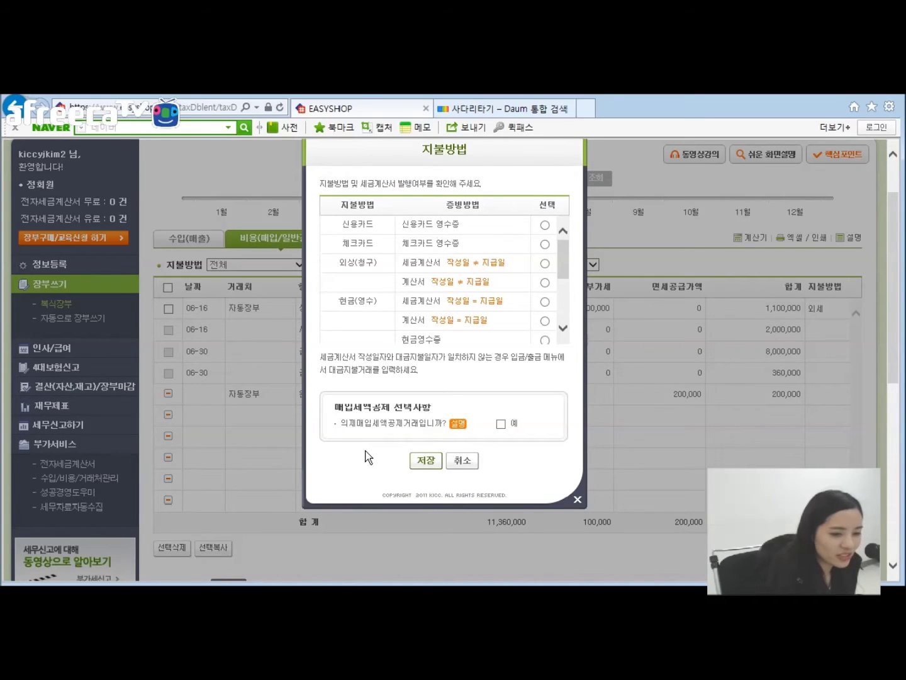
Step: Tick 의제매입세액공제 and attempt to save, dismissing the missing-evidence warning
{"action": "left_click_drag", "start_coordinate": [338, 410], "coordinate": [527, 434]}
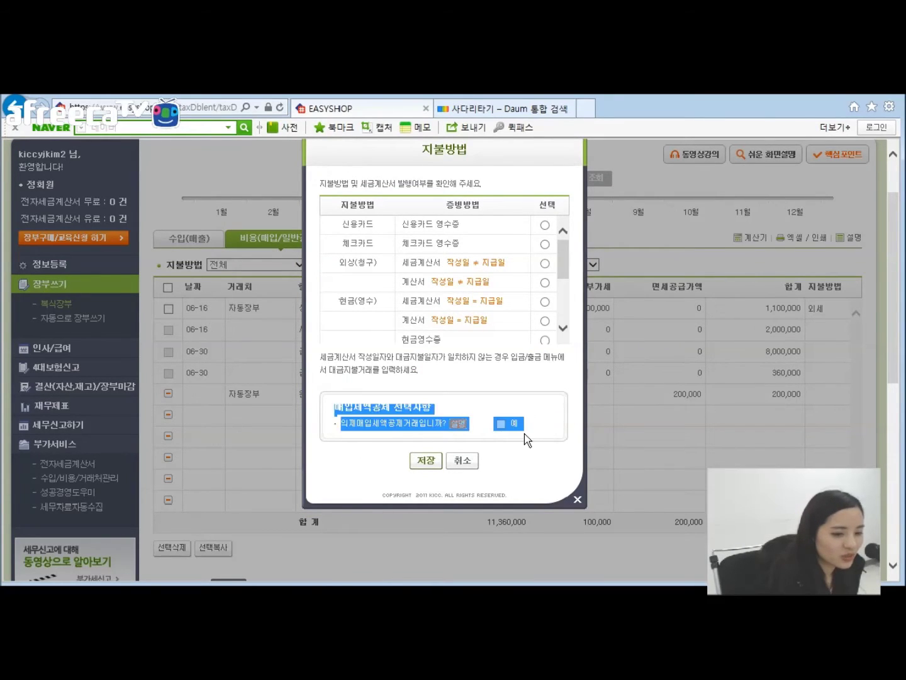
{"action": "left_click", "coordinate": [527, 432]}
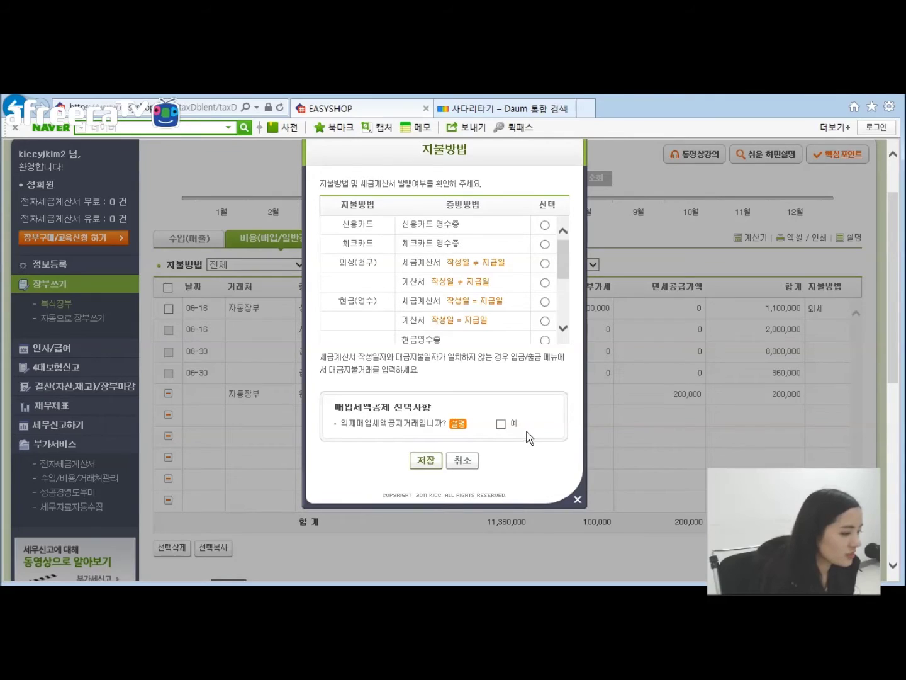
{"action": "left_click_drag", "start_coordinate": [534, 424], "coordinate": [438, 399]}
{"action": "left_click", "coordinate": [456, 414]}
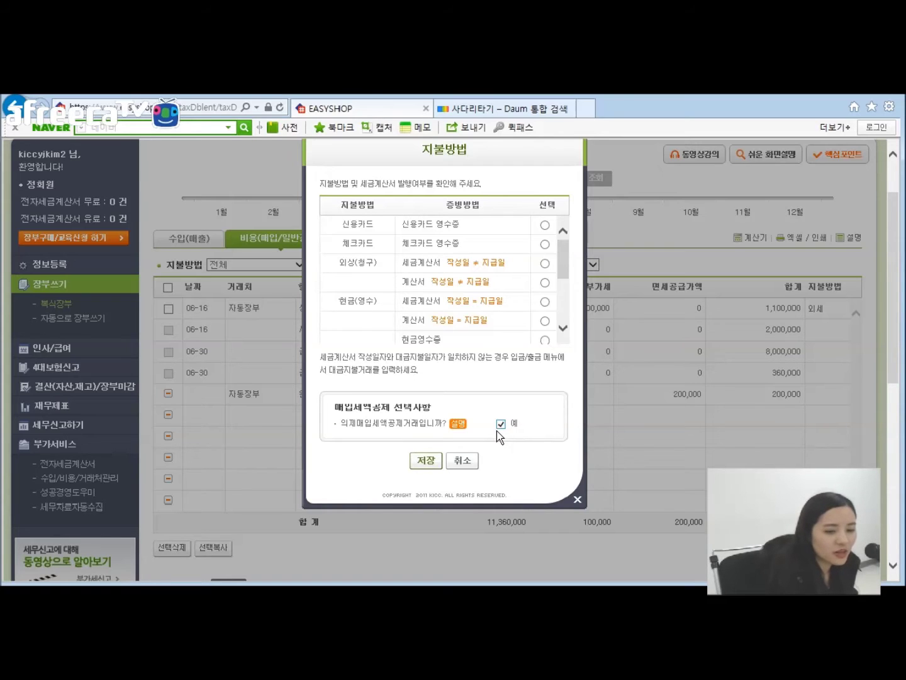
{"action": "left_click", "coordinate": [433, 463]}
{"action": "left_click", "coordinate": [515, 388]}
Step: Try the 계산서, 기타영수증 and 현금영수증 evidence options, then cancel without saving
{"action": "left_click", "coordinate": [546, 281]}
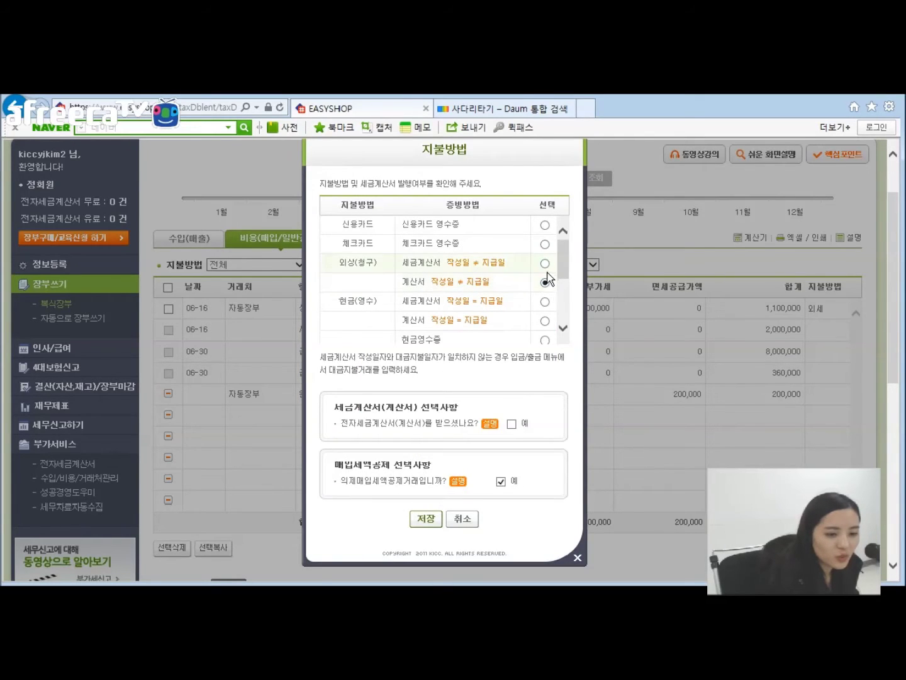
{"action": "scroll", "coordinate": [550, 280], "scroll_direction": "down", "scroll_amount": 3}
{"action": "left_click", "coordinate": [545, 277]}
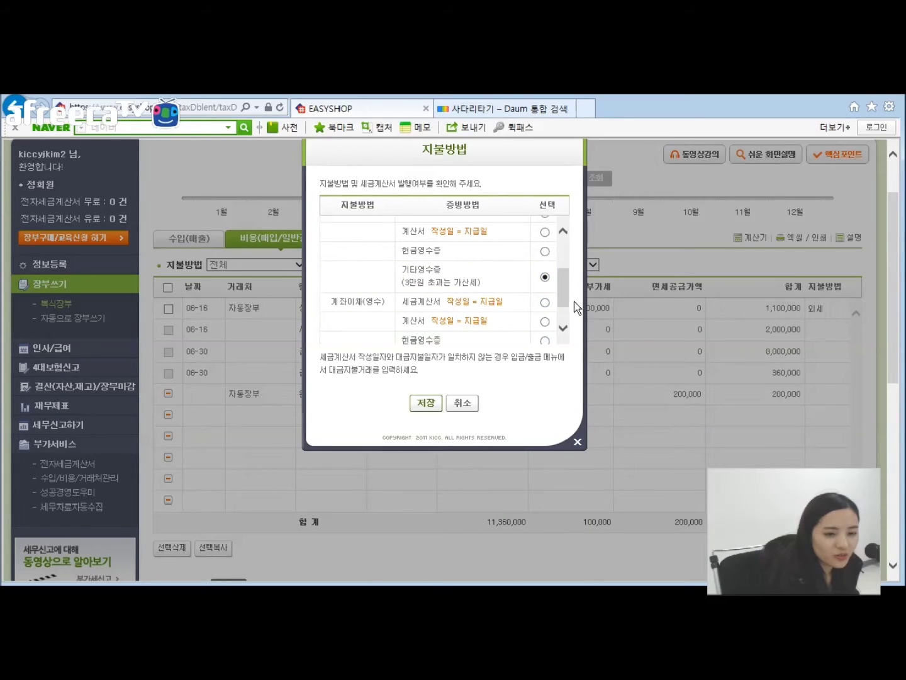
{"action": "scroll", "coordinate": [560, 302], "scroll_direction": "down", "scroll_amount": 1}
{"action": "left_click", "coordinate": [547, 303]}
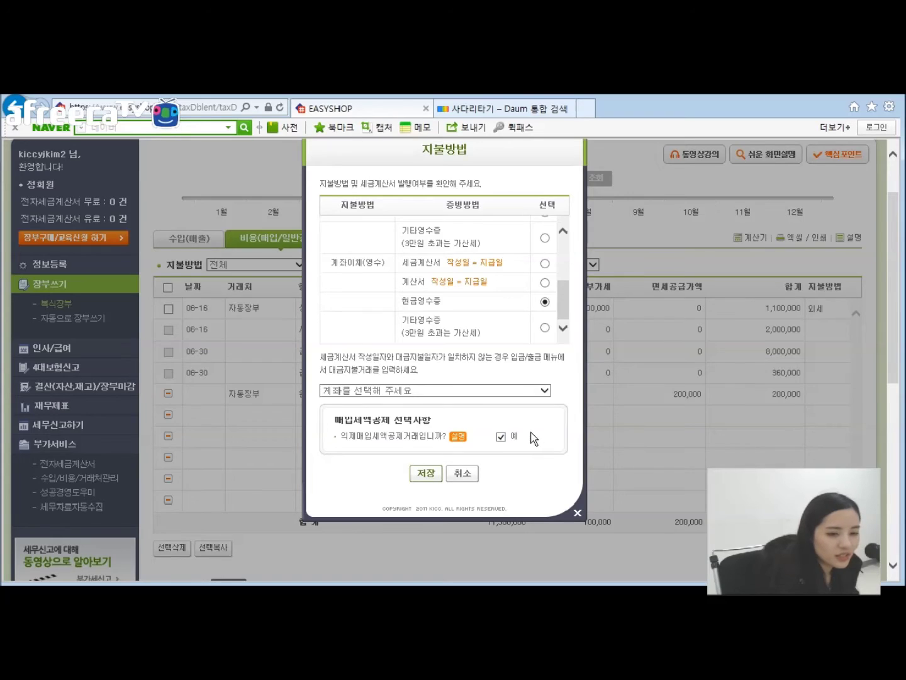
{"action": "left_click", "coordinate": [465, 475]}
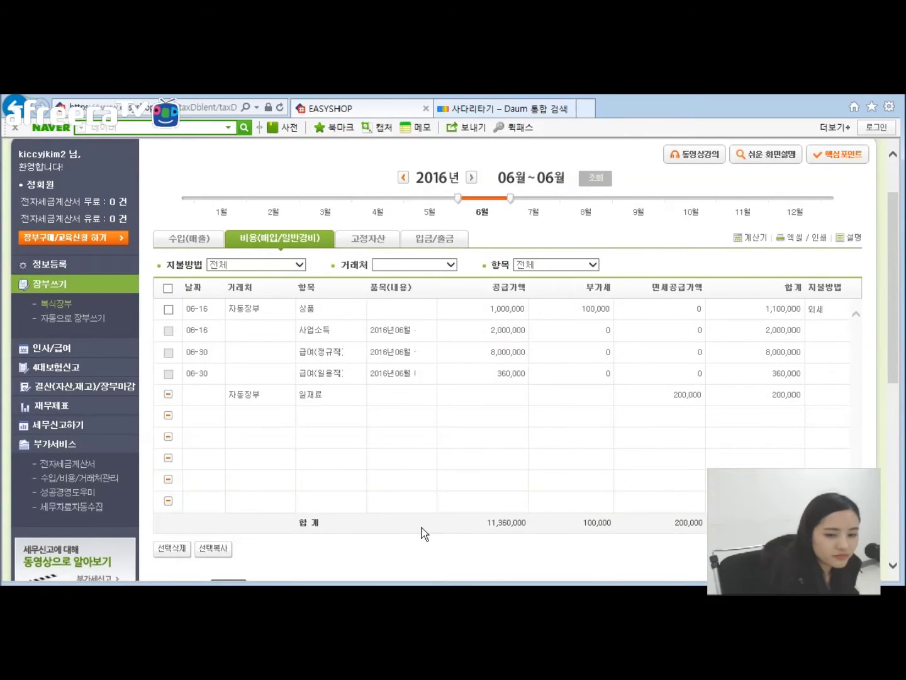
{"action": "scroll", "coordinate": [422, 535], "scroll_direction": "up", "scroll_amount": 2}
Step: Log out and sign in with the second account's ID and password
{"action": "left_click", "coordinate": [853, 156]}
{"action": "left_click", "coordinate": [592, 381]}
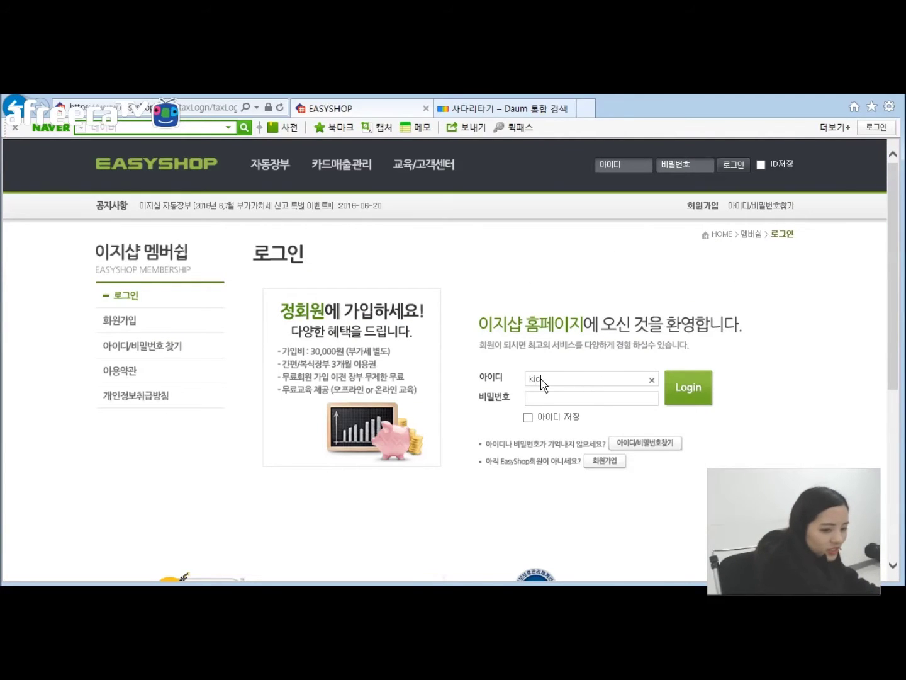
{"action": "key", "text": "Tab"}
{"action": "type", "text": "*******"}
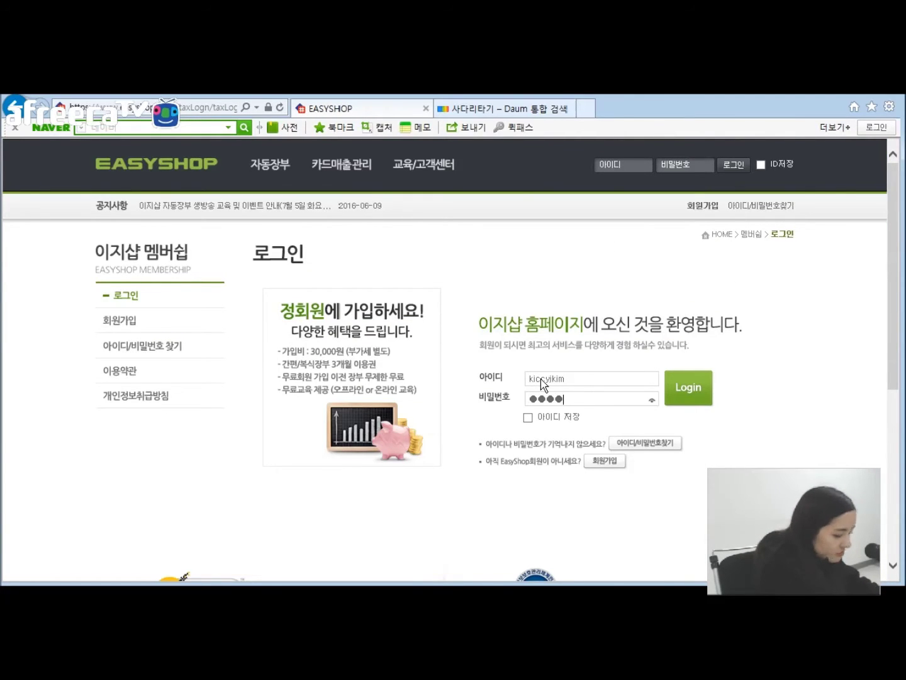
{"action": "type", "text": "*"}
{"action": "key", "text": "Return"}
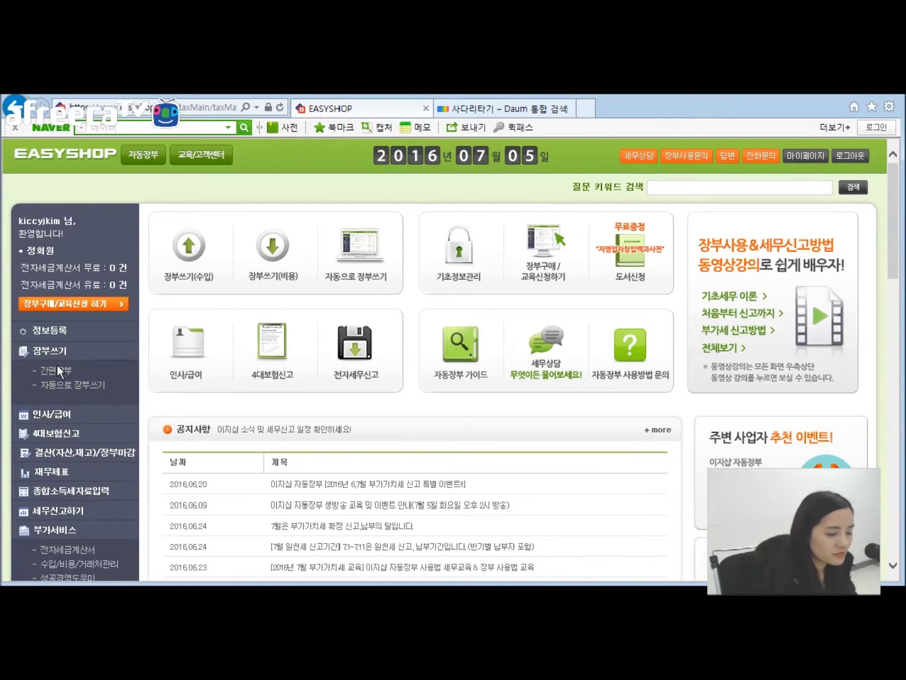
Step: View 간편장부's five June sales entries totalling 6,099,000
{"action": "left_click", "coordinate": [57, 371]}
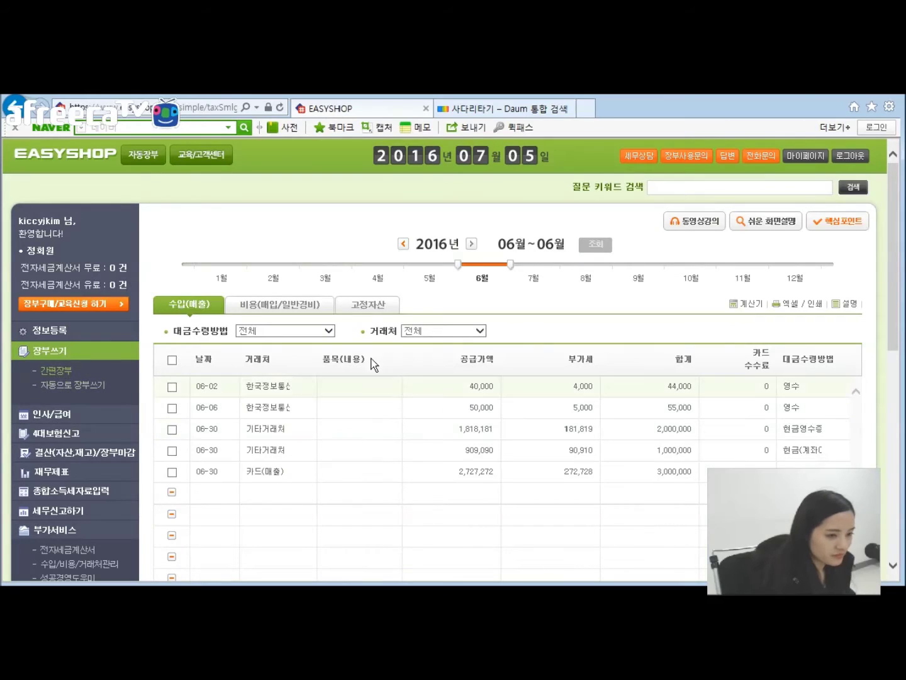
{"action": "scroll", "coordinate": [465, 358], "scroll_direction": "down", "scroll_amount": 1}
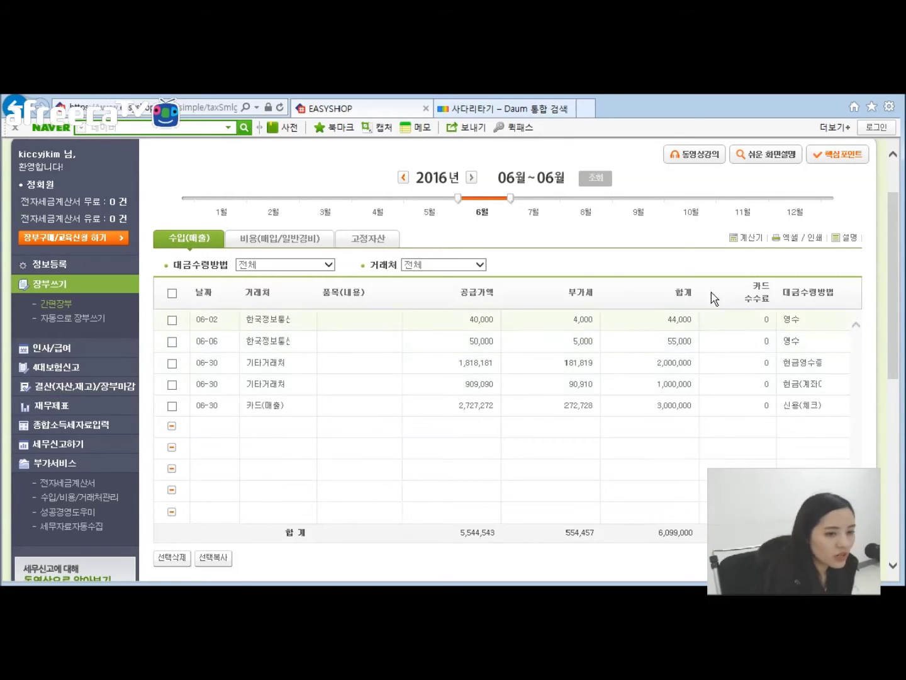
{"action": "scroll", "coordinate": [575, 268], "scroll_direction": "up", "scroll_amount": 2}
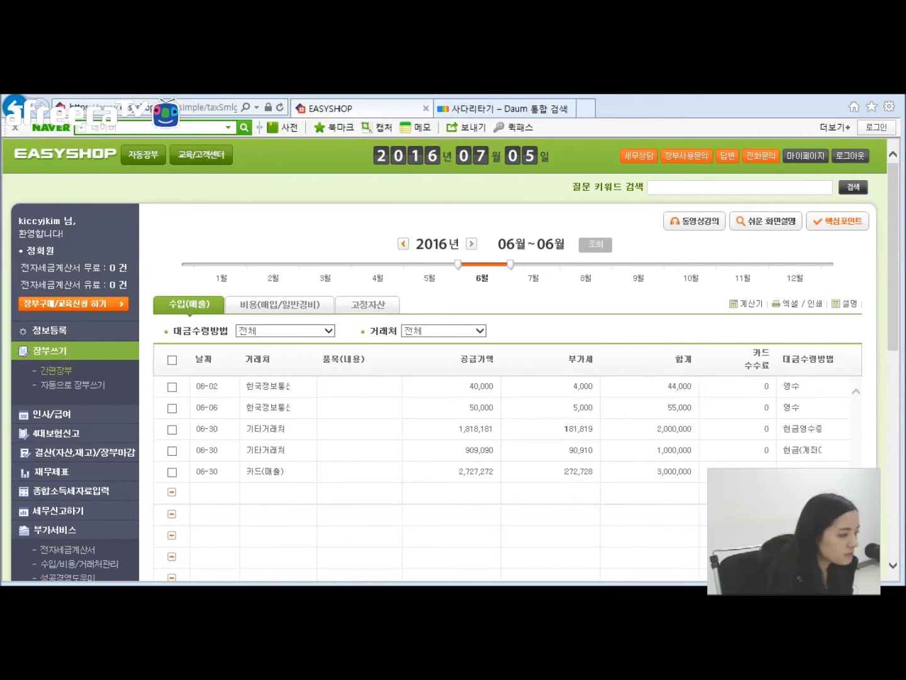
Step: Switch to the other account and view its empty June 2016 double-entry ledger
{"action": "left_click", "coordinate": [847, 155]}
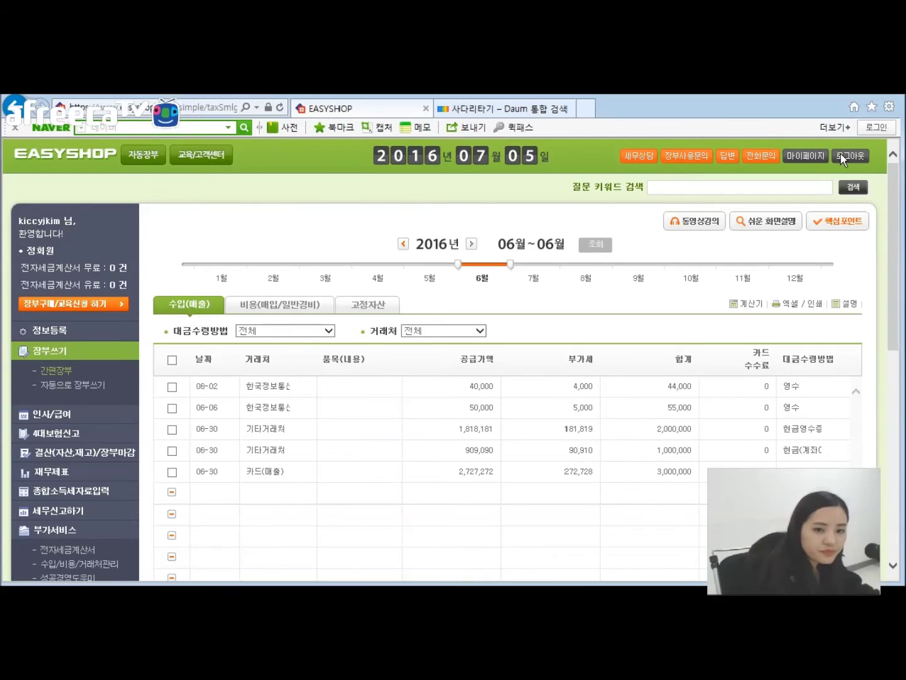
{"action": "left_click", "coordinate": [594, 384]}
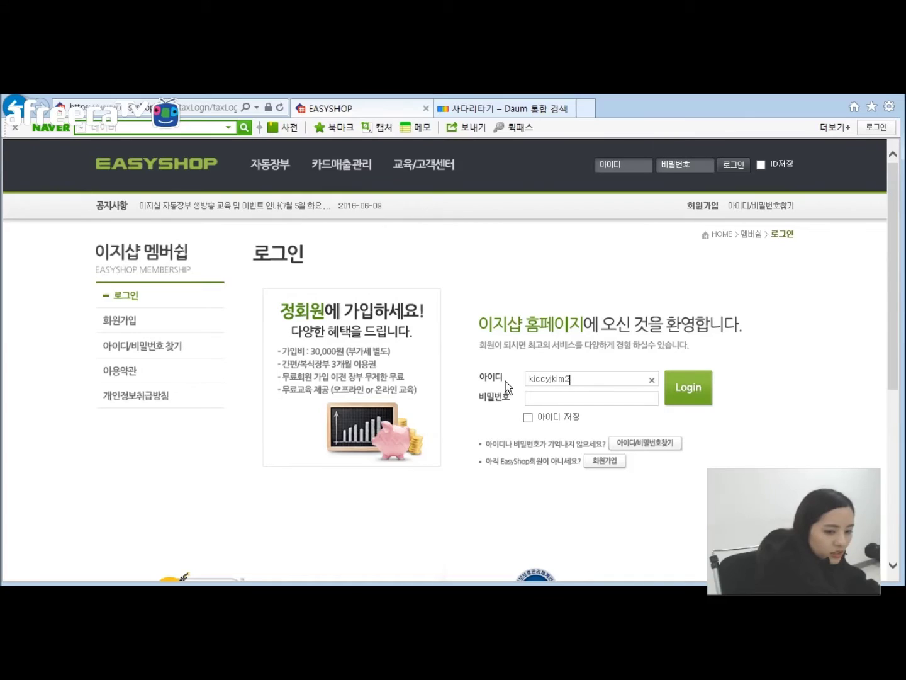
{"action": "key", "text": "Tab"}
{"action": "type", "text": "•••••••"}
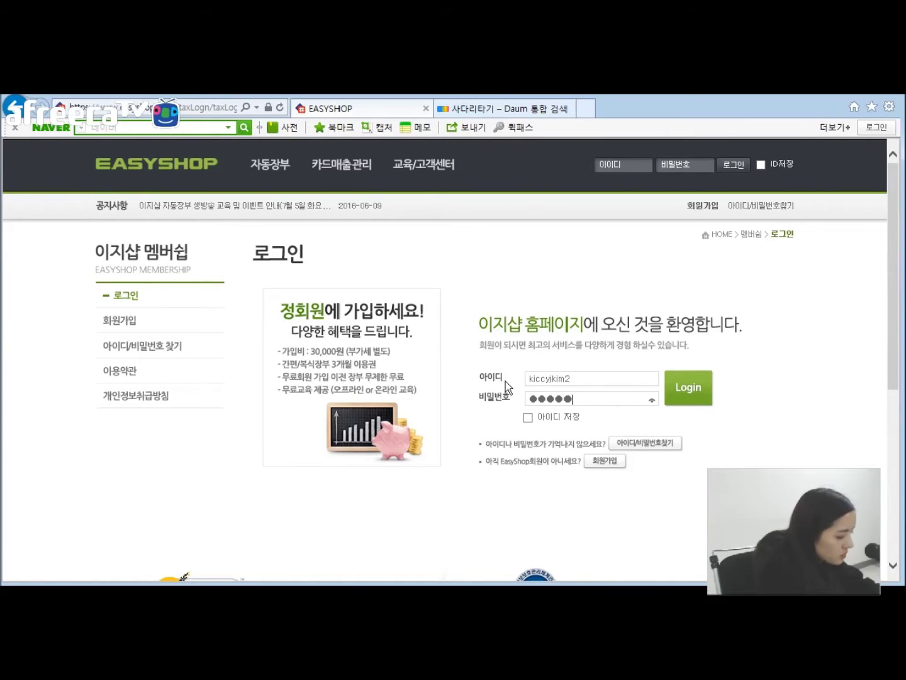
{"action": "key", "text": "Return"}
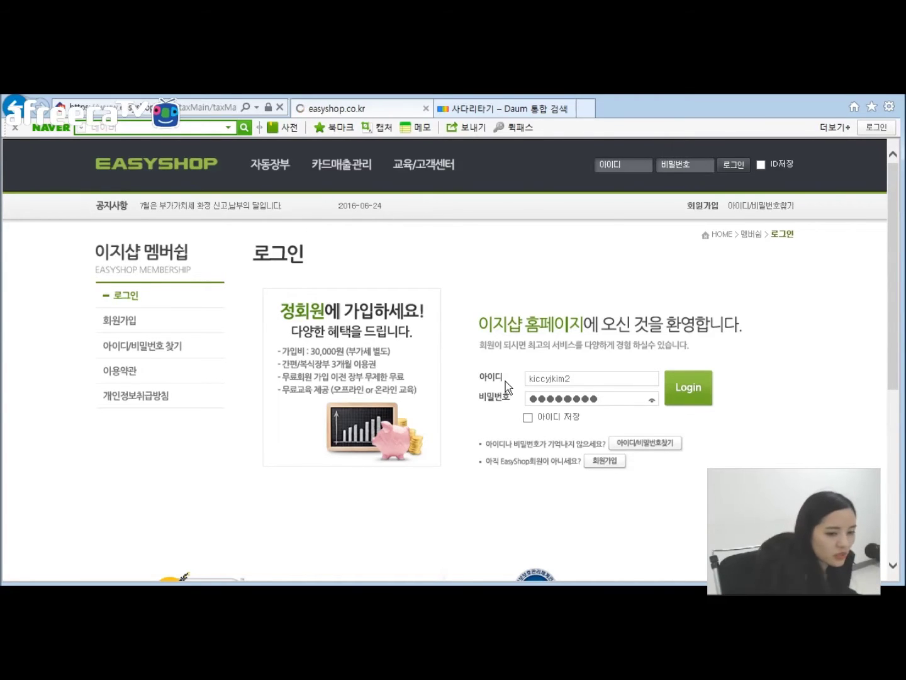
{"action": "left_click", "coordinate": [46, 372]}
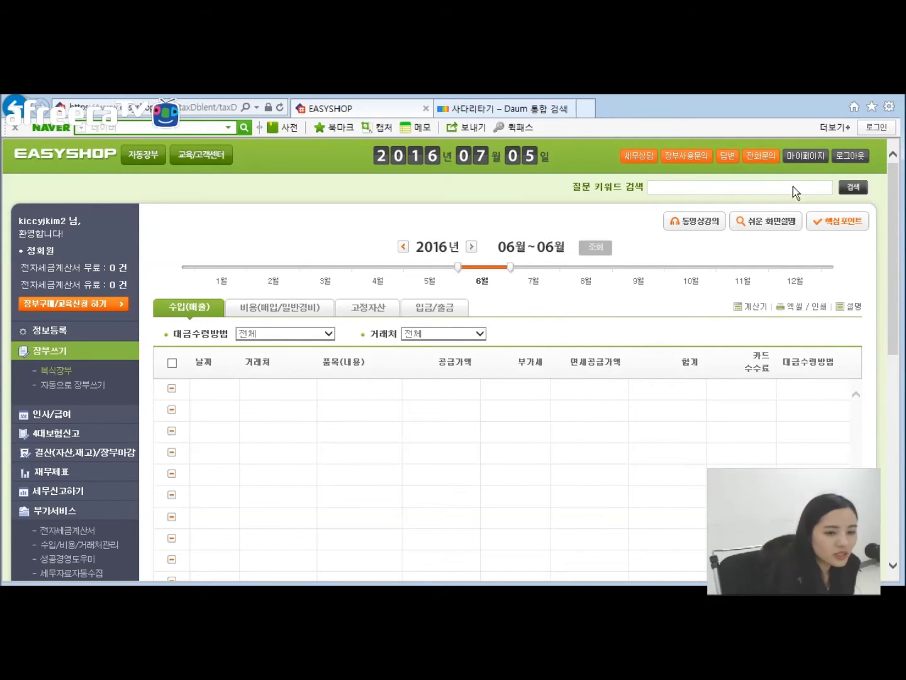
Step: Log out and sign in with another account's ID and password
{"action": "left_click", "coordinate": [854, 157]}
{"action": "left_click", "coordinate": [563, 379]}
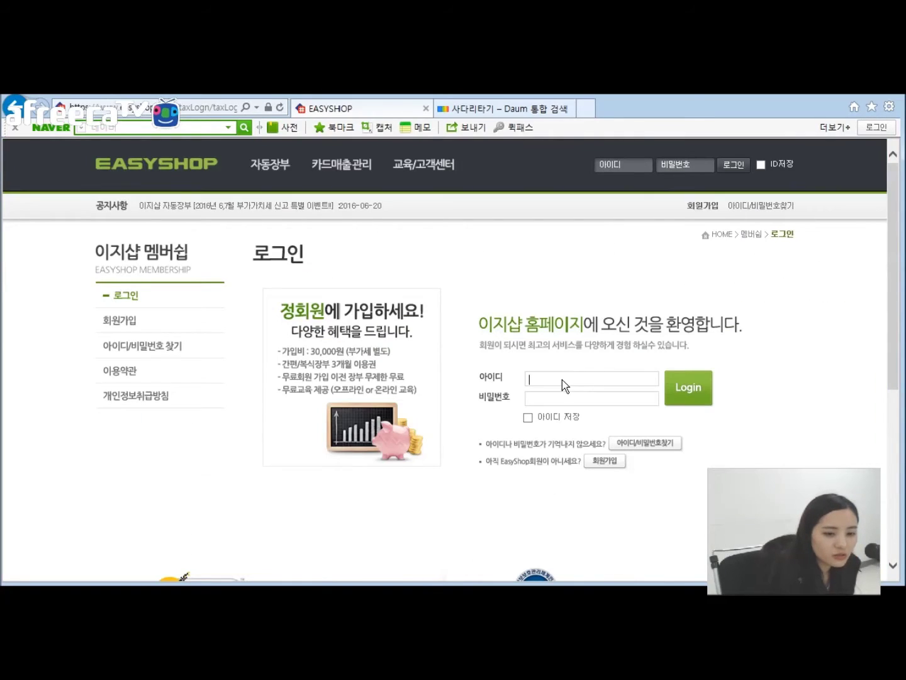
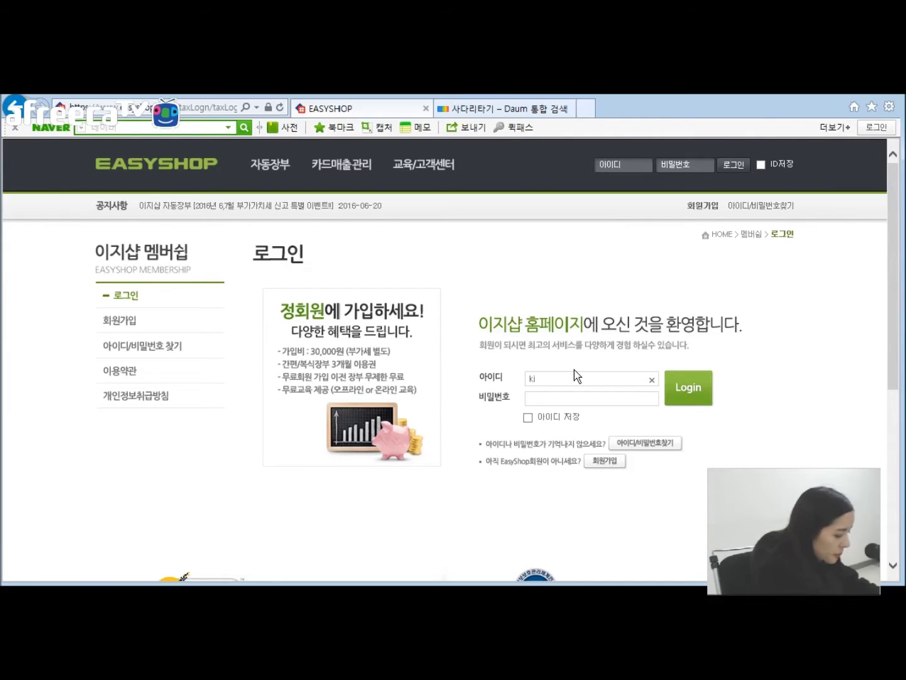
{"action": "key", "text": "Tab"}
{"action": "type", "text": "*******"}
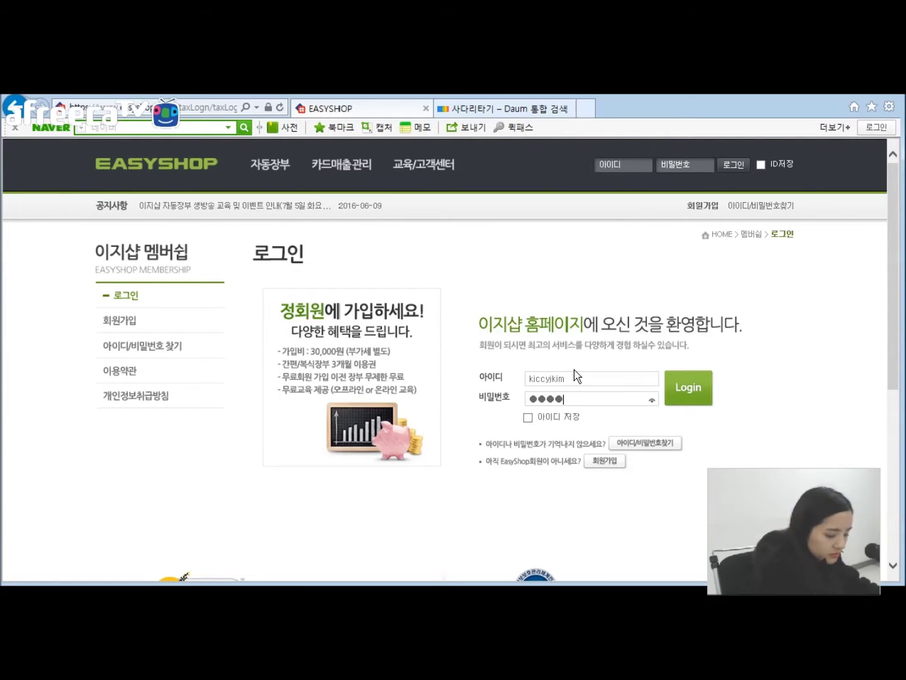
{"action": "key", "text": "Return"}
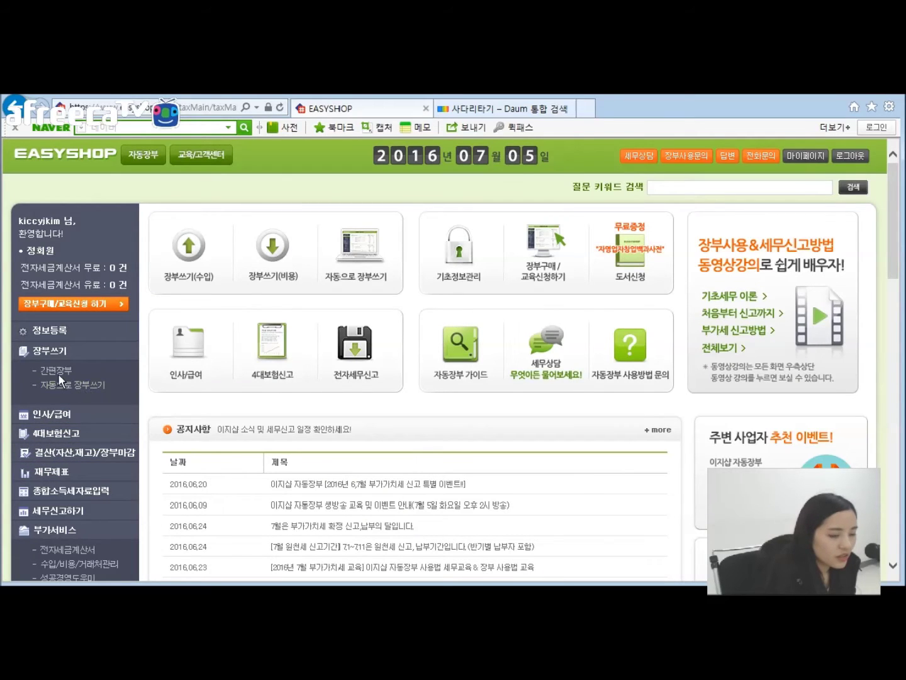
Step: View 간편장부's June expenses: five purchases, 3,415,000 supply and 335,500 VAT
{"action": "left_click", "coordinate": [48, 371]}
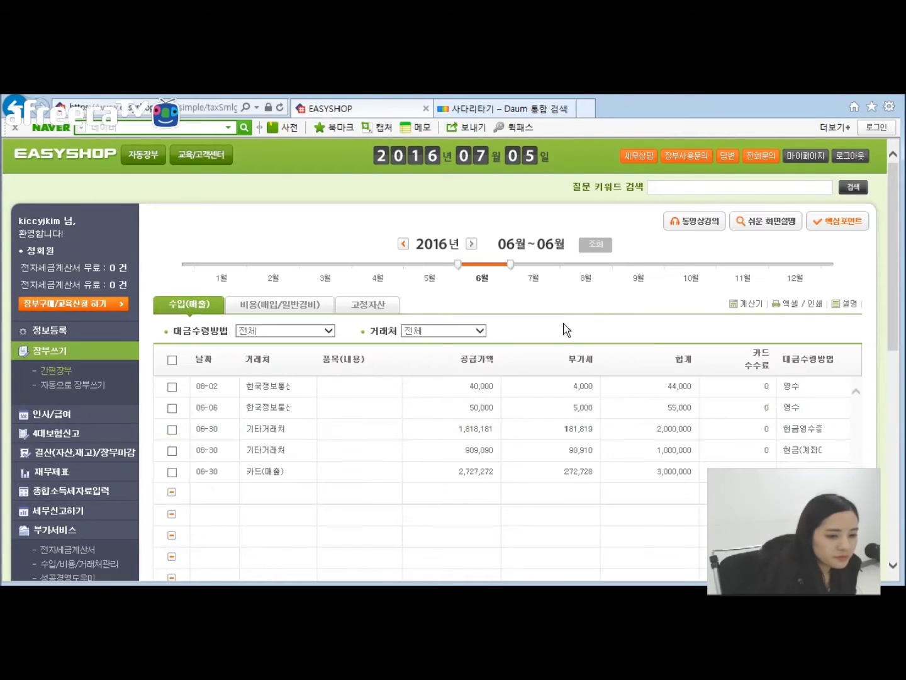
{"action": "scroll", "coordinate": [565, 321], "scroll_direction": "down", "scroll_amount": 1}
{"action": "left_click", "coordinate": [264, 235]}
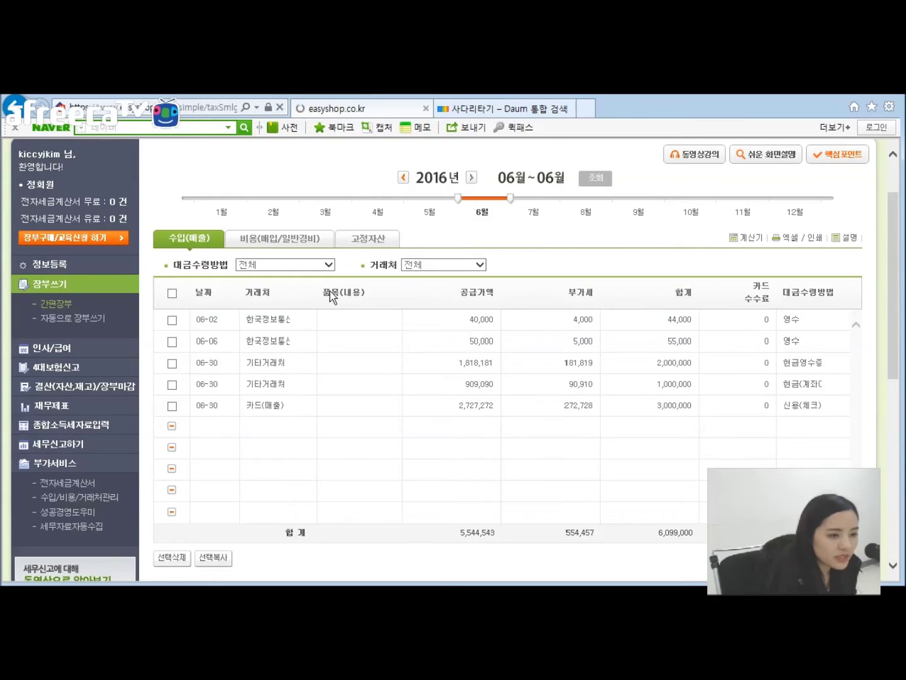
{"action": "scroll", "coordinate": [522, 300], "scroll_direction": "down", "scroll_amount": 1}
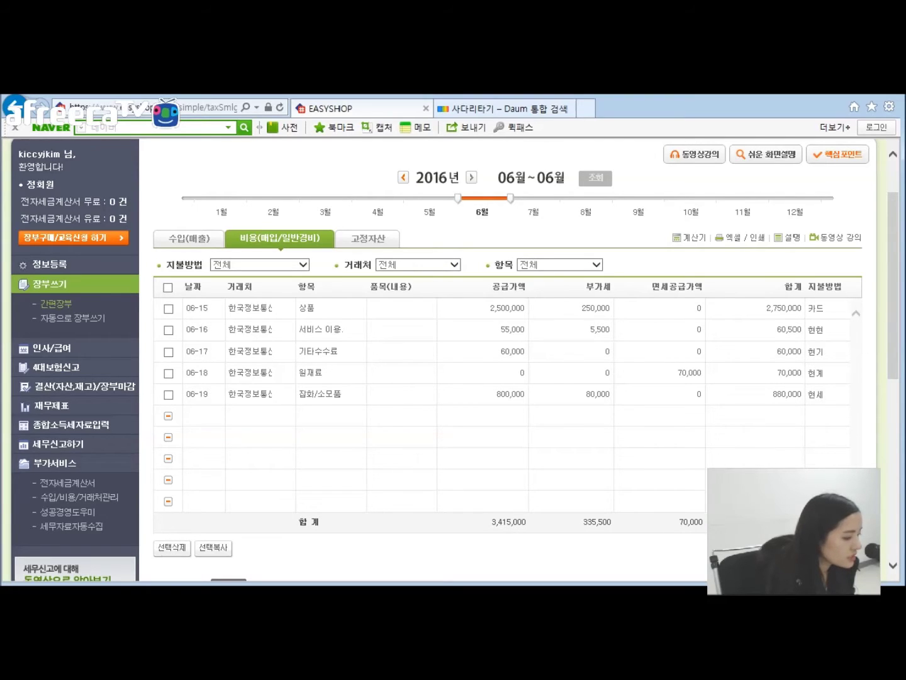
Step: Review the 목차 and VAT sales/purchase ledger slides, then show EasyShop's 수입/비용/거래처관리 page
{"action": "key", "text": "alt+Tab"}
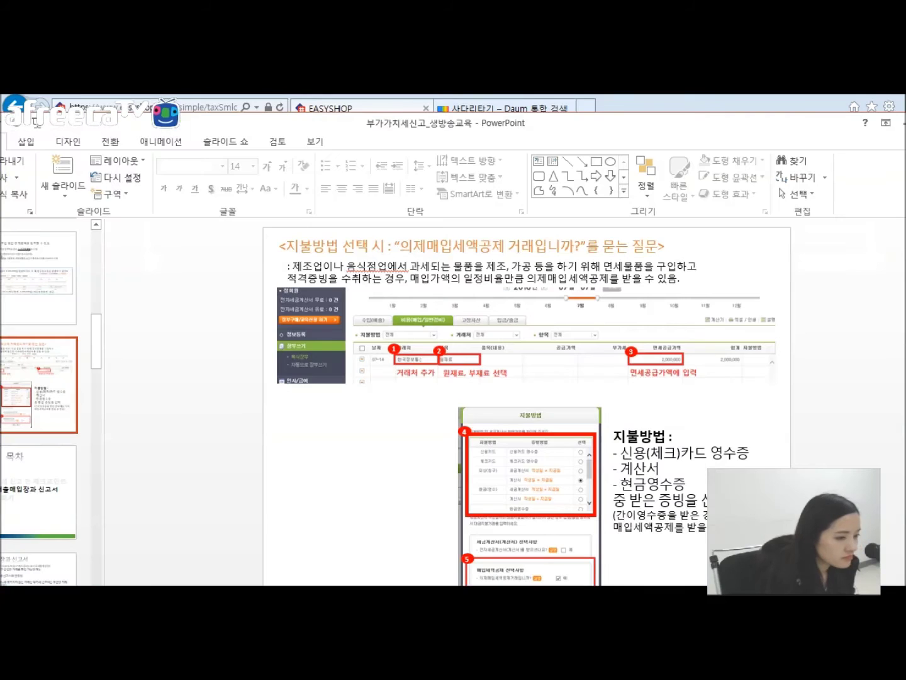
{"action": "left_click", "coordinate": [38, 491]}
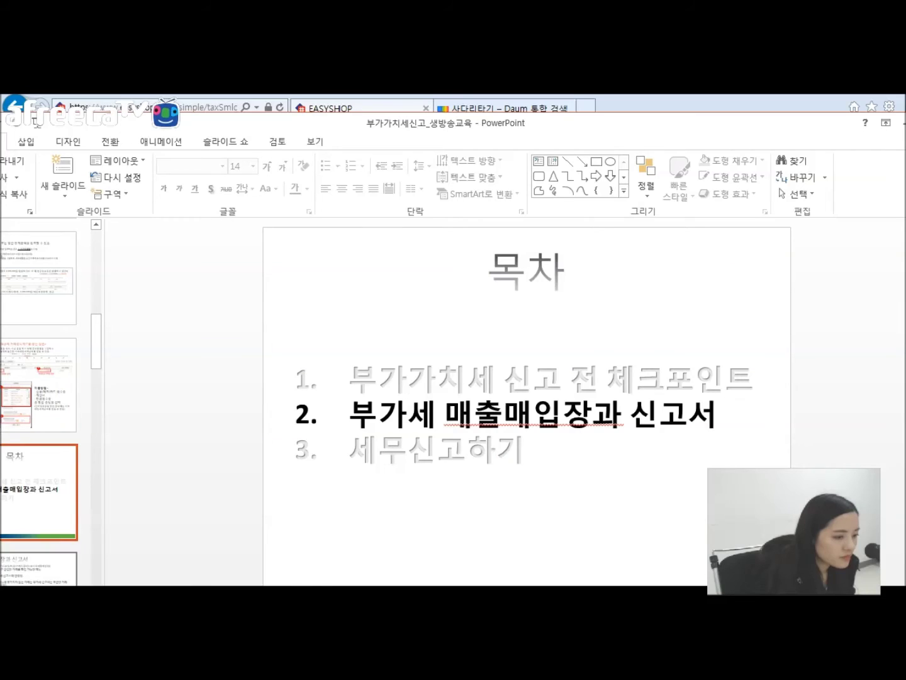
{"action": "left_click", "coordinate": [8, 573]}
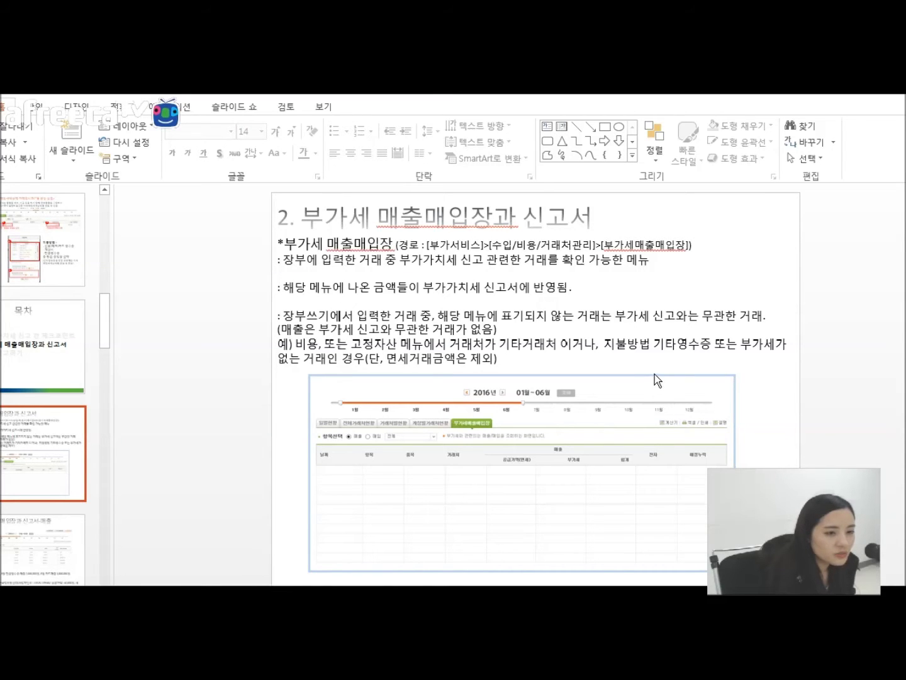
{"action": "left_click_drag", "start_coordinate": [403, 95], "coordinate": [0, 484]}
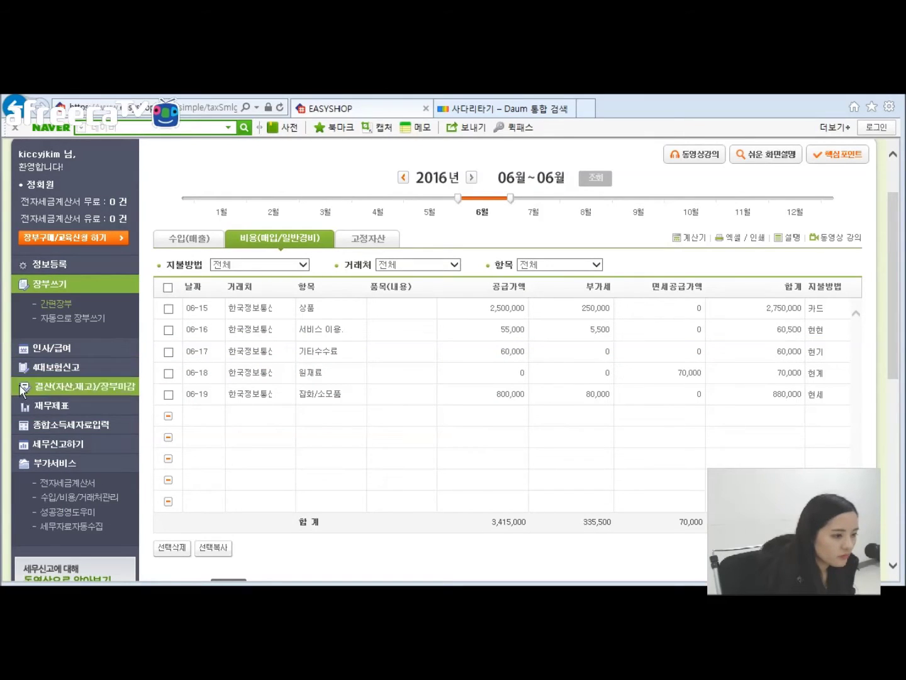
{"action": "left_click", "coordinate": [99, 499]}
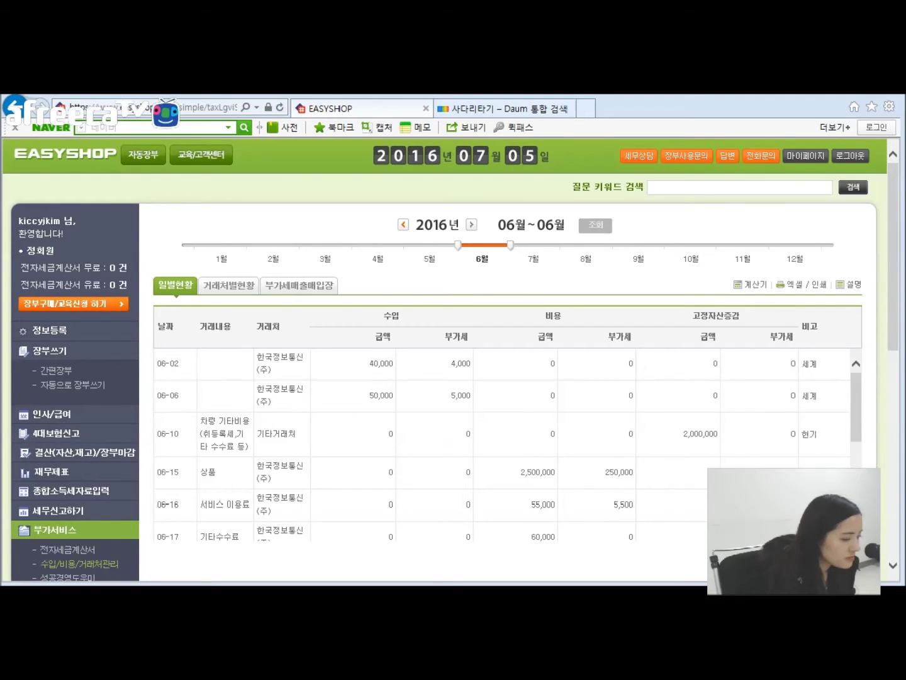
Step: Load the 부가세매출매입장 for January–June 2016, showing 5,544,543 supply and 554,457 VAT
{"action": "left_click", "coordinate": [314, 287]}
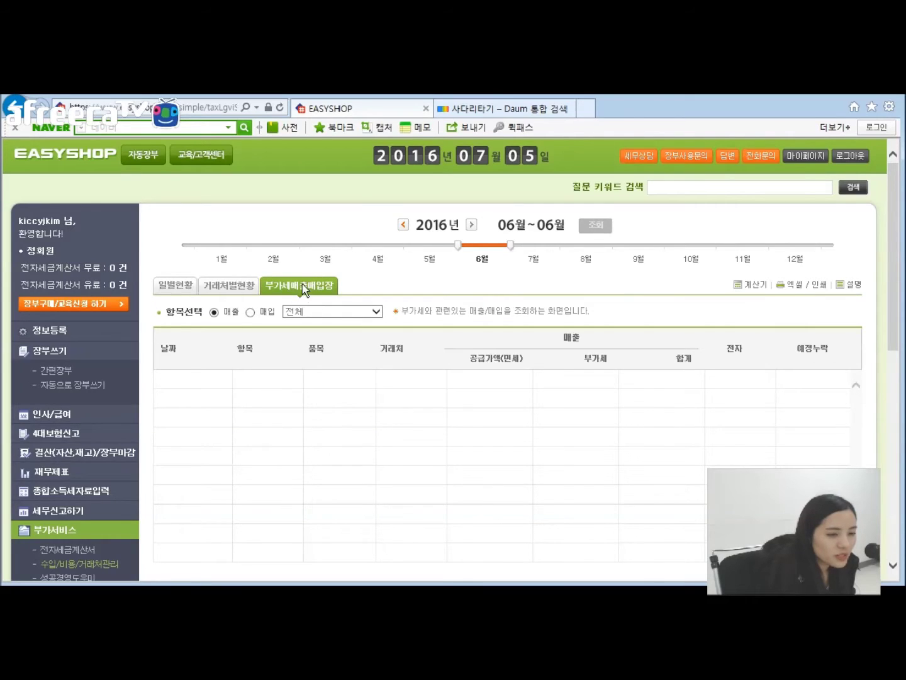
{"action": "scroll", "coordinate": [445, 295], "scroll_direction": "down", "scroll_amount": 2}
{"action": "left_click_drag", "start_coordinate": [459, 179], "coordinate": [391, 185]}
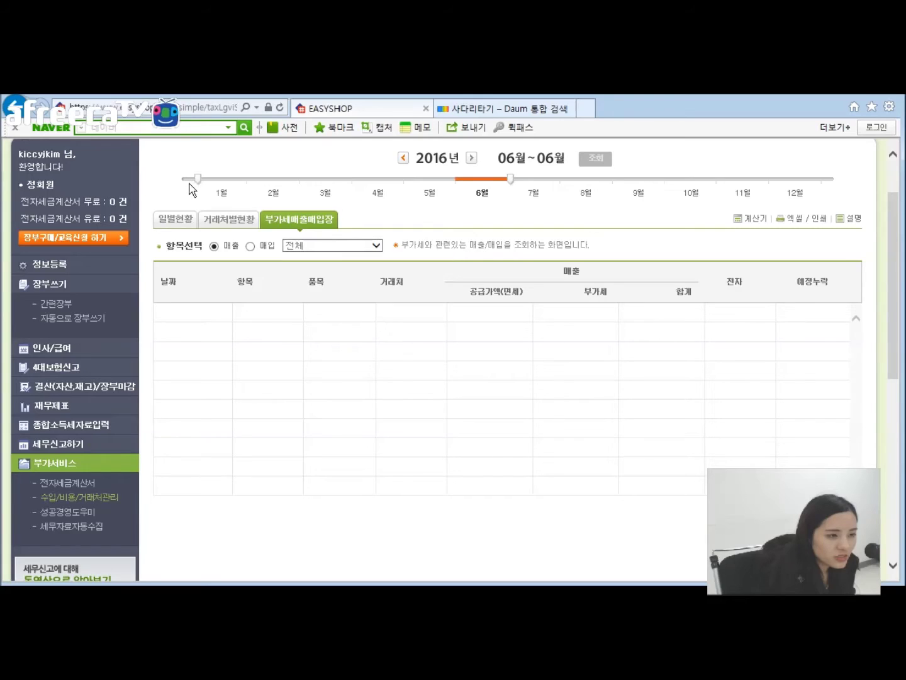
{"action": "left_click_drag", "start_coordinate": [189, 184], "coordinate": [191, 183]}
{"action": "left_click", "coordinate": [593, 161]}
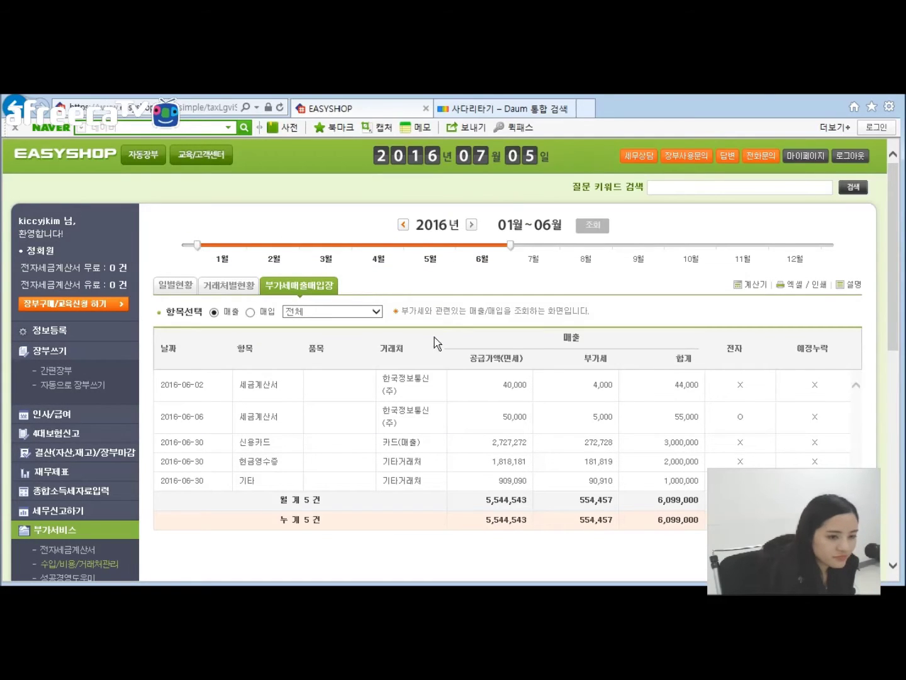
Step: Scroll through the five June sales totalling 6,099,000, then return to PowerPoint
{"action": "scroll", "coordinate": [463, 278], "scroll_direction": "down", "scroll_amount": 1}
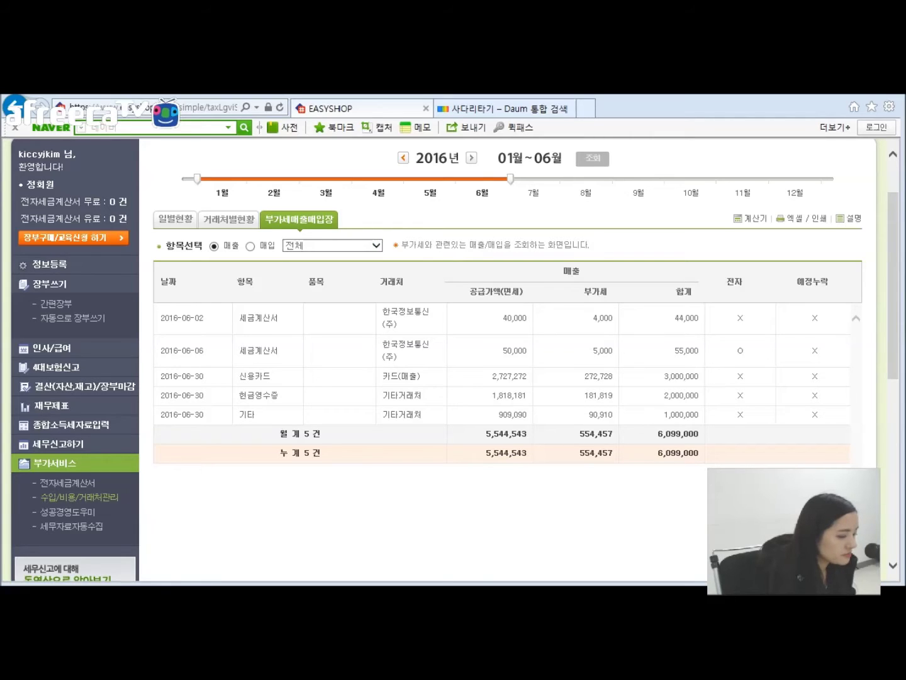
{"action": "key", "text": "alt+Tab"}
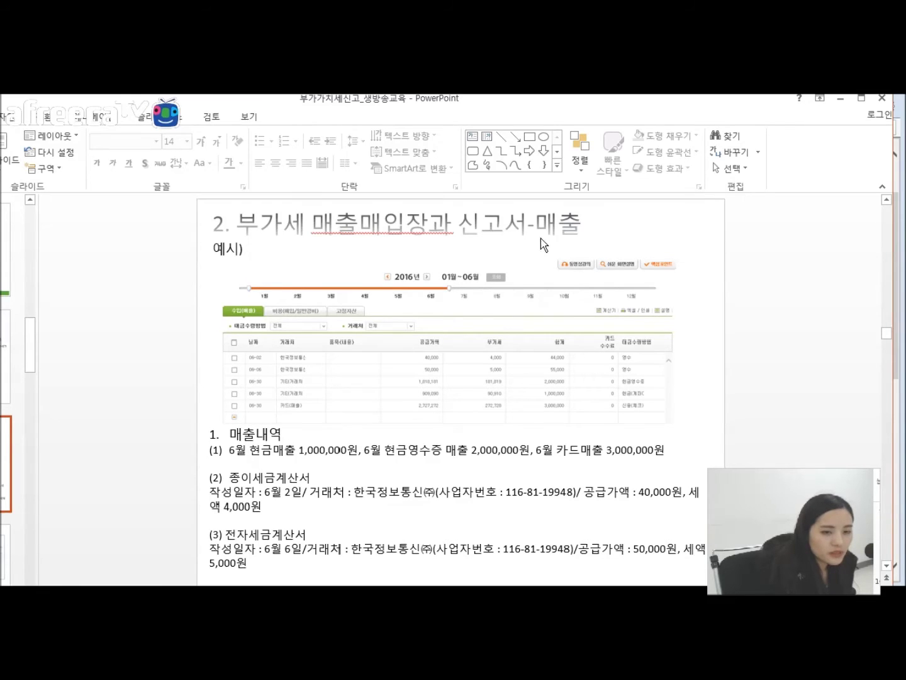
Step: Advance to the next sales-ledger slide, whose seven numbered notes explain the ledger columns and totals
{"action": "left_click", "coordinate": [272, 506]}
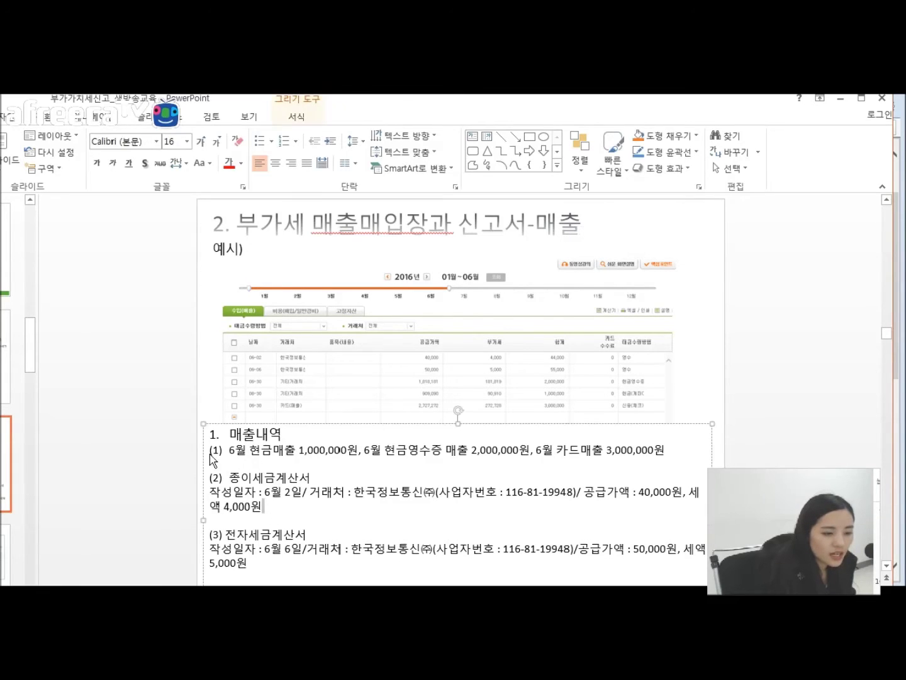
{"action": "left_click", "coordinate": [175, 456]}
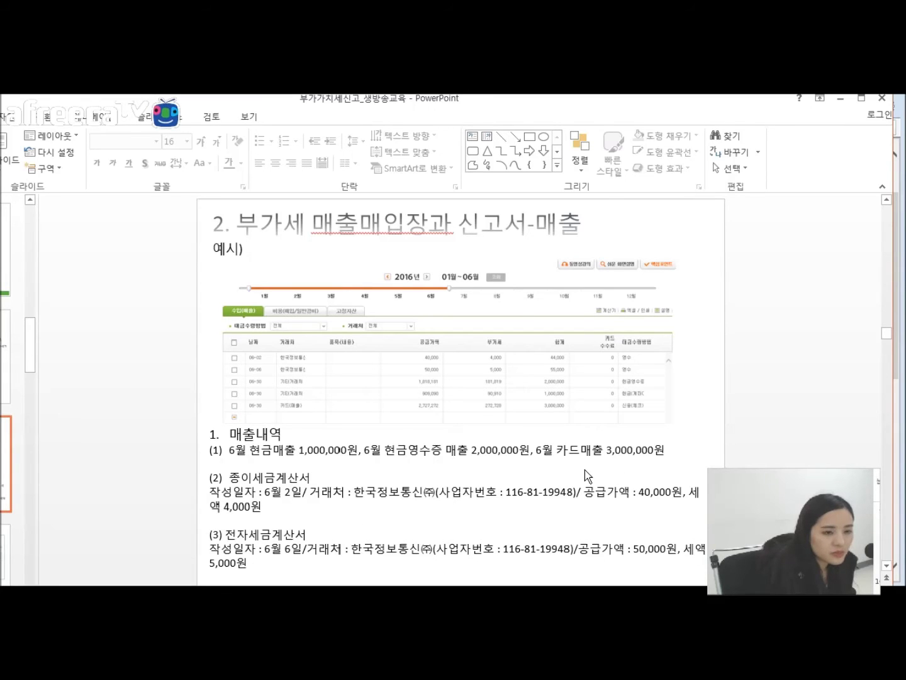
{"action": "left_click_drag", "start_coordinate": [487, 106], "coordinate": [532, 100]}
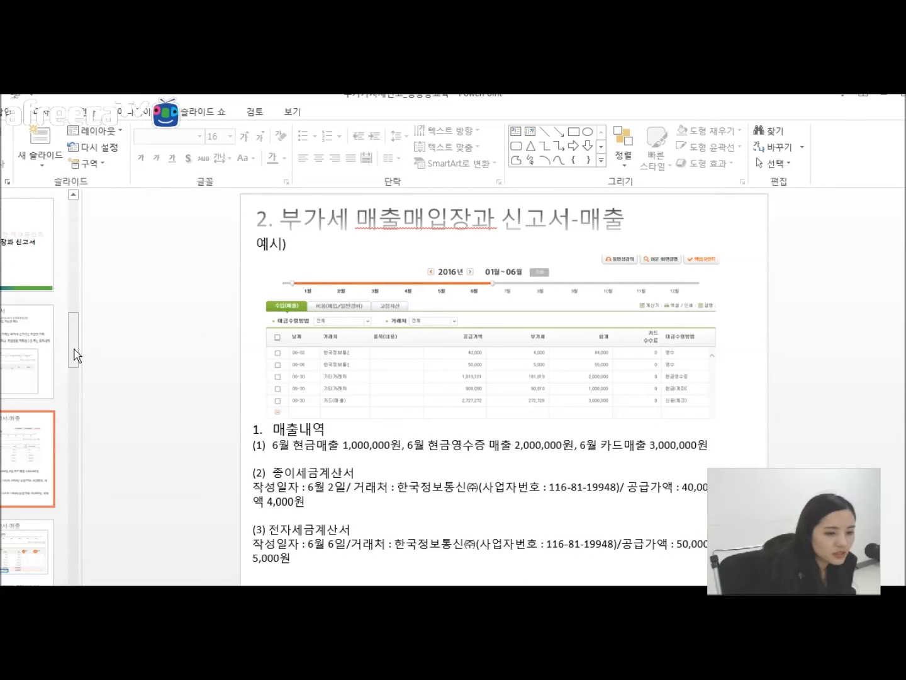
{"action": "scroll", "coordinate": [75, 349], "scroll_direction": "down", "scroll_amount": 2}
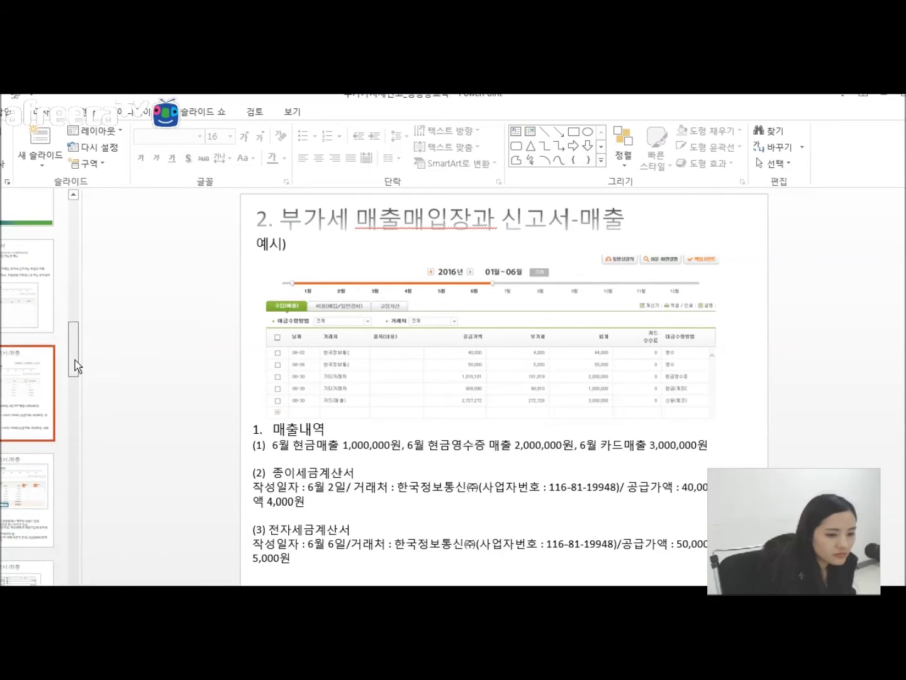
{"action": "left_click", "coordinate": [31, 472]}
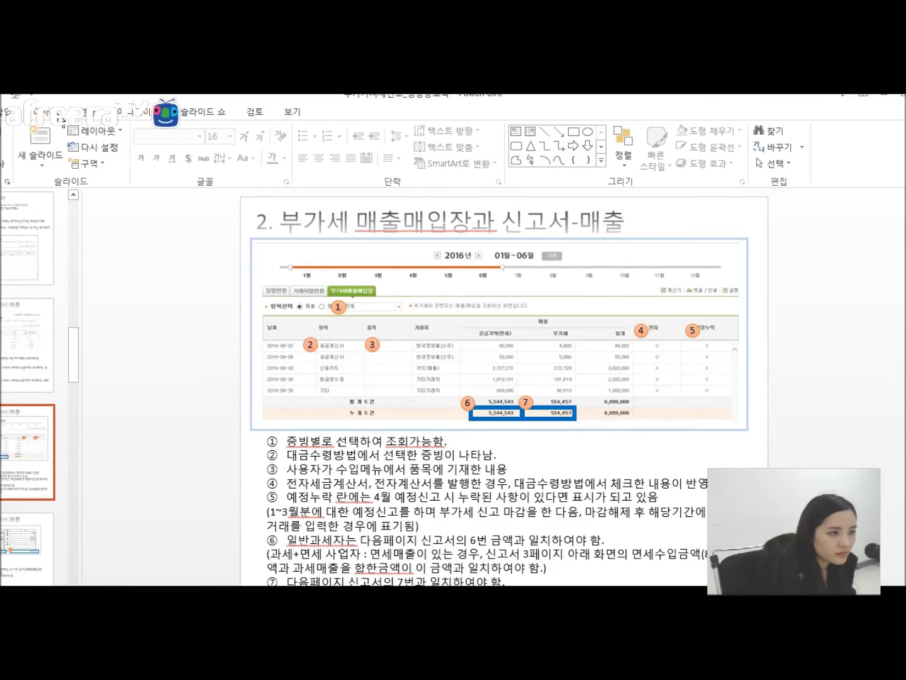
Step: Run the slide show from the current slide, end it, and move PowerPoint aside to reveal EasyShop
{"action": "left_click", "coordinate": [203, 112]}
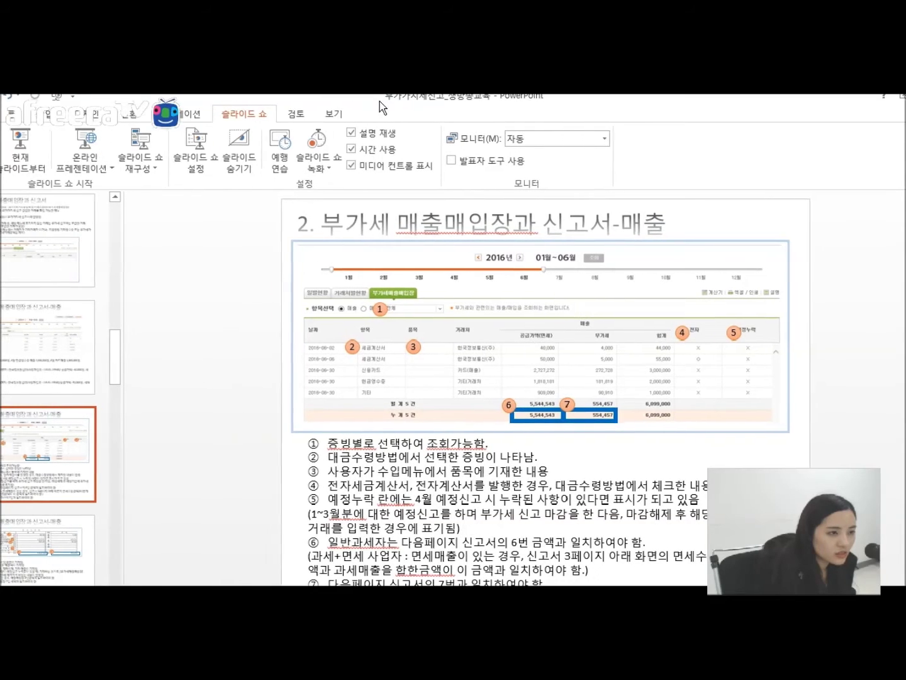
{"action": "left_click", "coordinate": [22, 160]}
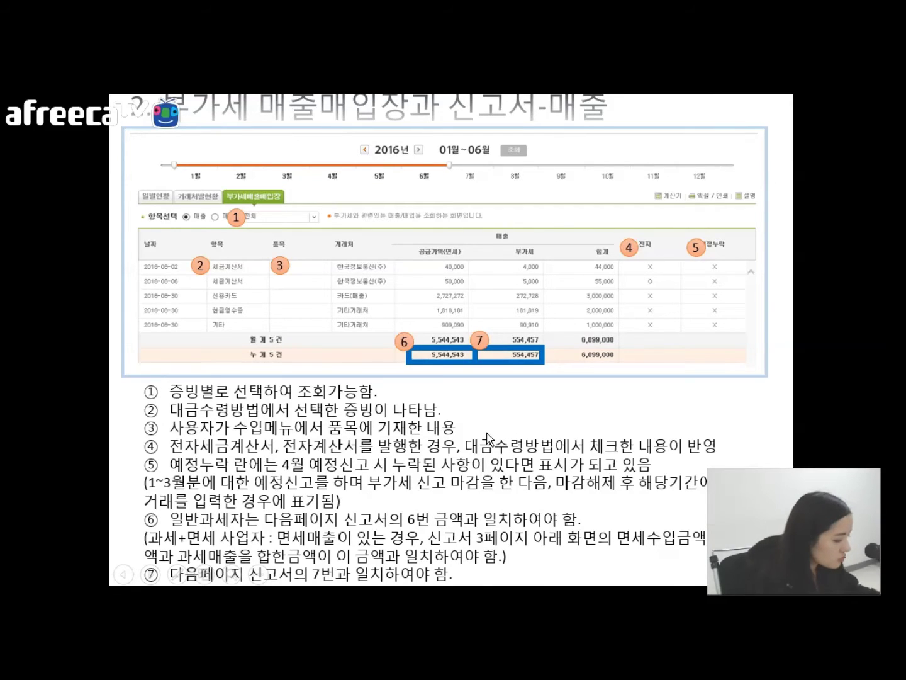
{"action": "key", "text": "Escape"}
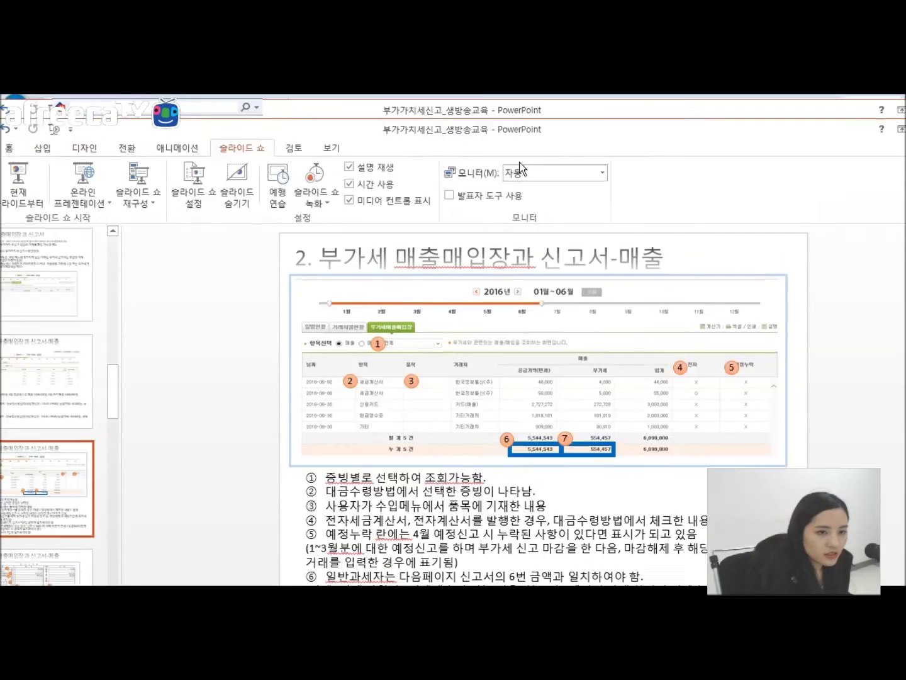
{"action": "left_click_drag", "start_coordinate": [522, 168], "coordinate": [0, 554]}
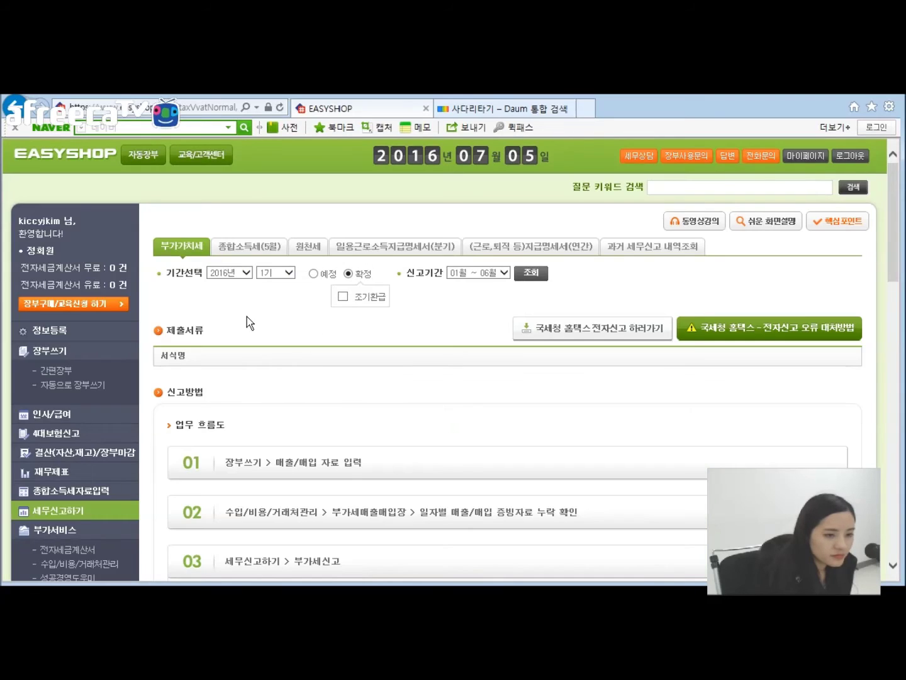
Step: Look up the January–June final forms and review the VAT return showing 5,544,543 sales
{"action": "left_click", "coordinate": [540, 273]}
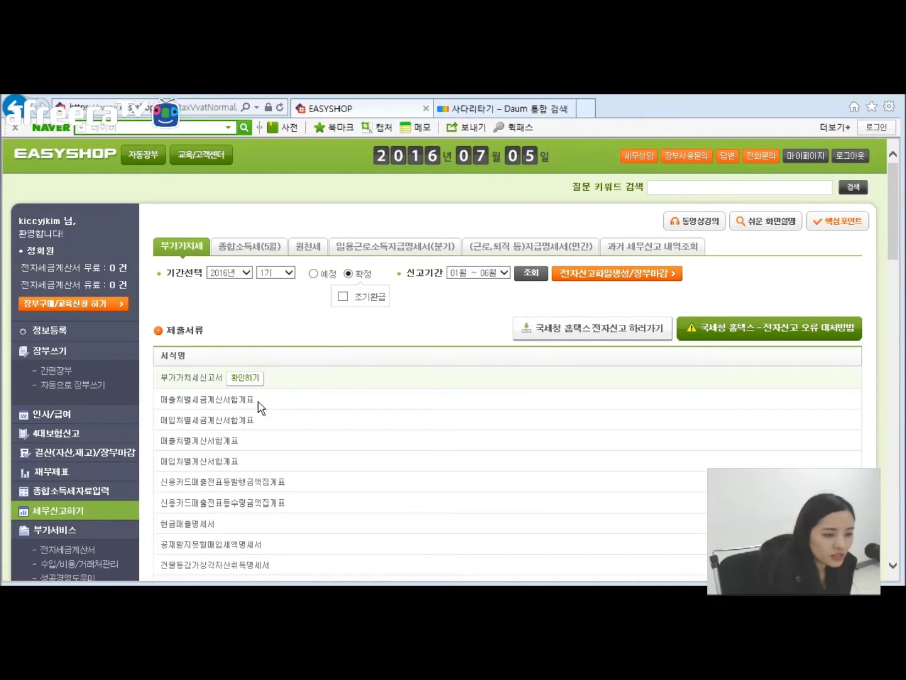
{"action": "left_click", "coordinate": [251, 378]}
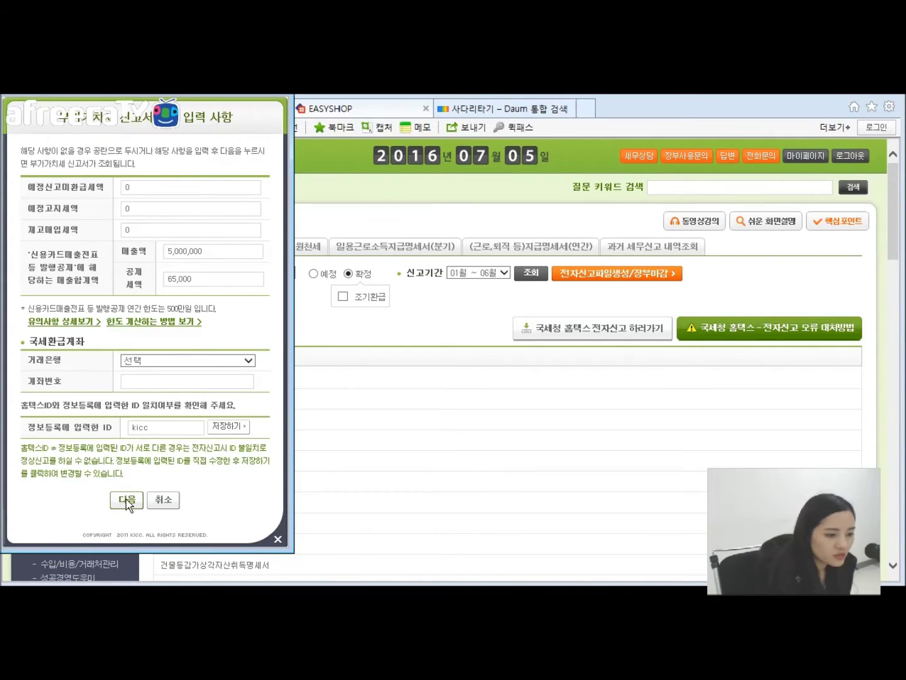
{"action": "left_click", "coordinate": [125, 503]}
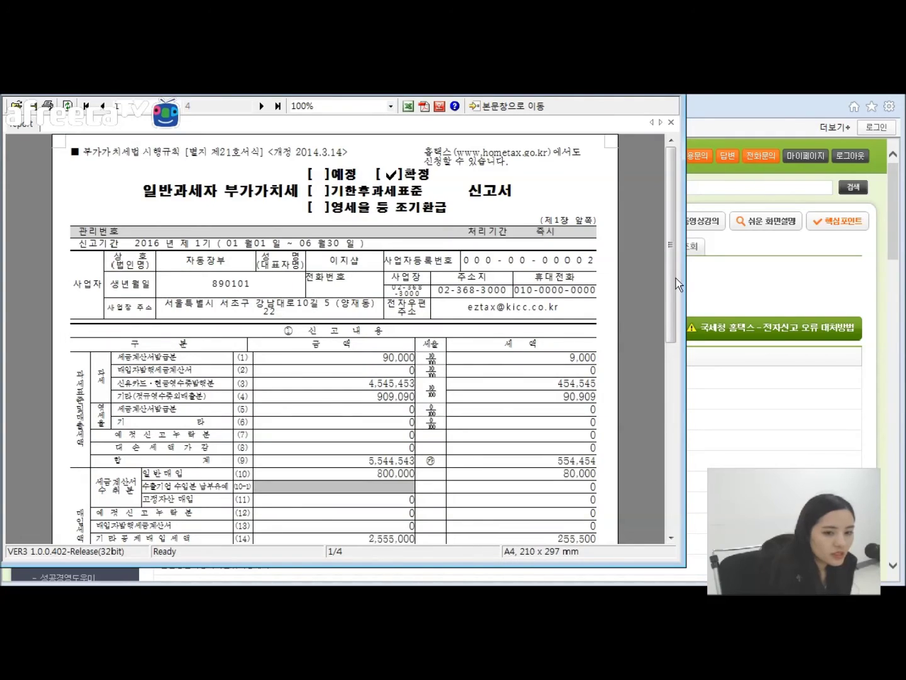
{"action": "left_click_drag", "start_coordinate": [676, 279], "coordinate": [657, 360]}
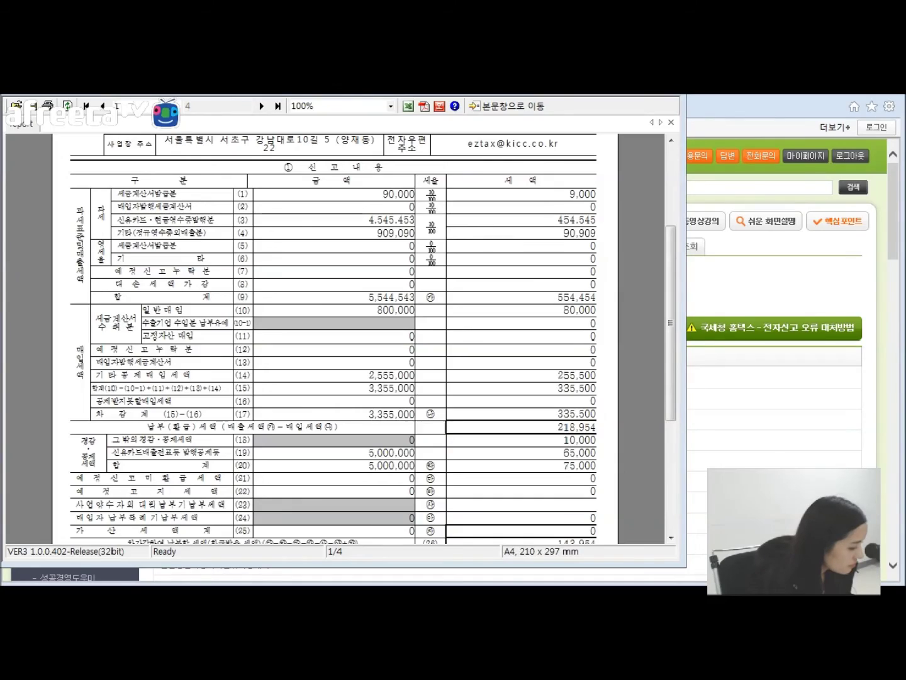
{"action": "key", "text": "alt+F4"}
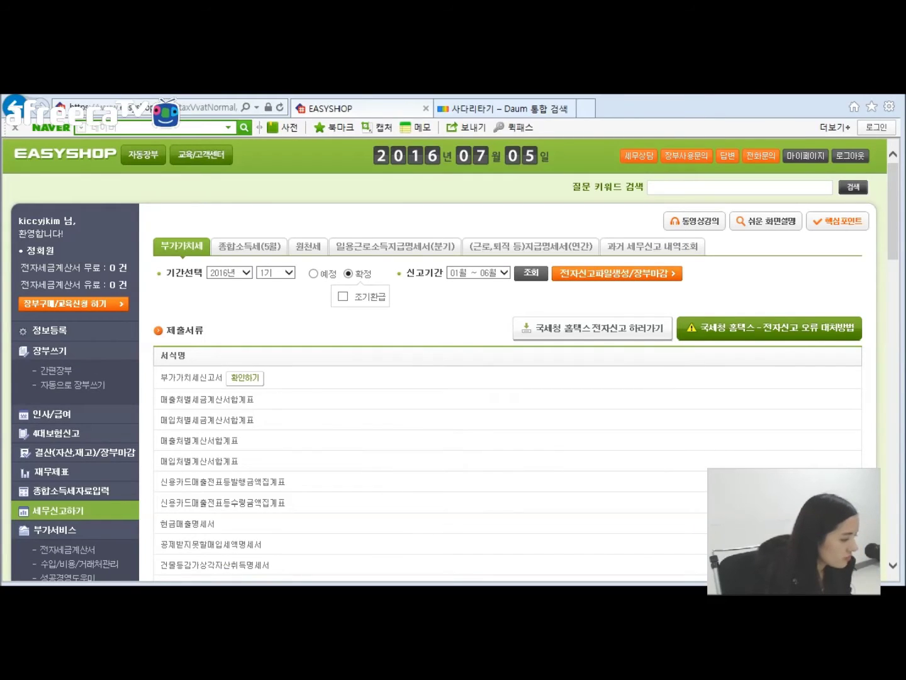
Step: Bring PowerPoint back and present slide 12 matching ledger totals 5,544,543 and 554,457 to return items
{"action": "left_click_drag", "start_coordinate": [497, 586], "coordinate": [508, 68]}
{"action": "left_click", "coordinate": [76, 138]}
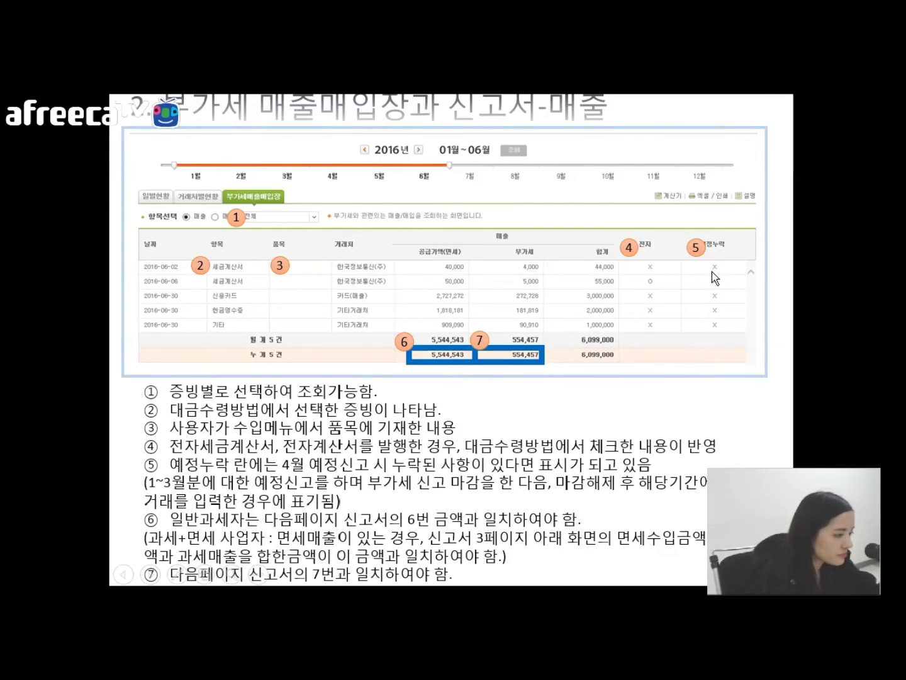
Step: Exit the slide show and return to EasyShop's January–June VAT filing page
{"action": "key", "text": "Escape"}
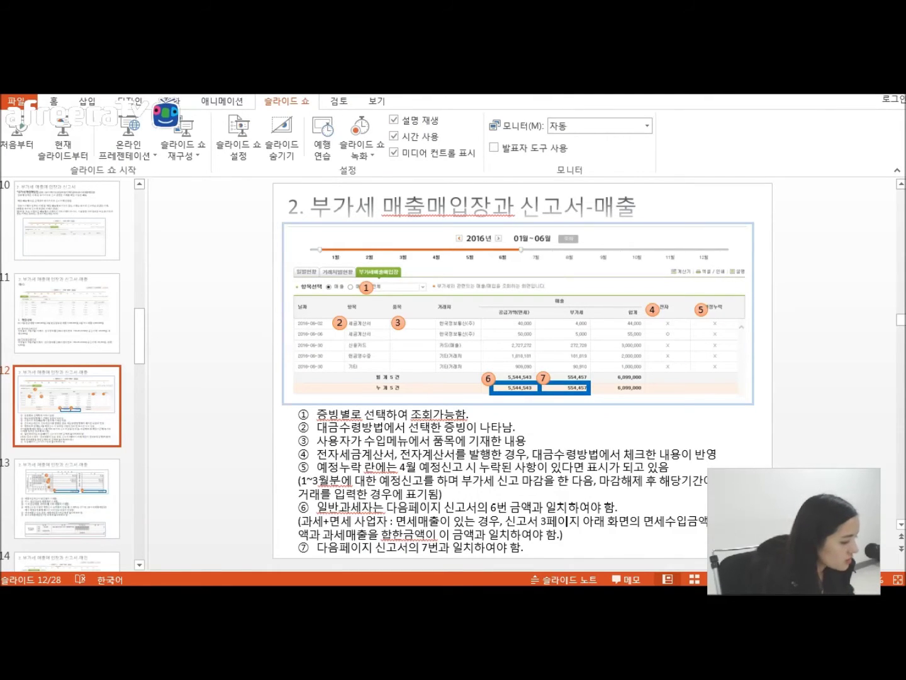
{"action": "key", "text": "alt+Tab"}
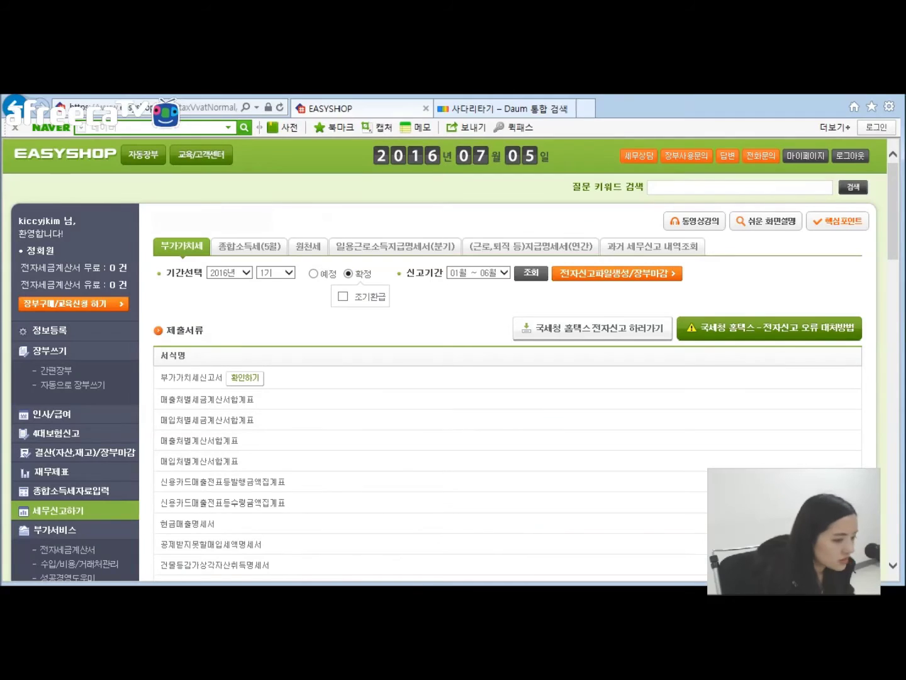
Step: Switch to the January–March preliminary return and preview its VAT return, showing zero sales
{"action": "left_click", "coordinate": [313, 275]}
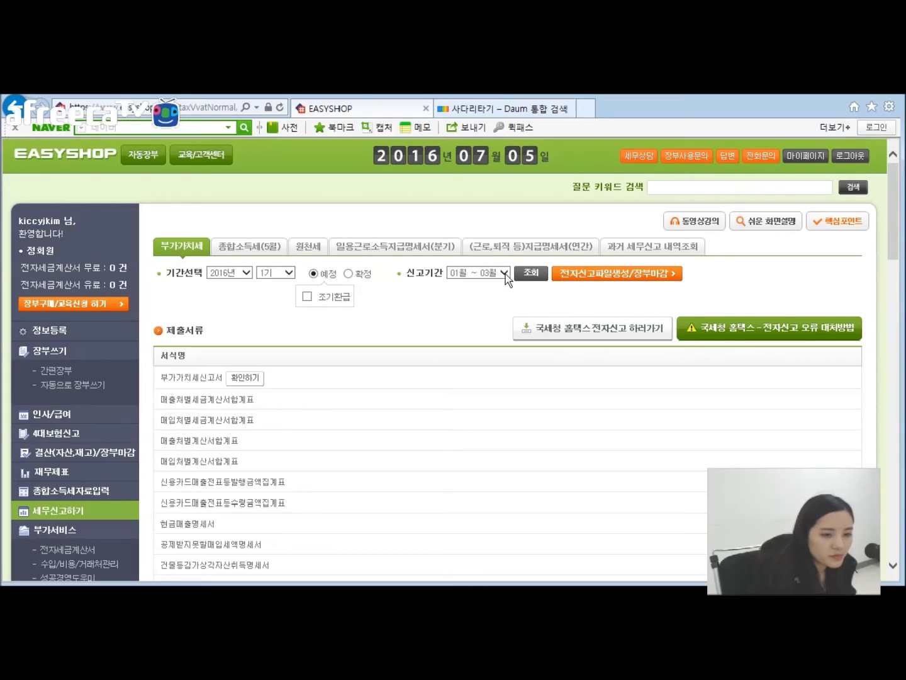
{"action": "left_click", "coordinate": [546, 275]}
{"action": "scroll", "coordinate": [427, 322], "scroll_direction": "down", "scroll_amount": 2}
{"action": "scroll", "coordinate": [318, 308], "scroll_direction": "up", "scroll_amount": 1}
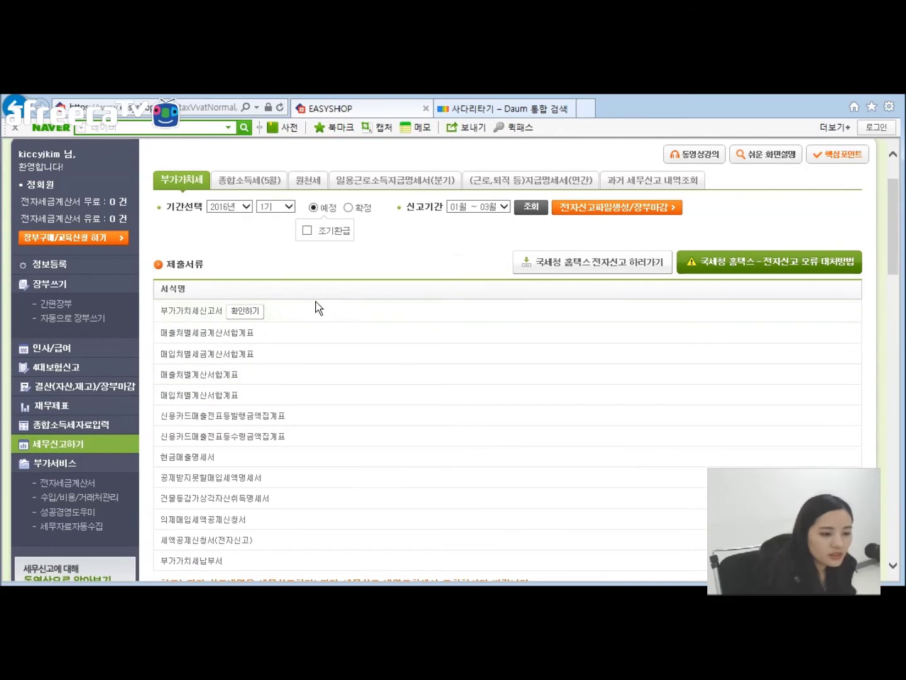
{"action": "left_click", "coordinate": [245, 312]}
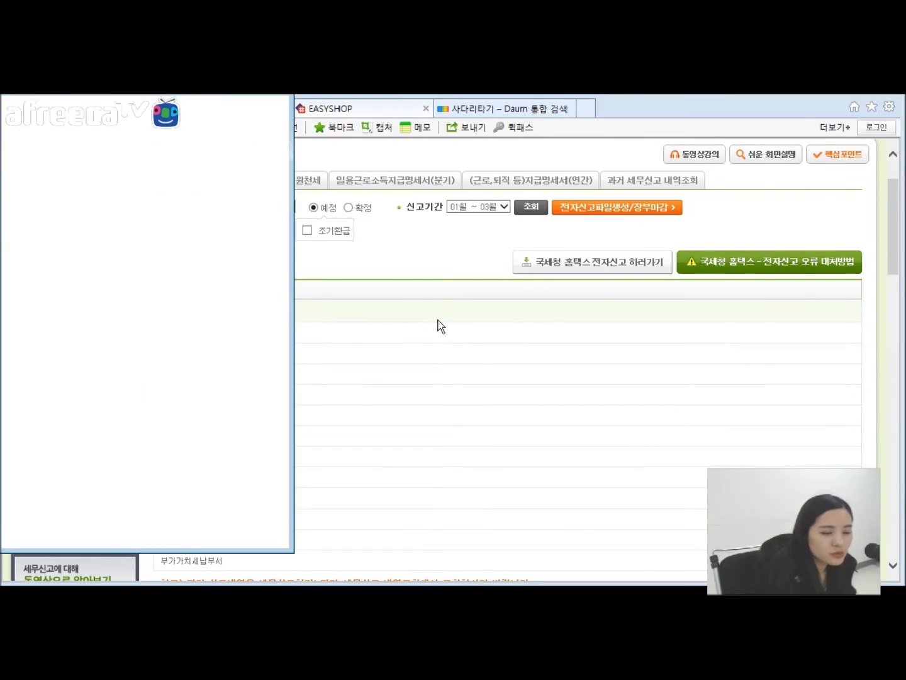
{"action": "left_click", "coordinate": [131, 499]}
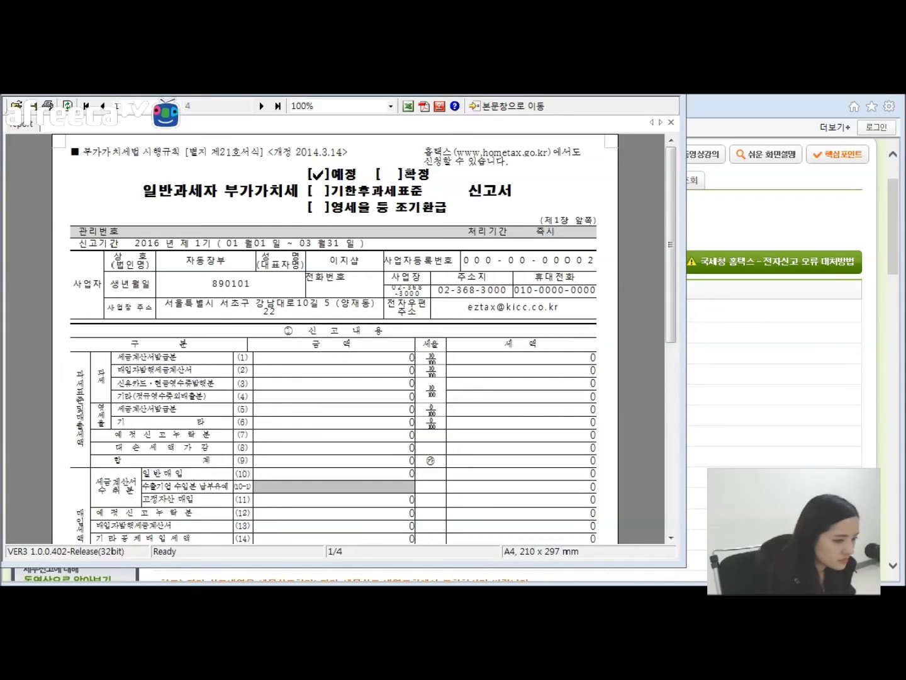
{"action": "key", "text": "alt+F4"}
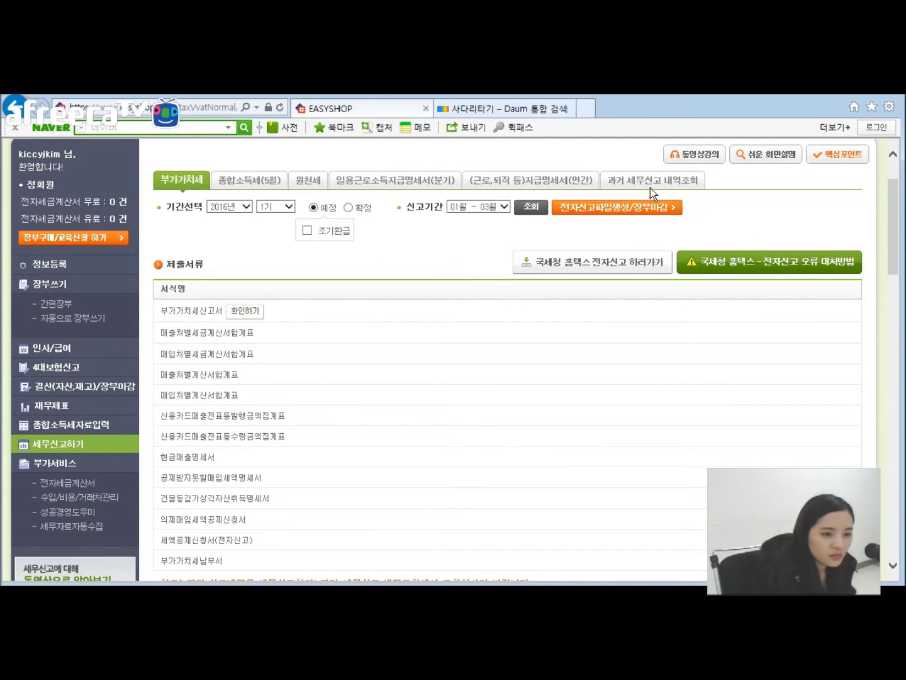
Step: Generate the password-encrypted Q1 e-filing file 20160705.101, then release the resulting ledger closing
{"action": "left_click", "coordinate": [624, 209]}
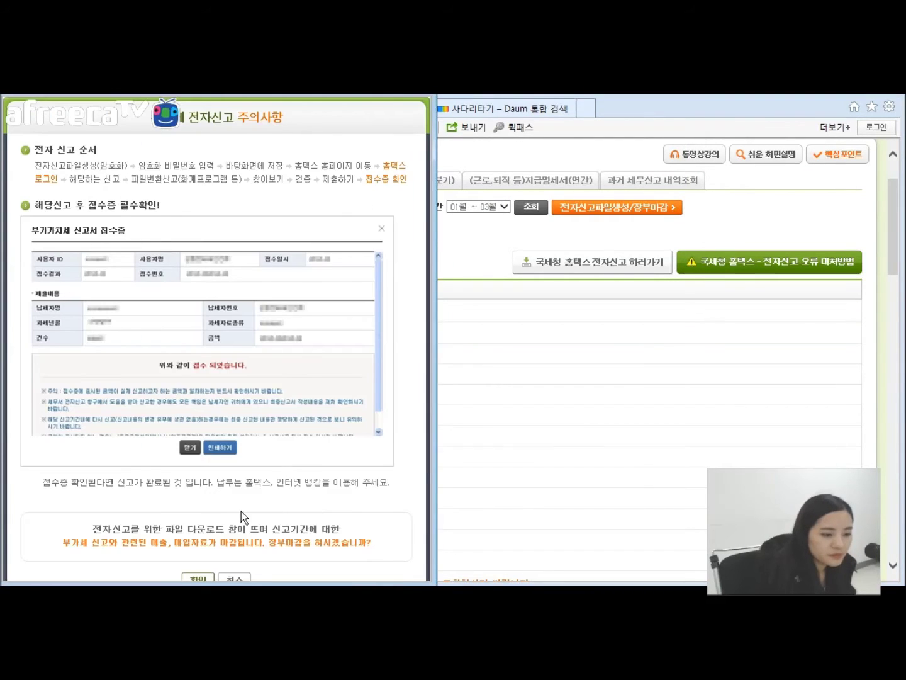
{"action": "left_click", "coordinate": [207, 579]}
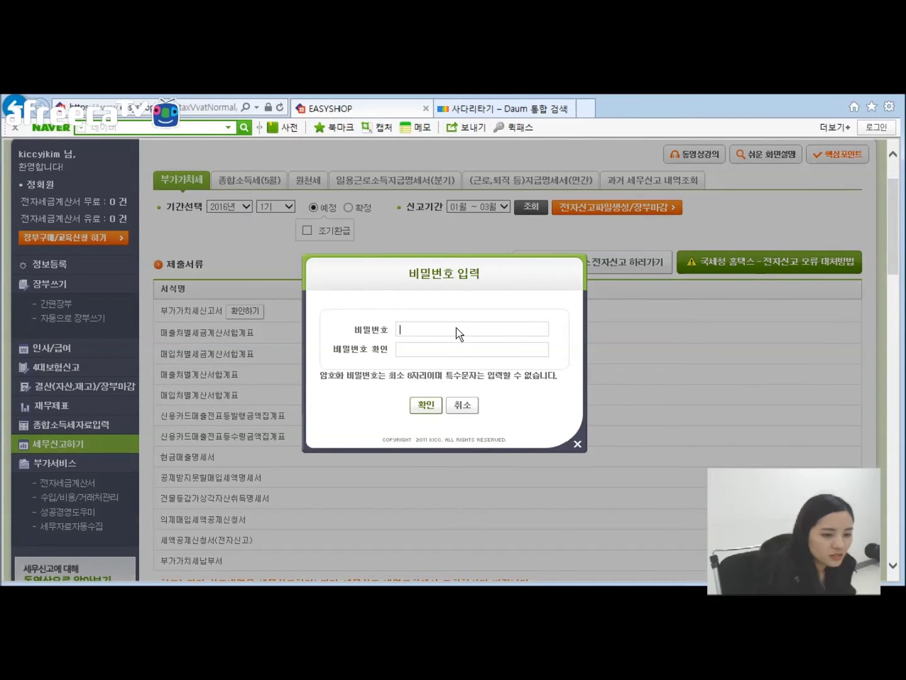
{"action": "type", "text": "******"}
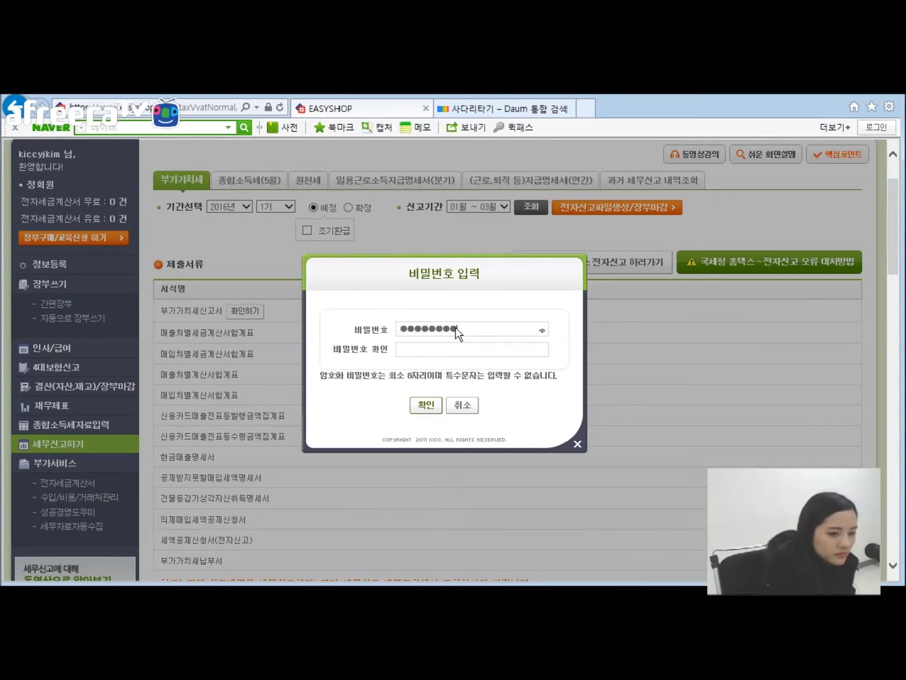
{"action": "key", "text": "BackSpace"}
{"action": "key", "text": "BackSpace"}
{"action": "key", "text": "BackSpace"}
{"action": "key", "text": "BackSpace"}
{"action": "key", "text": "BackSpace"}
{"action": "key", "text": "BackSpace"}
{"action": "key", "text": "BackSpace"}
{"action": "key", "text": "BackSpace"}
{"action": "key", "text": "BackSpace"}
{"action": "type", "text": "****"}
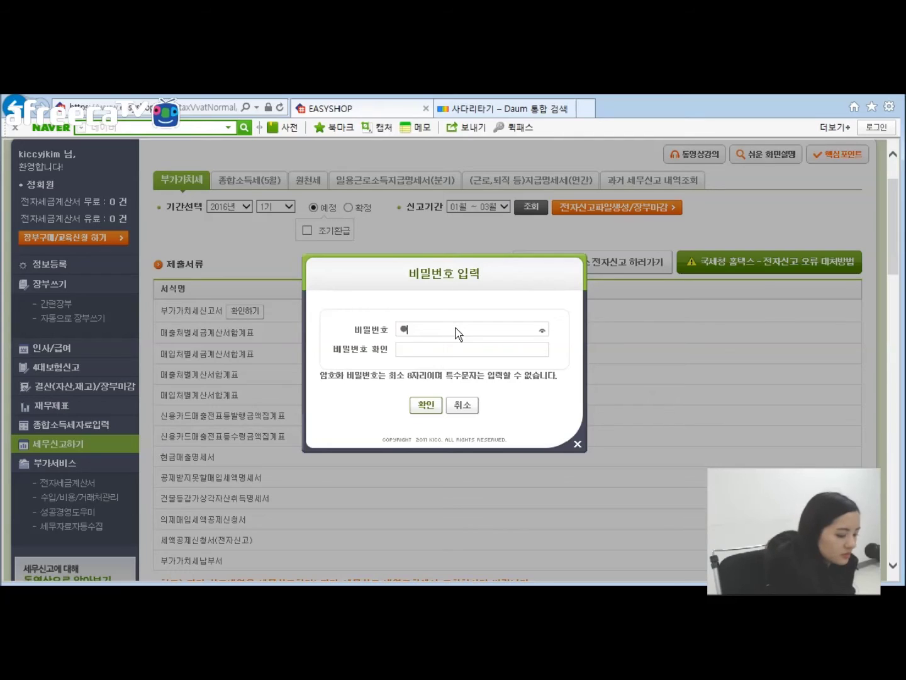
{"action": "left_click", "coordinate": [412, 355]}
{"action": "type", "text": "********"}
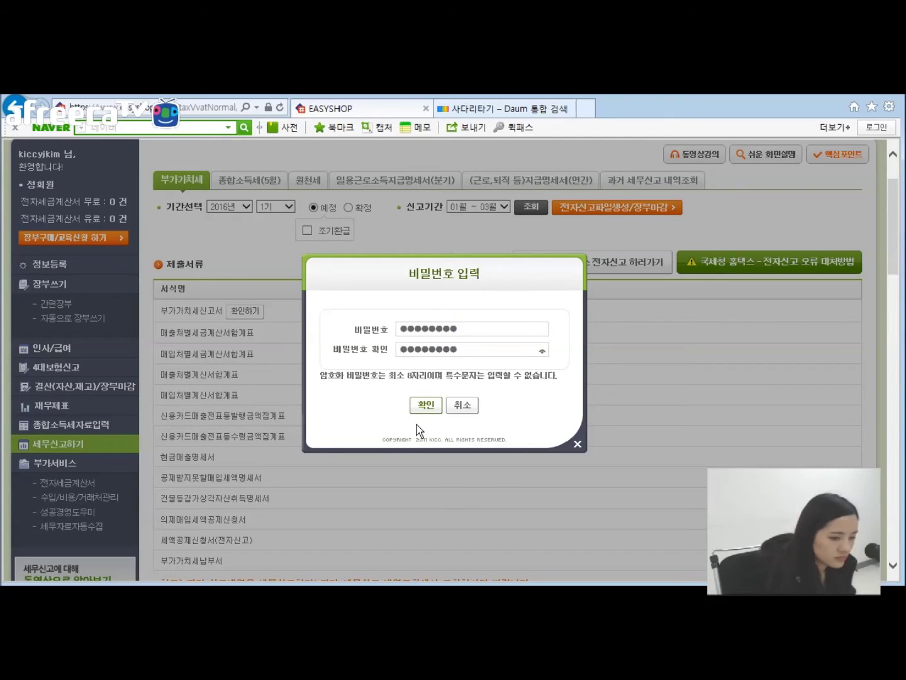
{"action": "left_click", "coordinate": [425, 404]}
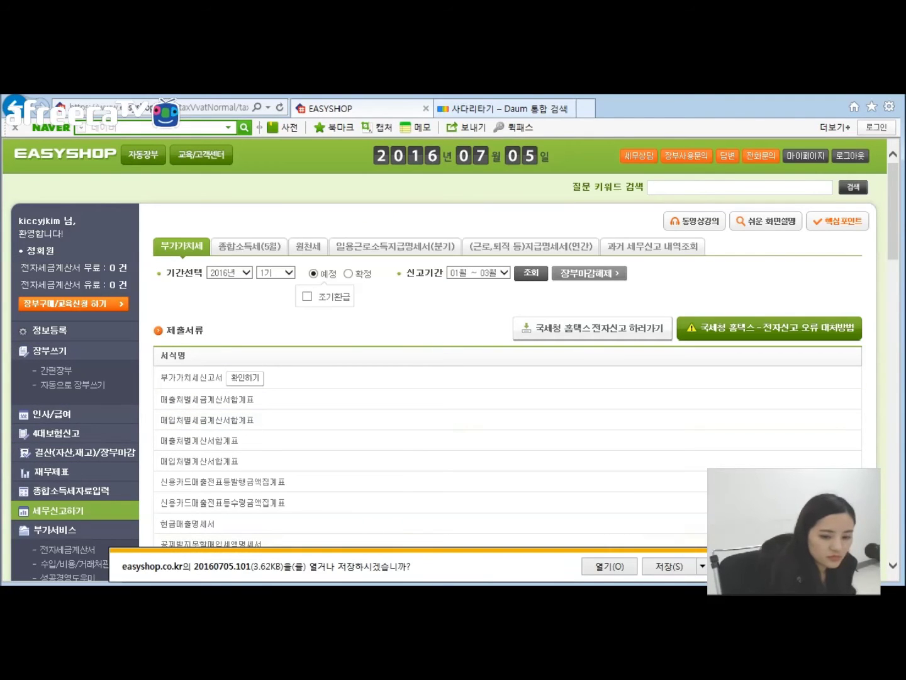
{"action": "left_click", "coordinate": [744, 566]}
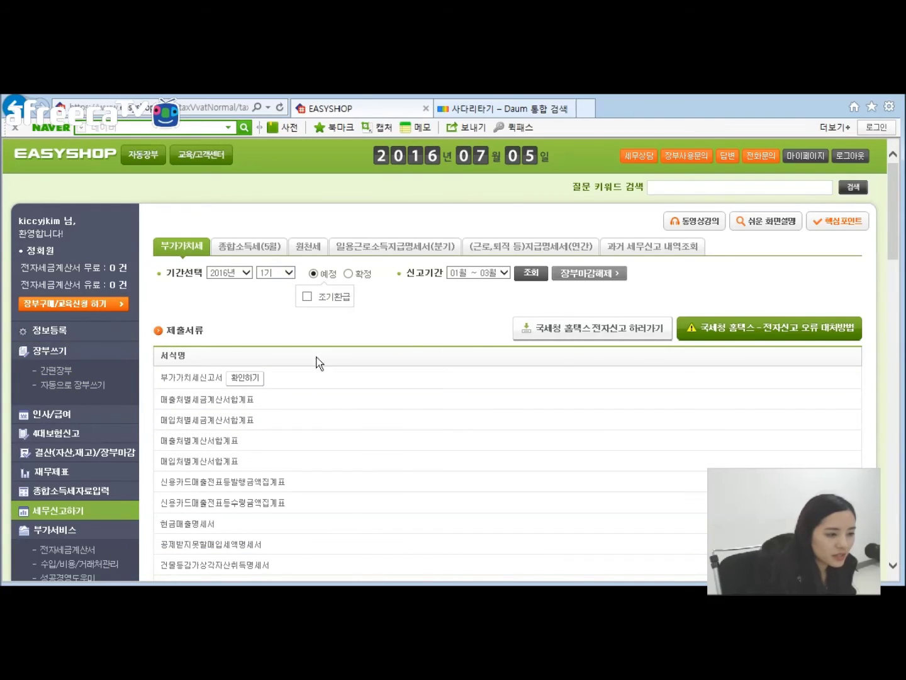
{"action": "left_click", "coordinate": [578, 275]}
{"action": "left_click", "coordinate": [452, 389]}
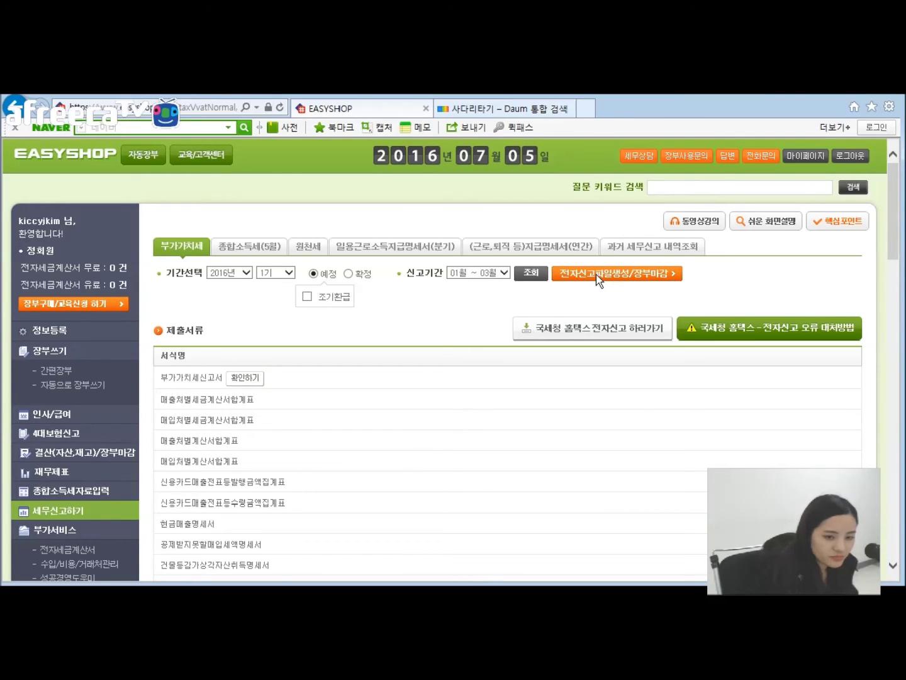
Step: After the check-the-return-first warning, preview the January–March VAT return before generating
{"action": "left_click", "coordinate": [580, 278]}
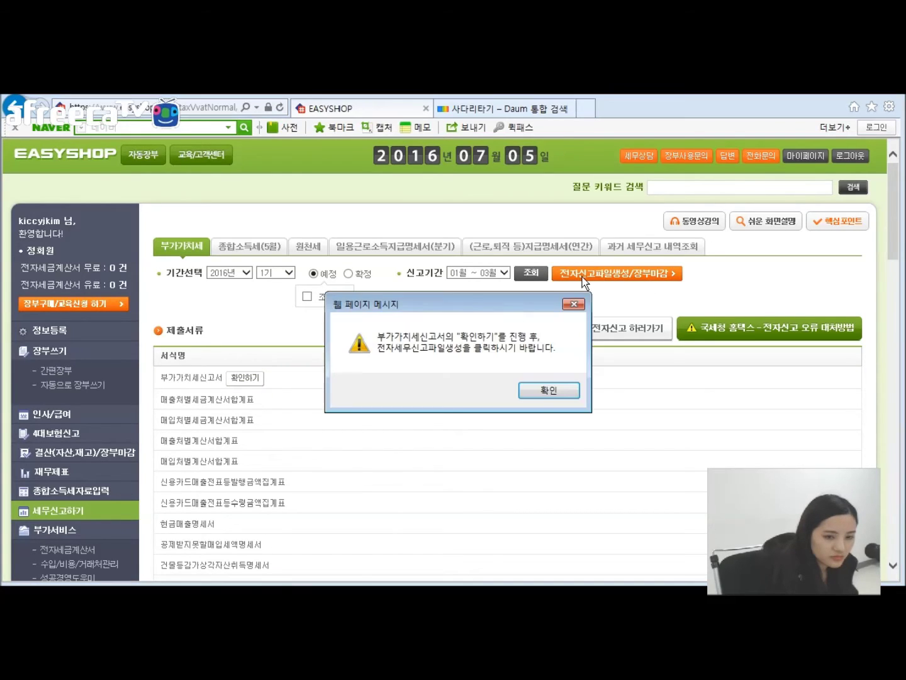
{"action": "left_click", "coordinate": [546, 390]}
{"action": "left_click", "coordinate": [257, 383]}
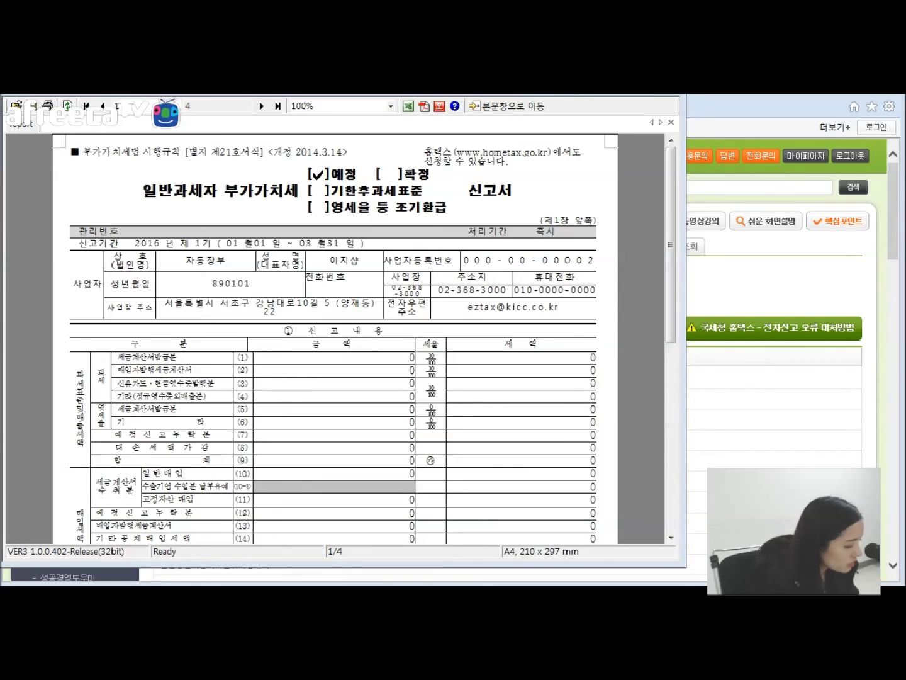
{"action": "key", "text": "alt+F4"}
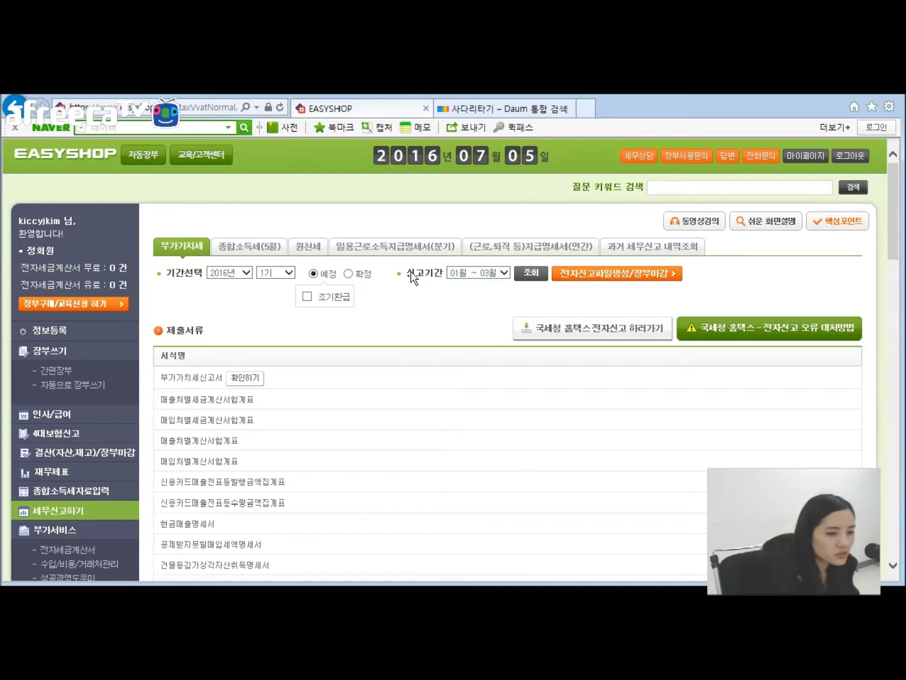
Step: Keep the 01~03 period and regenerate the encrypted e-filing file with a password, closing the books
{"action": "left_click", "coordinate": [491, 272]}
{"action": "left_click", "coordinate": [432, 309]}
{"action": "left_click", "coordinate": [588, 276]}
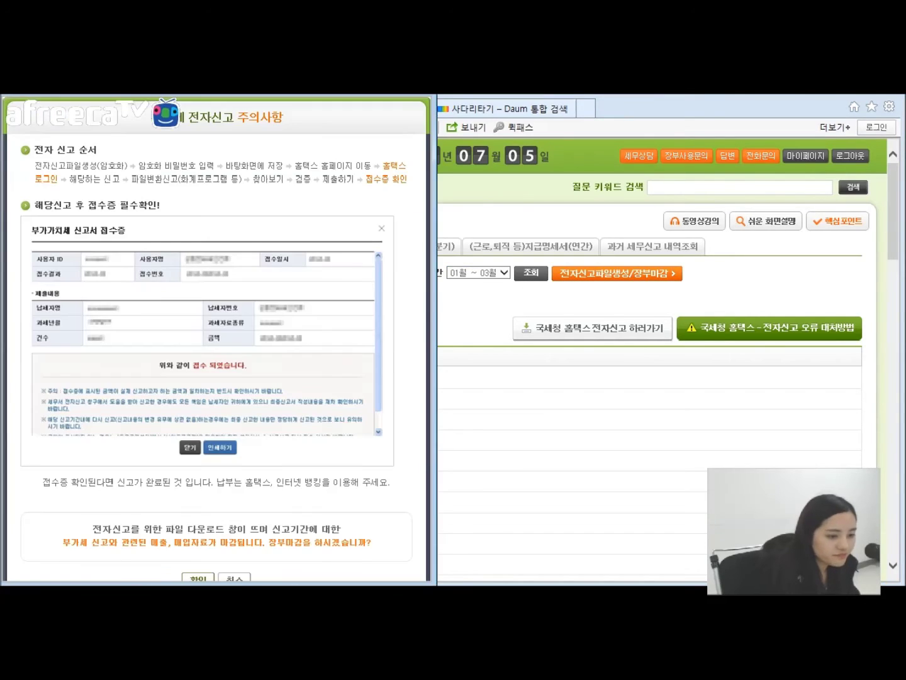
{"action": "left_click", "coordinate": [193, 581]}
{"action": "type", "text": "********"}
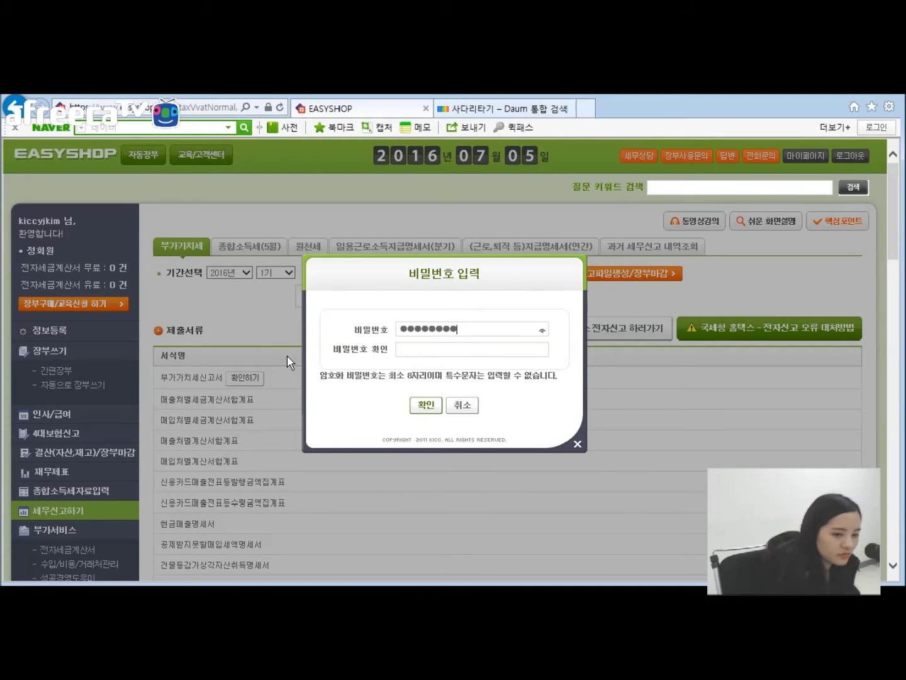
{"action": "left_click", "coordinate": [442, 353]}
{"action": "type", "text": "********"}
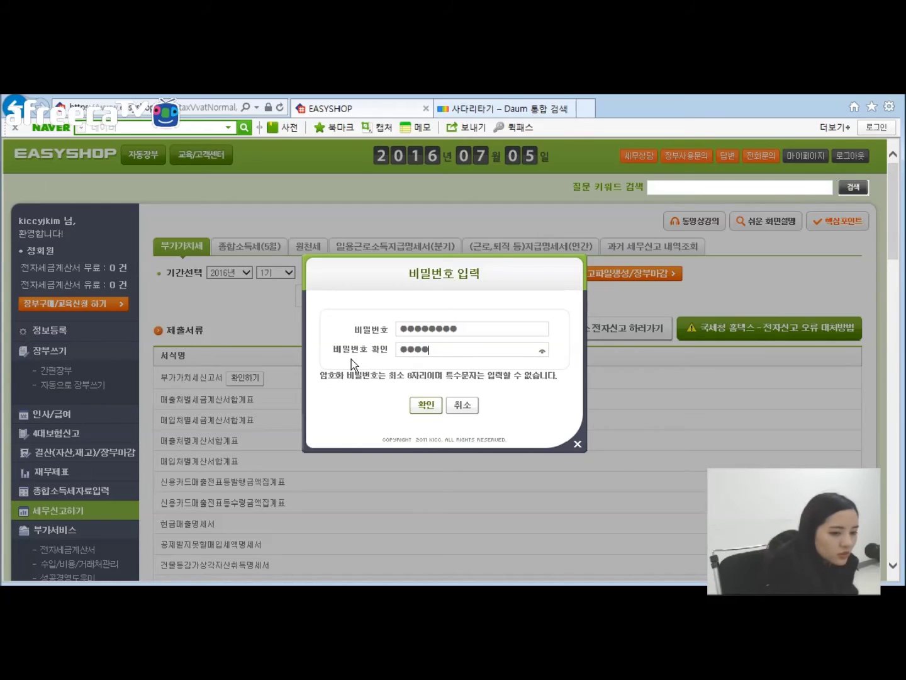
{"action": "left_click", "coordinate": [413, 409]}
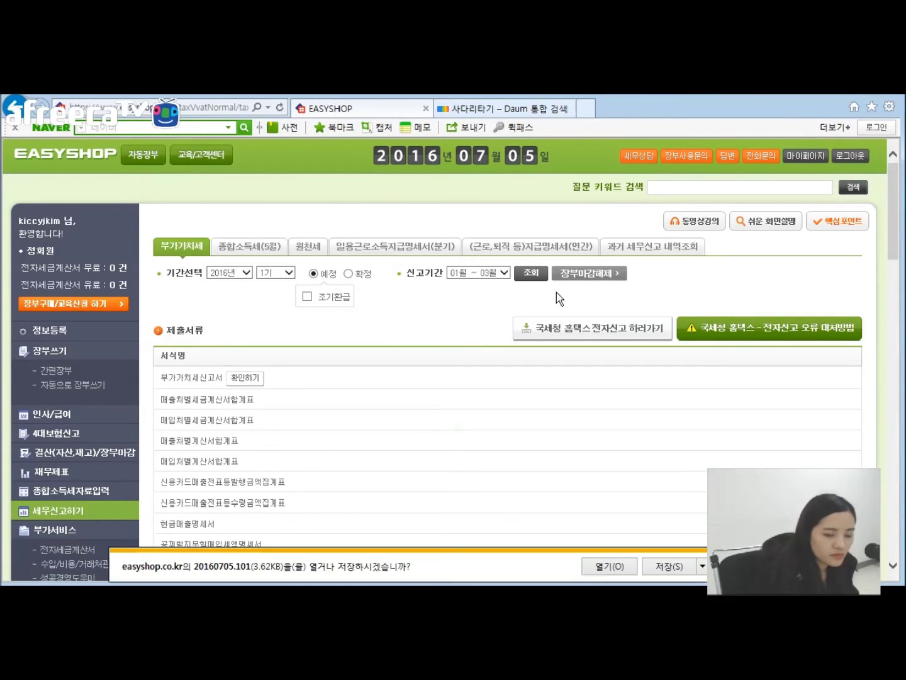
Step: Switch to the January–June final return, look it up, and preview the VAT return form
{"action": "left_click", "coordinate": [349, 274]}
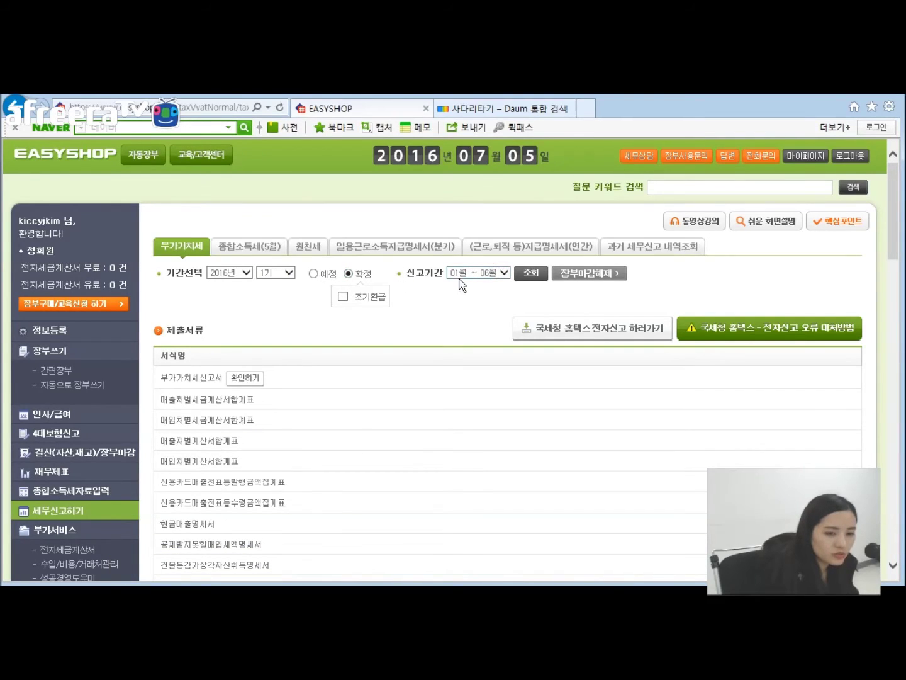
{"action": "left_click", "coordinate": [534, 276]}
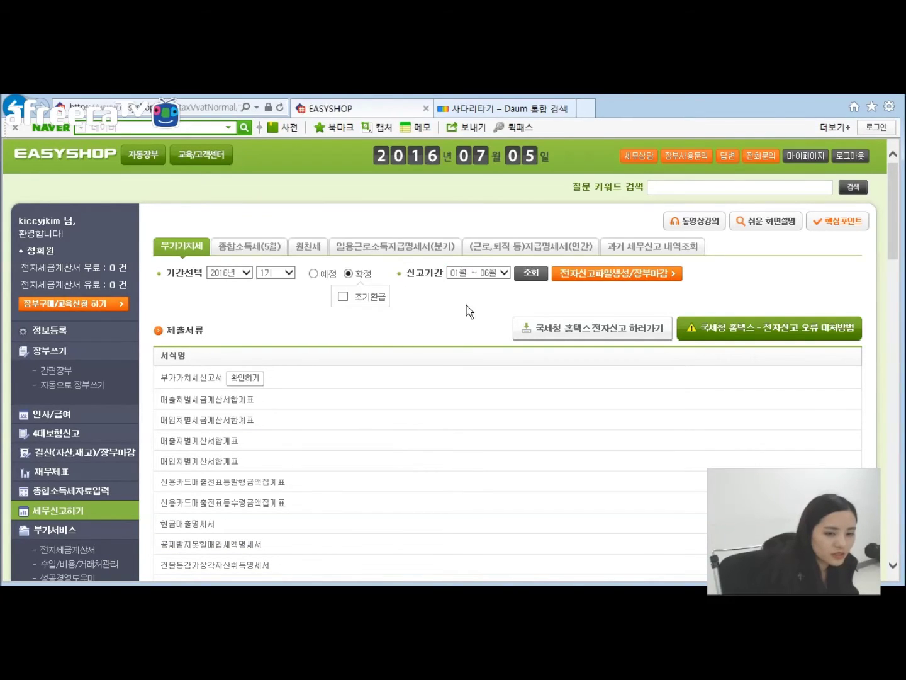
{"action": "left_click", "coordinate": [246, 380]}
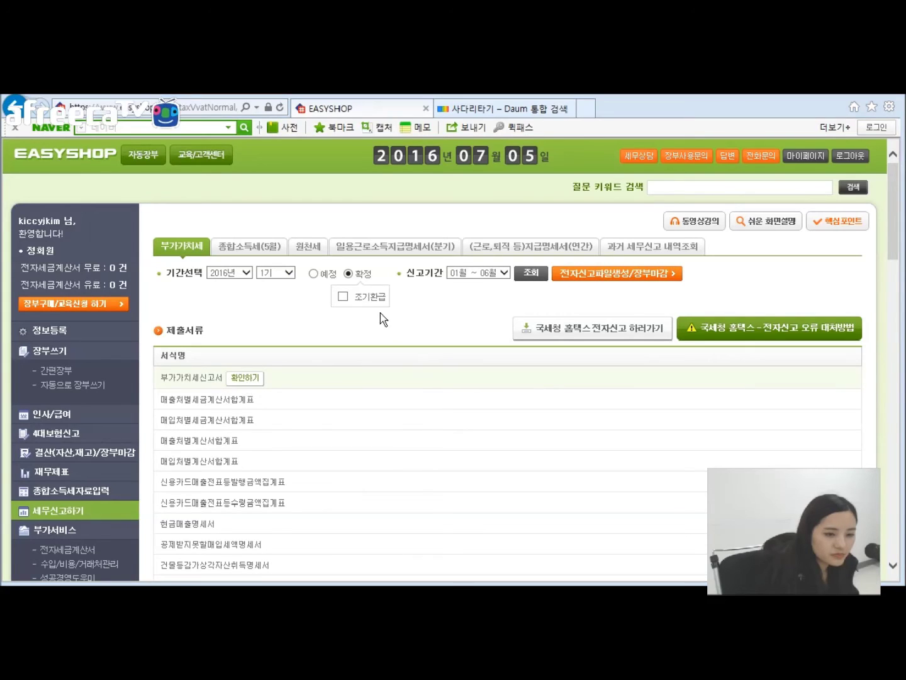
{"action": "left_click", "coordinate": [125, 501]}
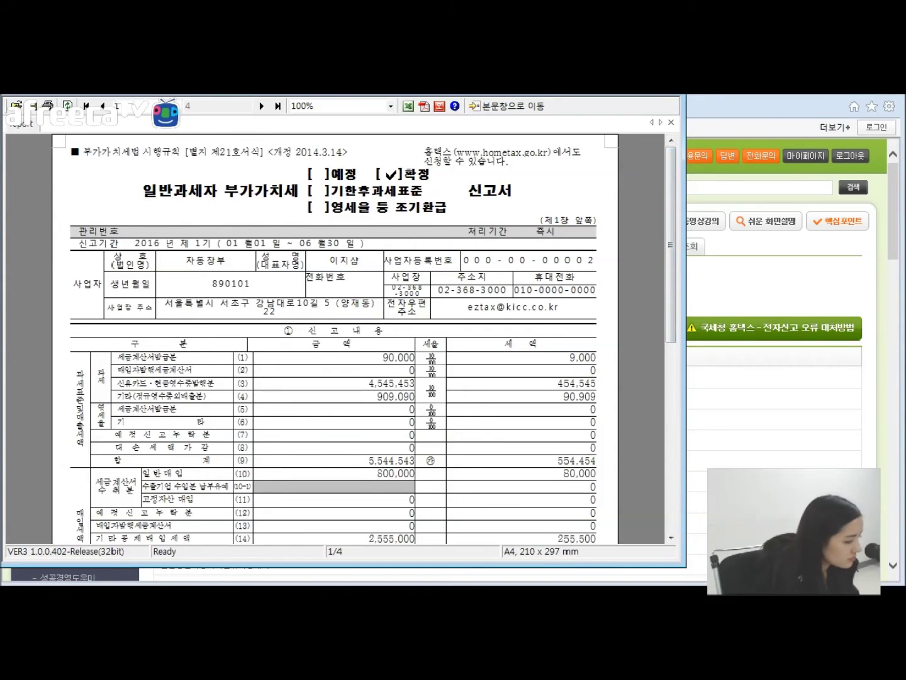
{"action": "key", "text": "alt+F4"}
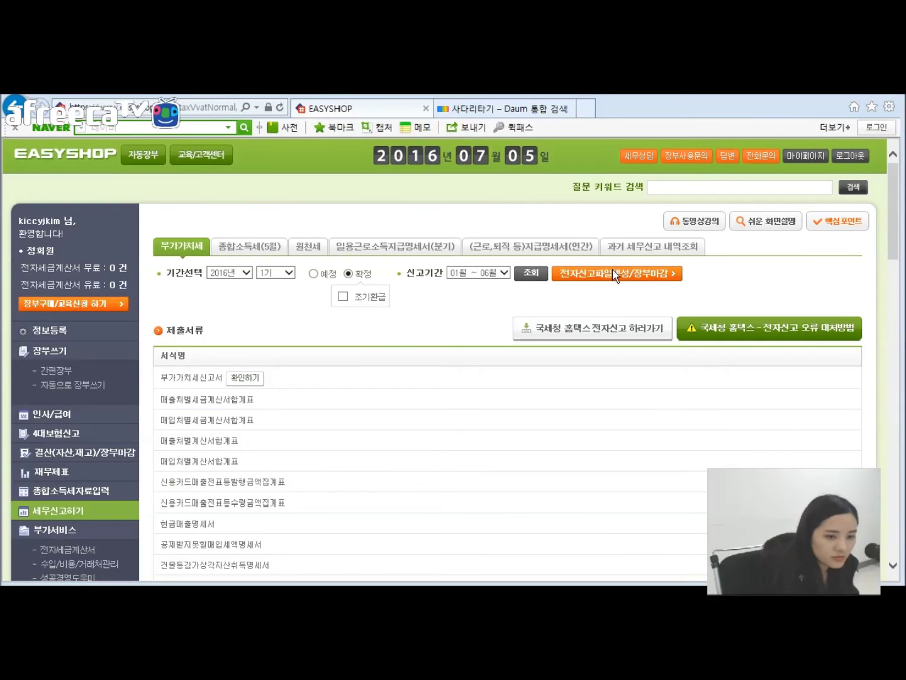
Step: Generate the final return's encrypted e-filing file 20160705.101 with an encryption password
{"action": "left_click", "coordinate": [615, 275]}
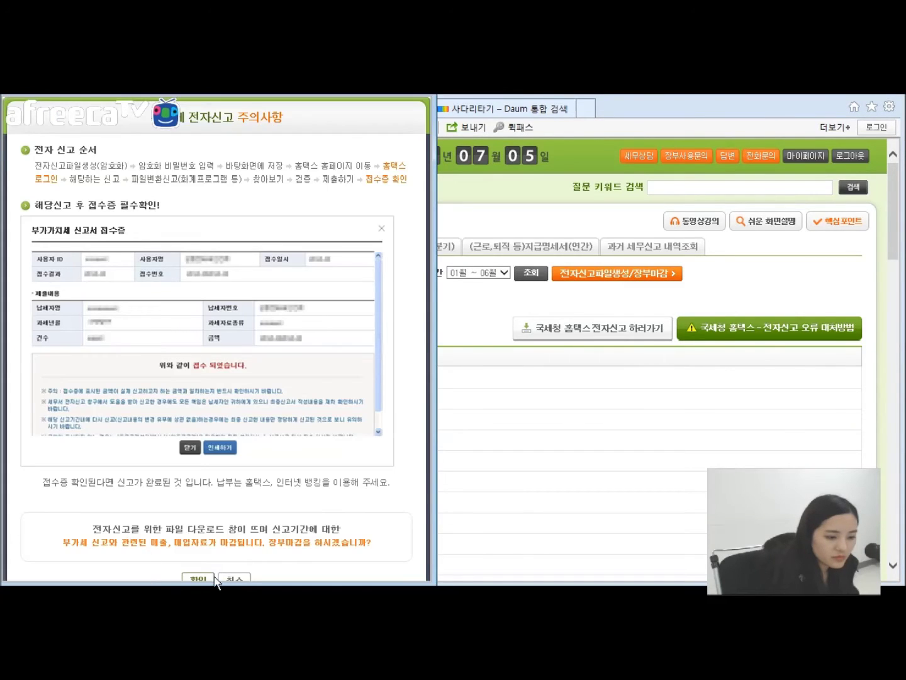
{"action": "left_click", "coordinate": [201, 579]}
{"action": "left_click", "coordinate": [461, 330]}
{"action": "type", "text": "********"}
{"action": "left_click", "coordinate": [435, 349]}
{"action": "type", "text": "********"}
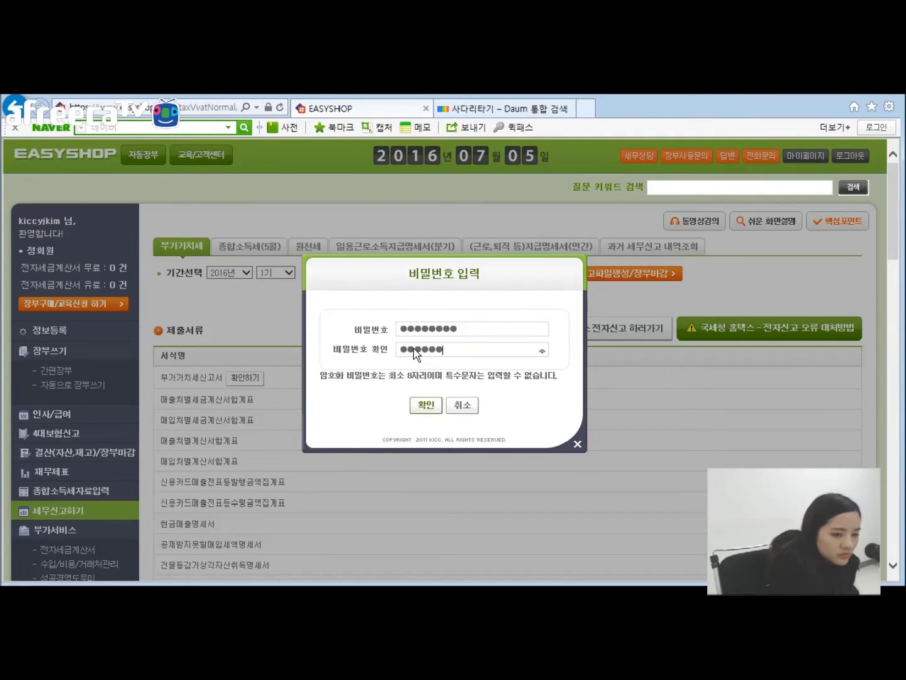
{"action": "left_click", "coordinate": [428, 406]}
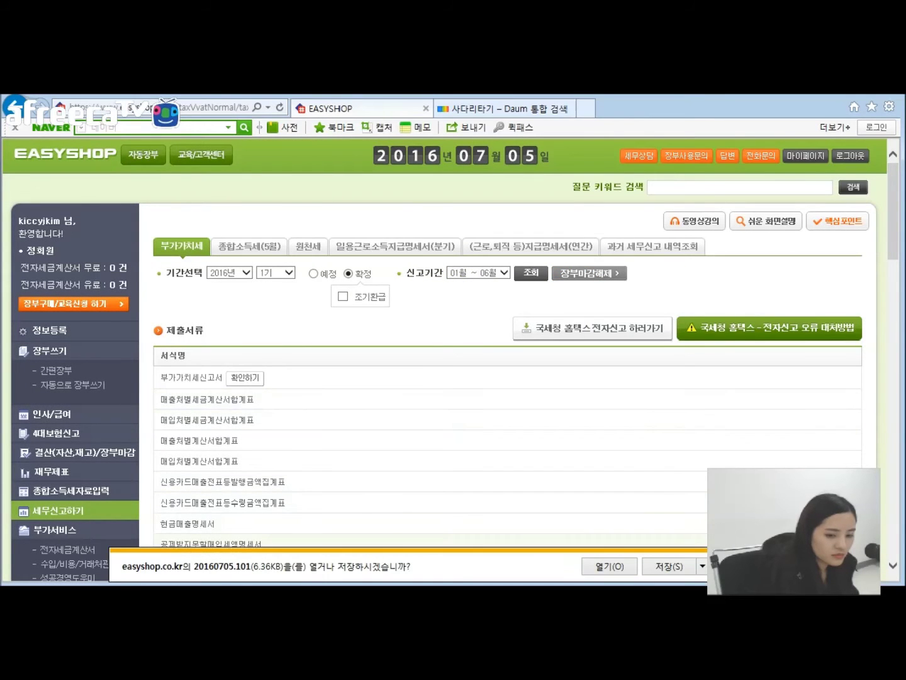
Step: Release the January–June book closing to reopen those books
{"action": "left_click", "coordinate": [572, 279]}
{"action": "left_click", "coordinate": [455, 387]}
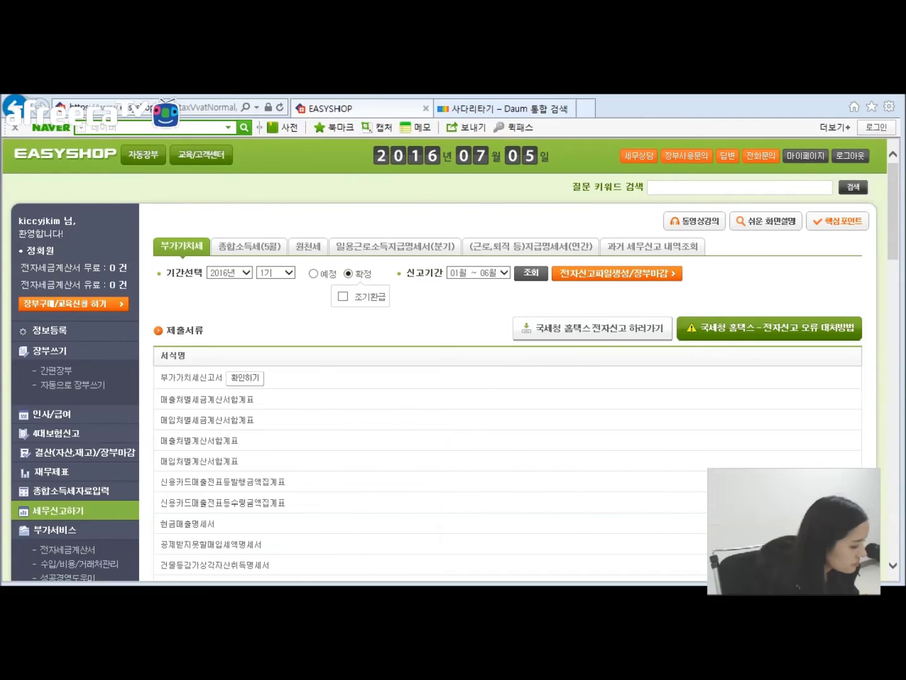
{"action": "key", "text": "alt+Tab"}
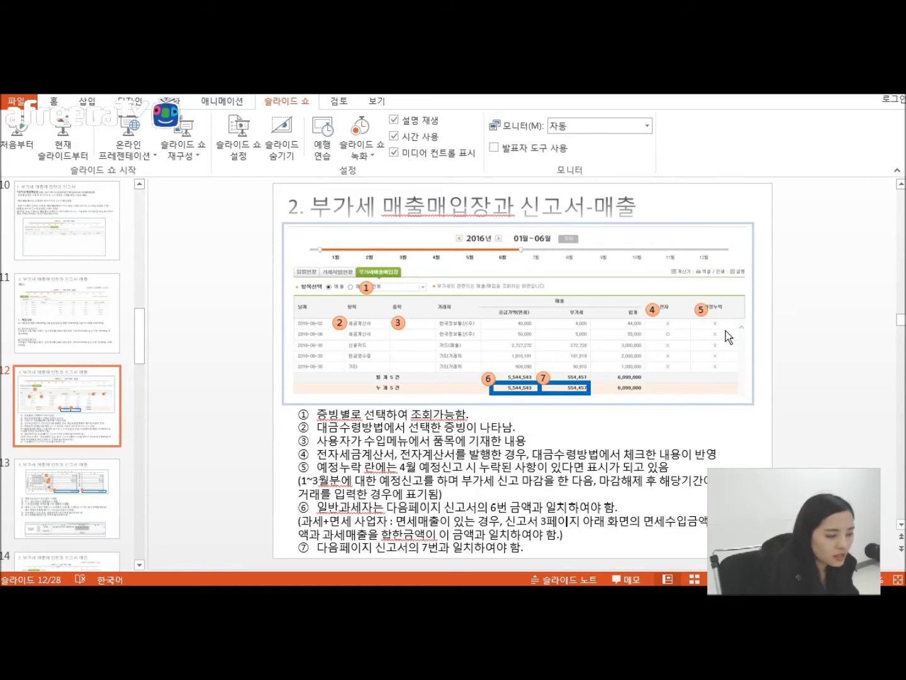
Step: Present slide 12 '2. 부가세 매출매입장과 신고서-매출' full-screen as a slide show
{"action": "left_click", "coordinate": [462, 522]}
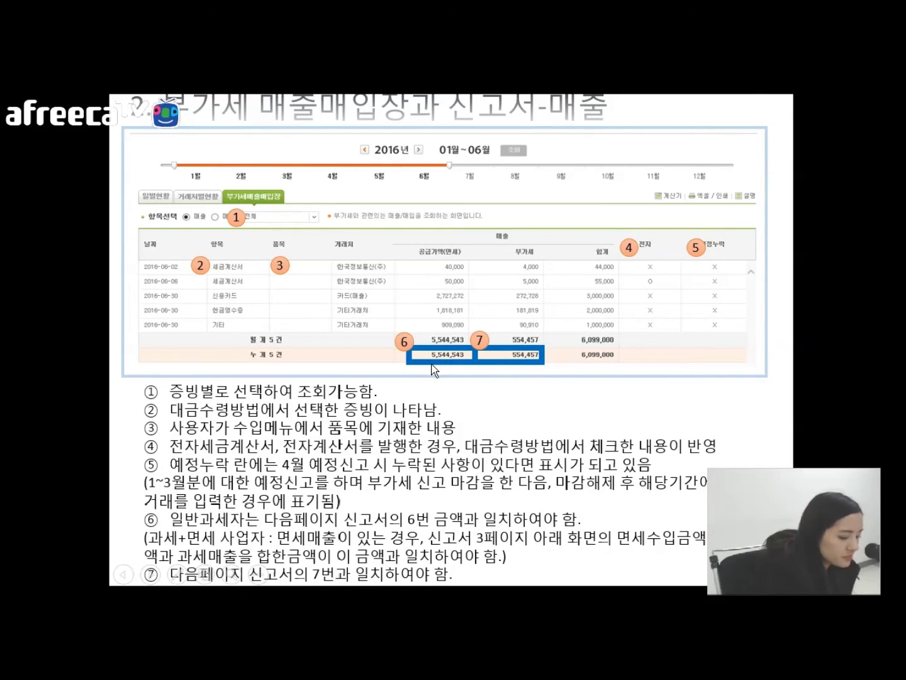
{"action": "left_click", "coordinate": [432, 365]}
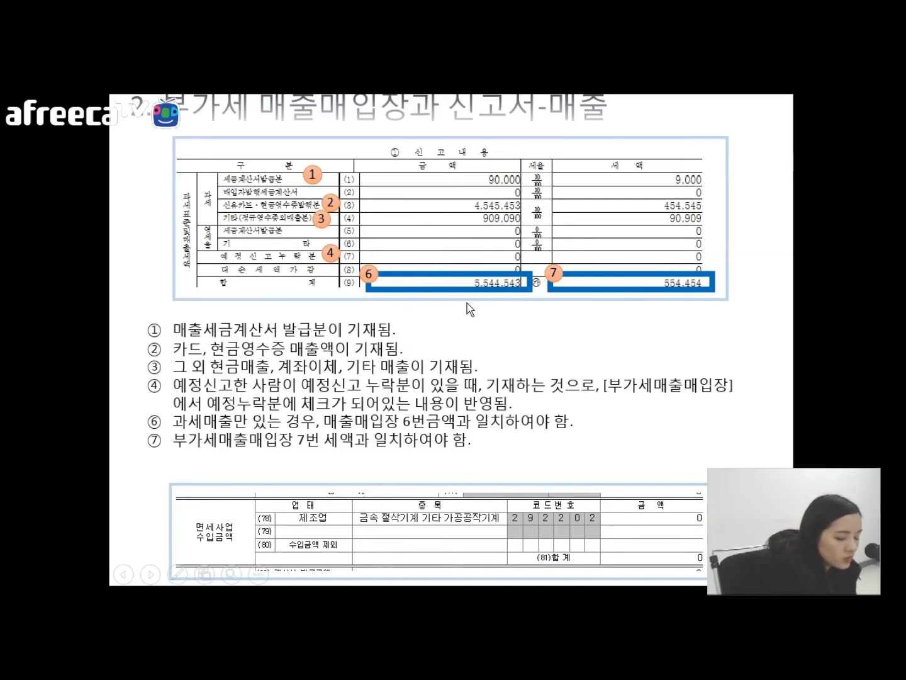
{"action": "left_click", "coordinate": [467, 303]}
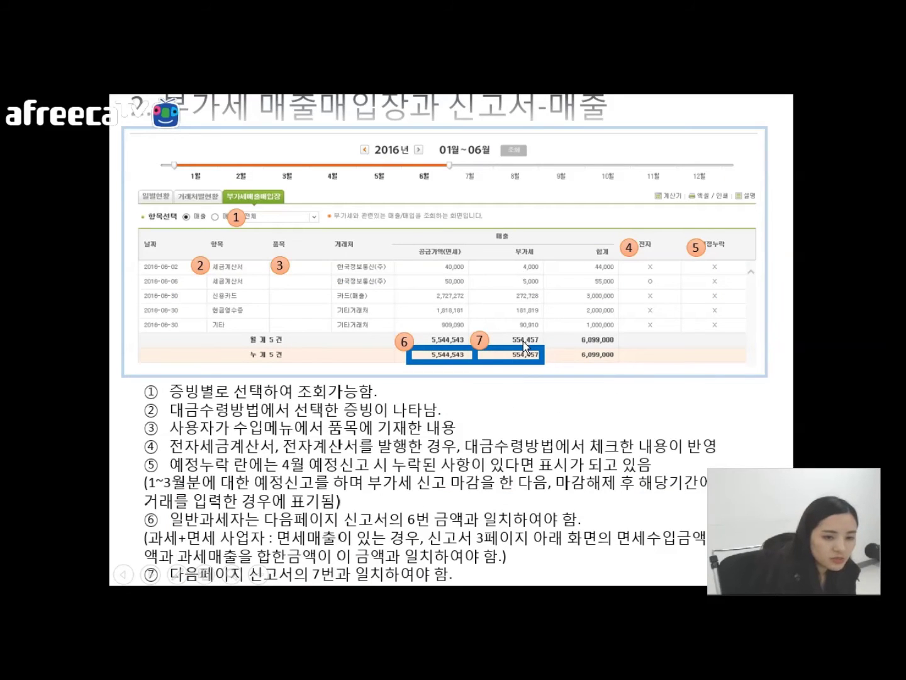
{"action": "left_click", "coordinate": [490, 367]}
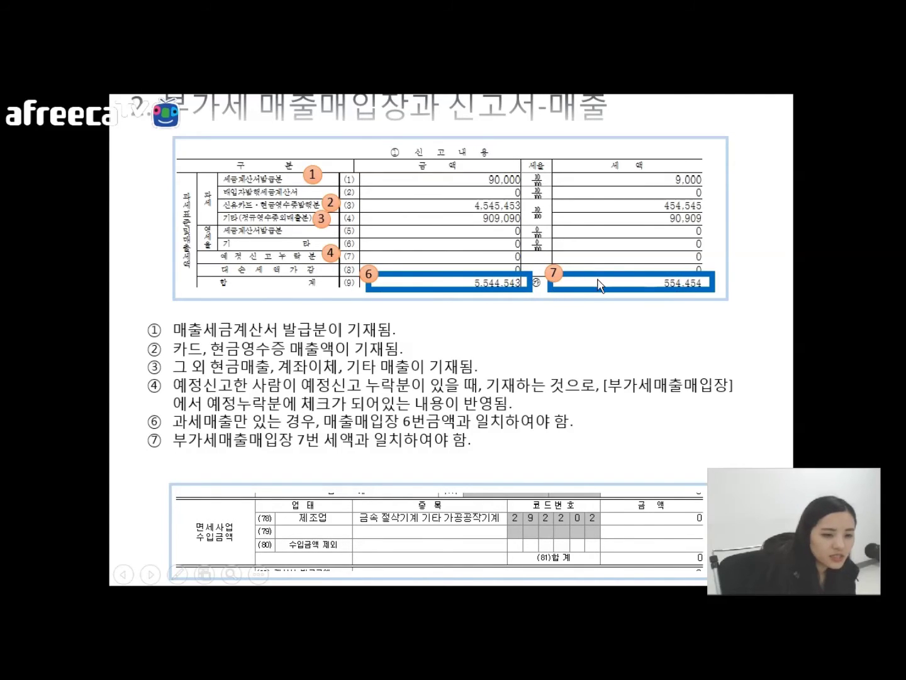
{"action": "key", "text": "Left"}
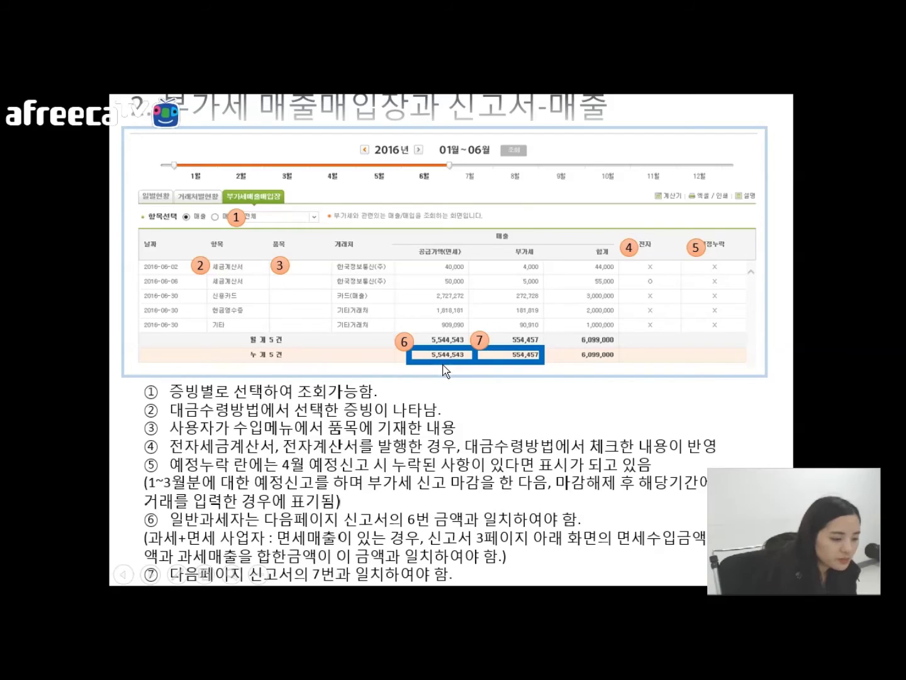
{"action": "left_click", "coordinate": [445, 370]}
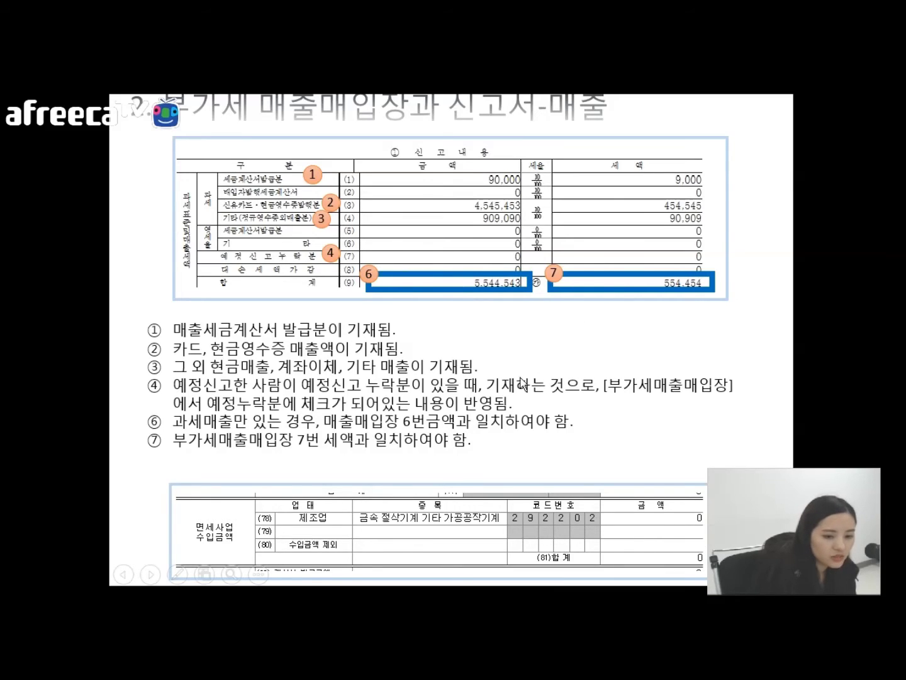
{"action": "left_click", "coordinate": [582, 387]}
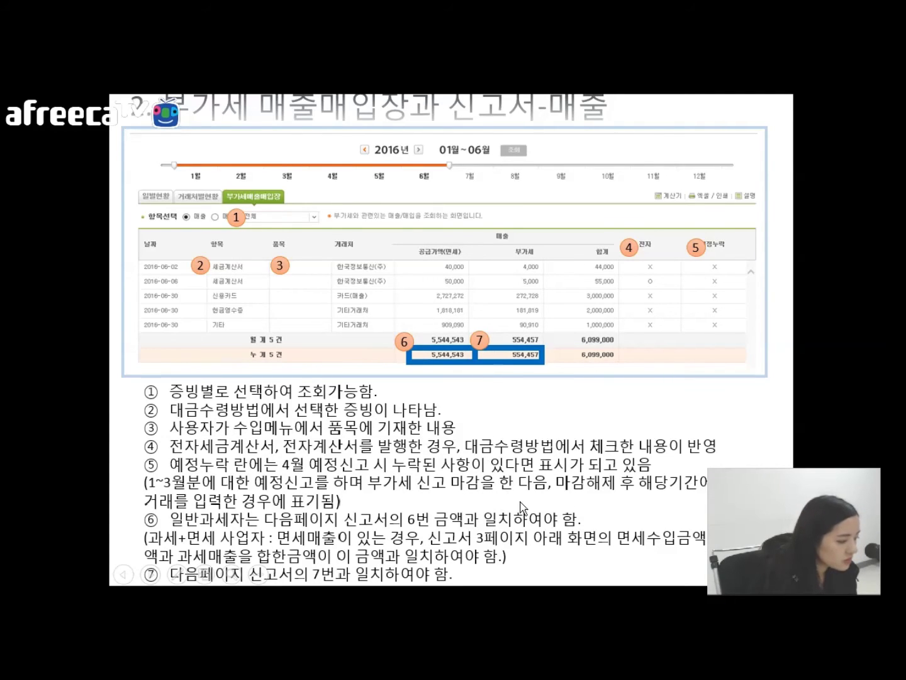
Step: Advance the slideshow to the 신고내용 slide with sales totals 5,544,543 and 554,454 boxed
{"action": "left_click", "coordinate": [522, 465]}
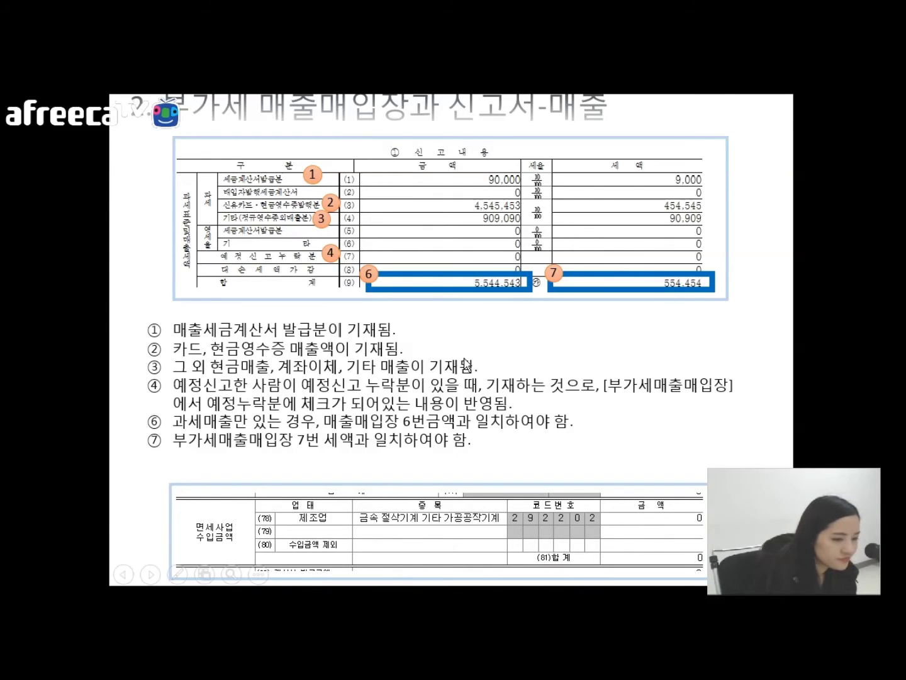
Step: Advance to the '부가세 매출매입장과 신고서-매입' slide listing five June purchases
{"action": "left_click", "coordinate": [371, 378]}
{"action": "scroll", "coordinate": [444, 467], "scroll_direction": "up", "scroll_amount": 1}
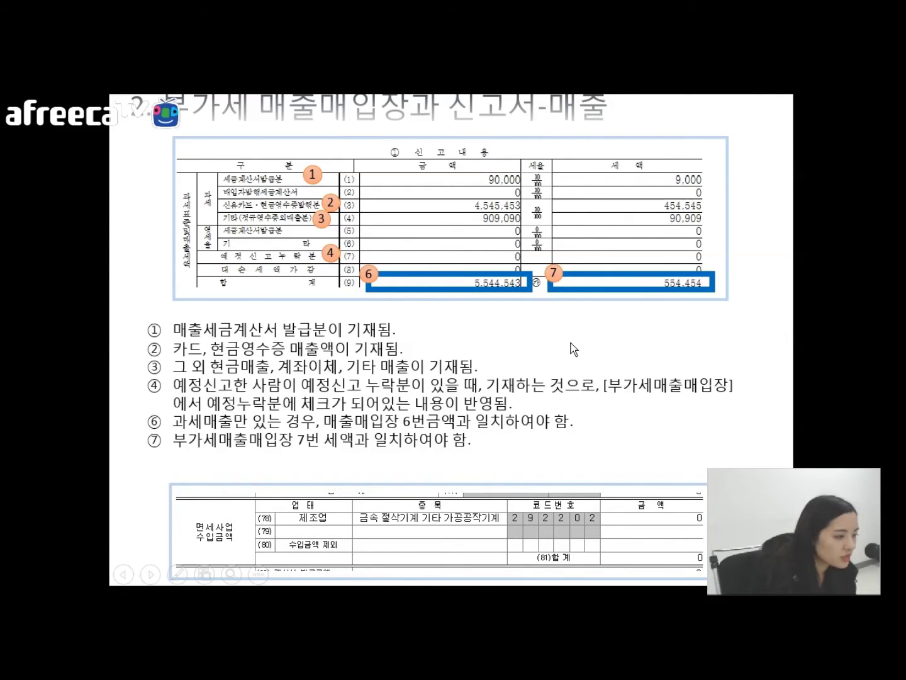
{"action": "left_click", "coordinate": [534, 344]}
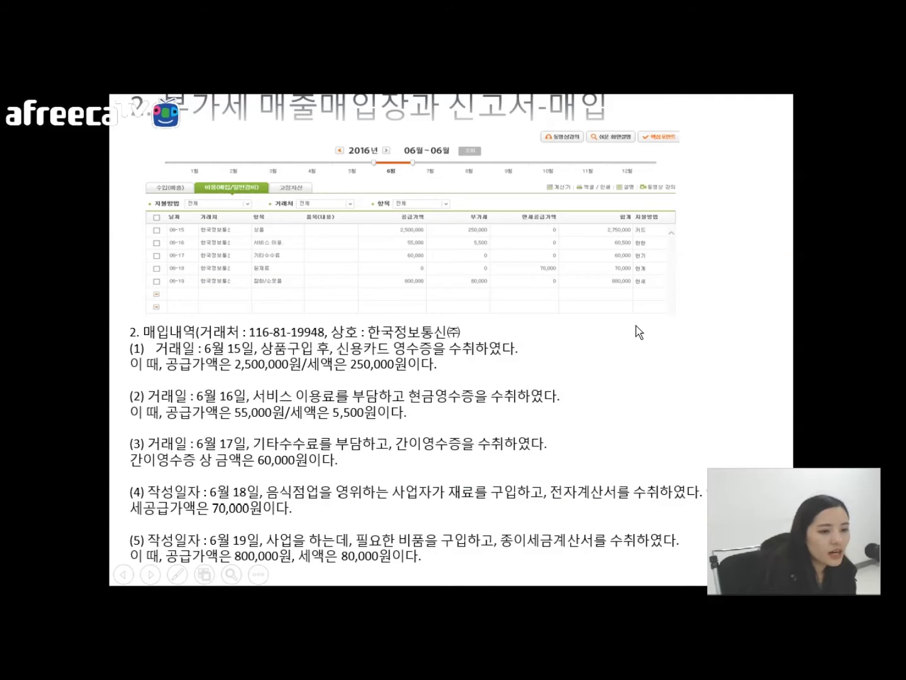
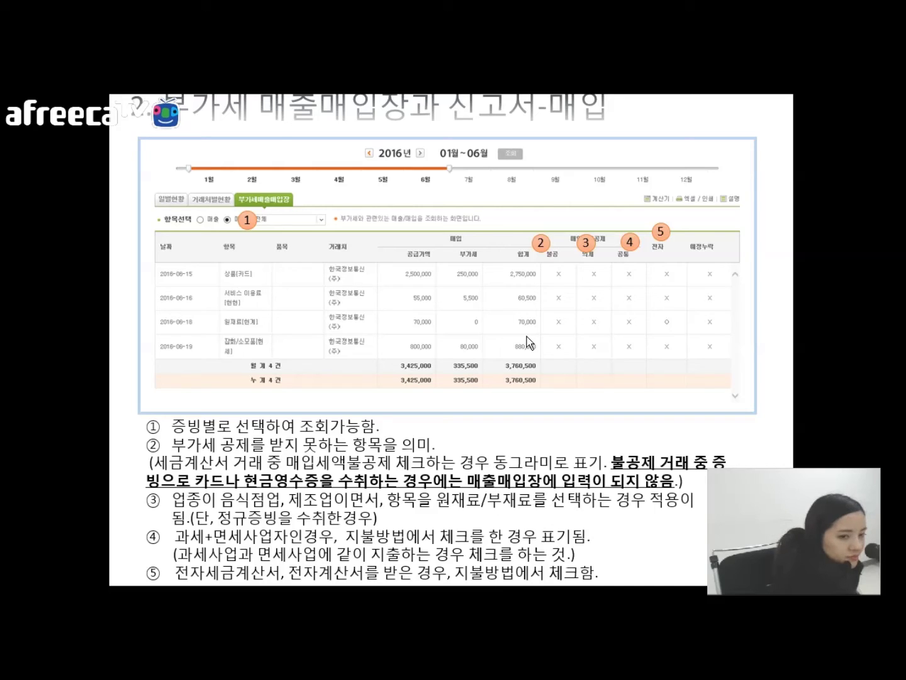
Step: Exit the slide show and switch to the EasyShop VAT filing page in the browser
{"action": "key", "text": "Escape"}
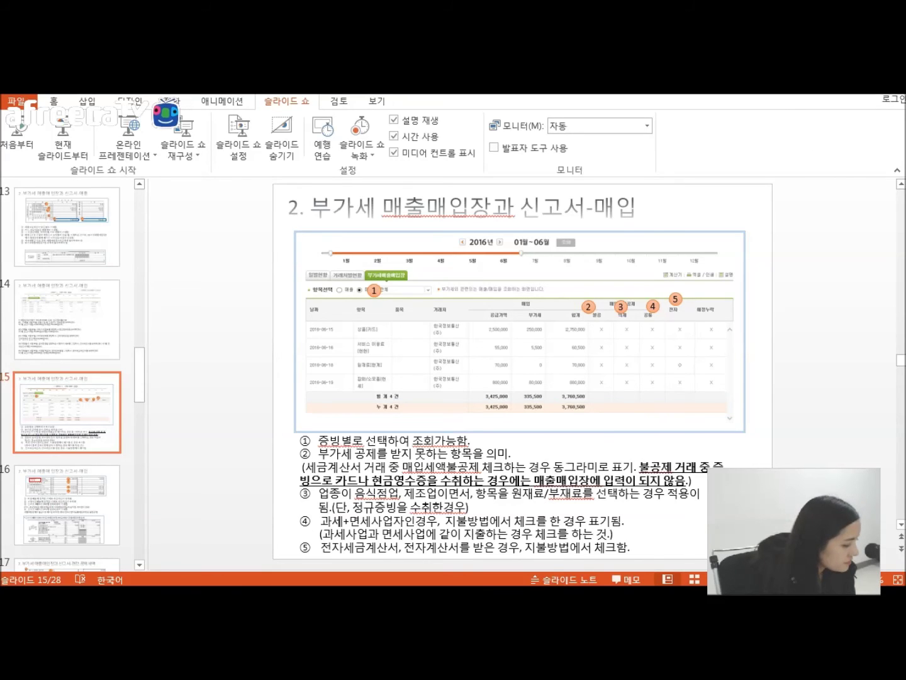
{"action": "key", "text": "alt+Tab"}
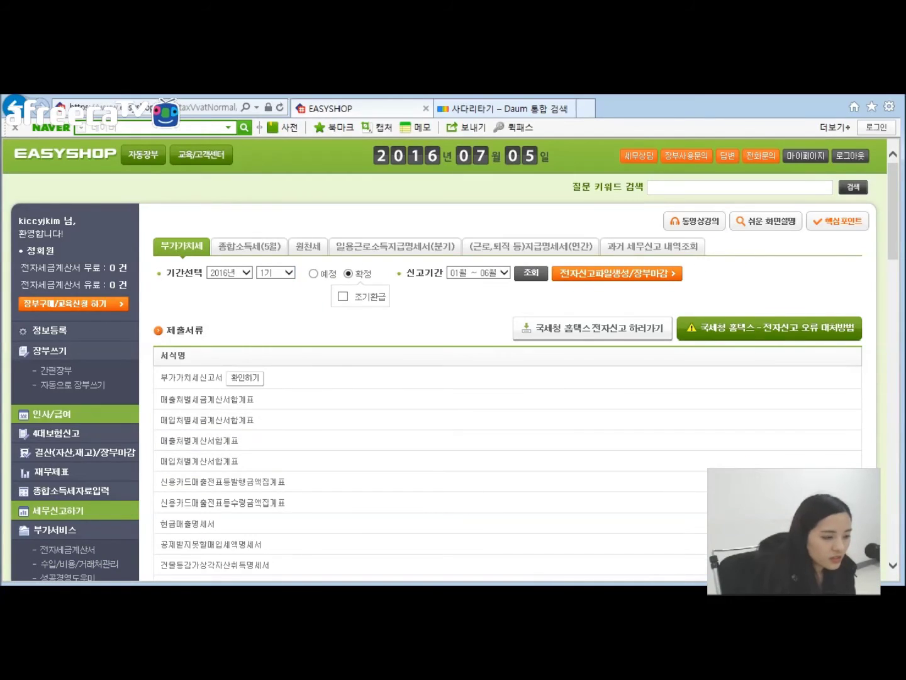
Step: Export the Jan–Jun 2016 purchase ledger (3,760,500 total) and open taxLgviSalesbuy_20160705.xls in Excel
{"action": "left_click", "coordinate": [61, 564]}
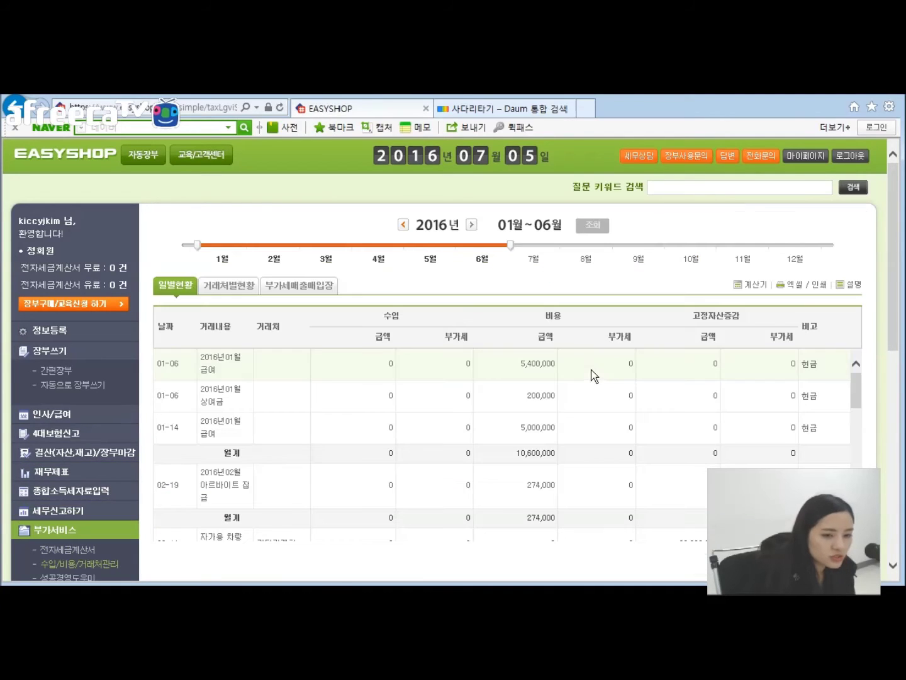
{"action": "left_click", "coordinate": [320, 288]}
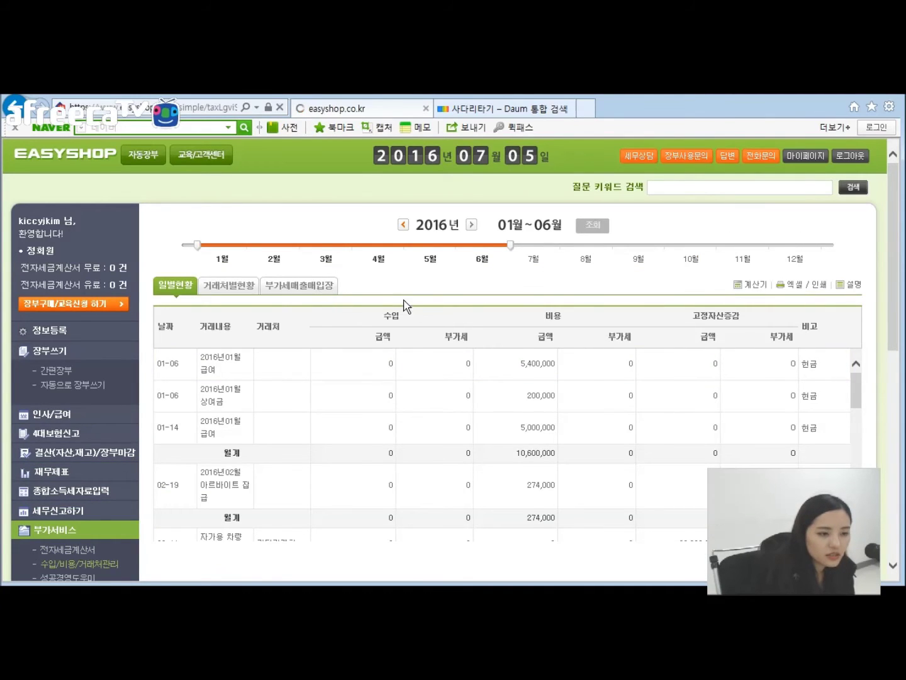
{"action": "left_click", "coordinate": [249, 313]}
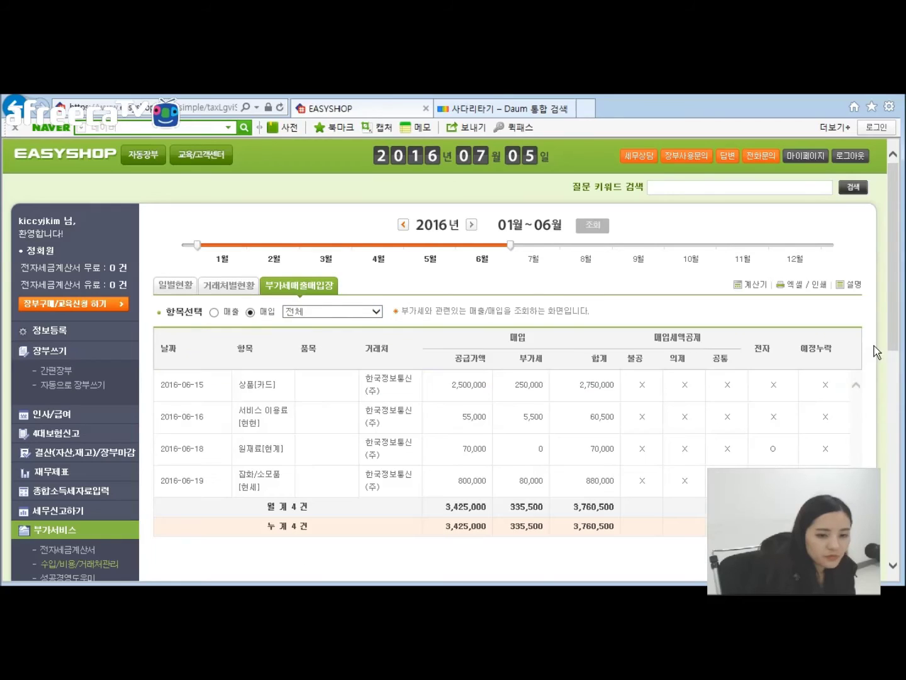
{"action": "left_click", "coordinate": [795, 284]}
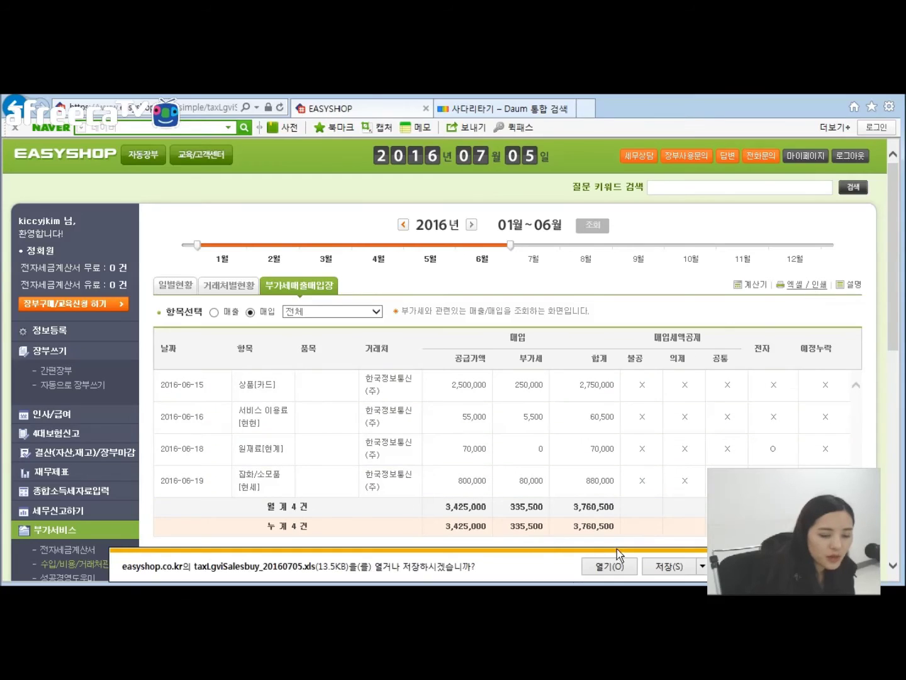
{"action": "left_click", "coordinate": [603, 566]}
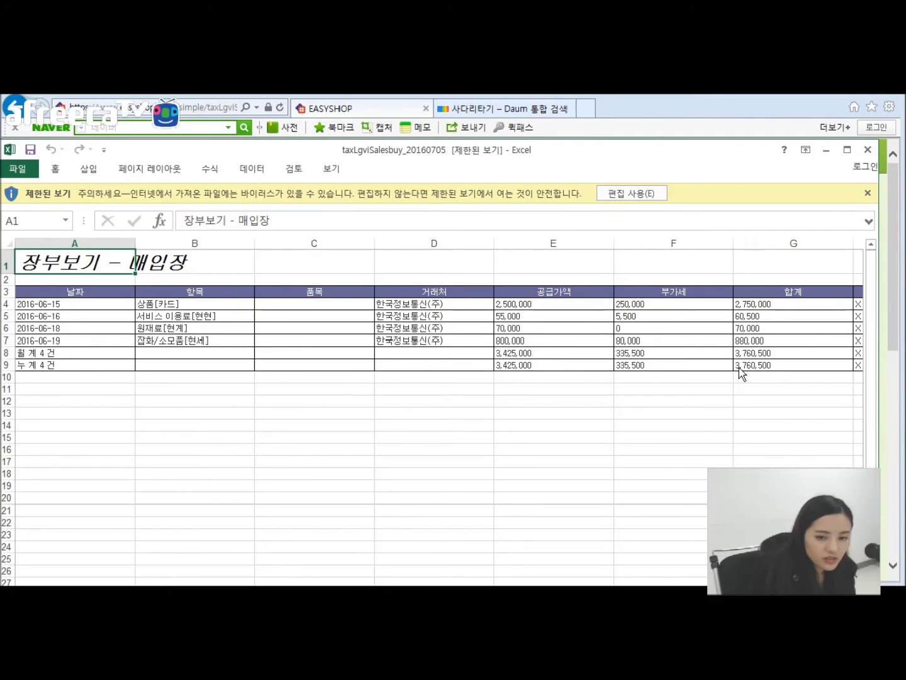
Step: Maximize the purchase ledger workbook, view the 의제 and 전자 columns, and enable editing
{"action": "left_click_drag", "start_coordinate": [587, 152], "coordinate": [580, 132]}
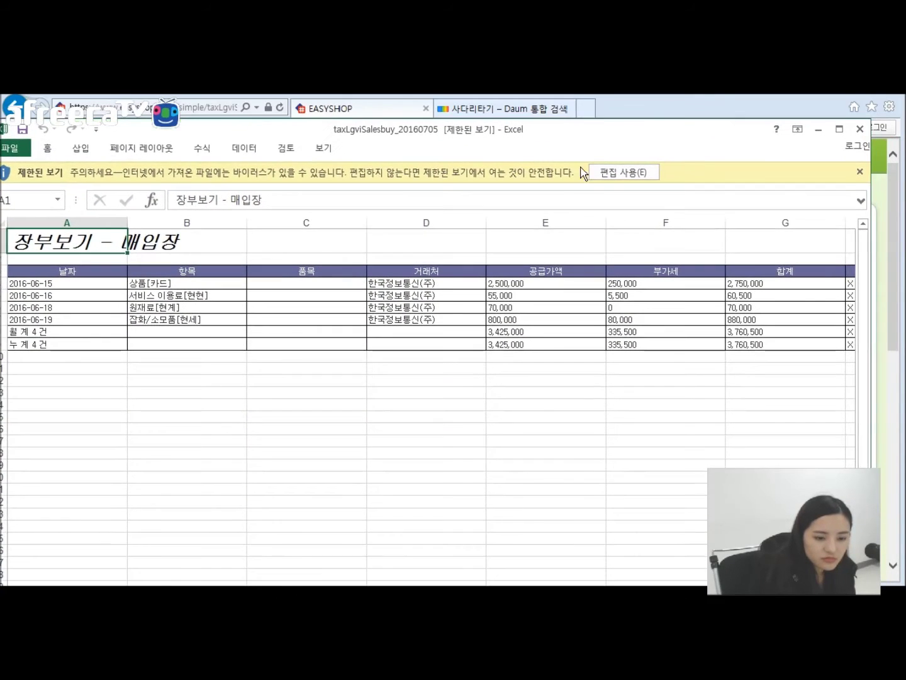
{"action": "left_click", "coordinate": [838, 129]}
{"action": "left_click", "coordinate": [632, 570]}
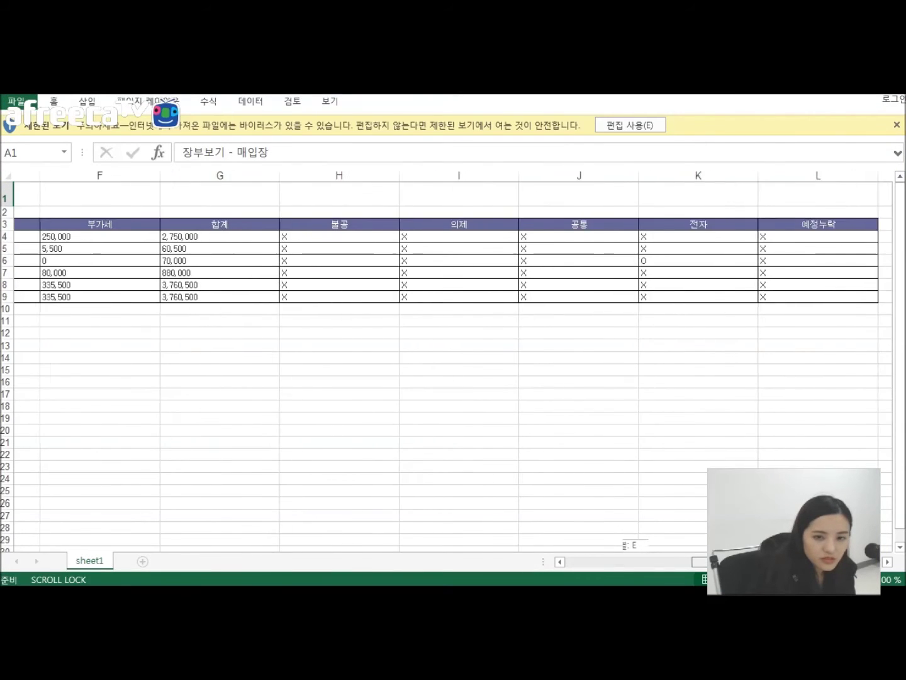
{"action": "left_click", "coordinate": [661, 228]}
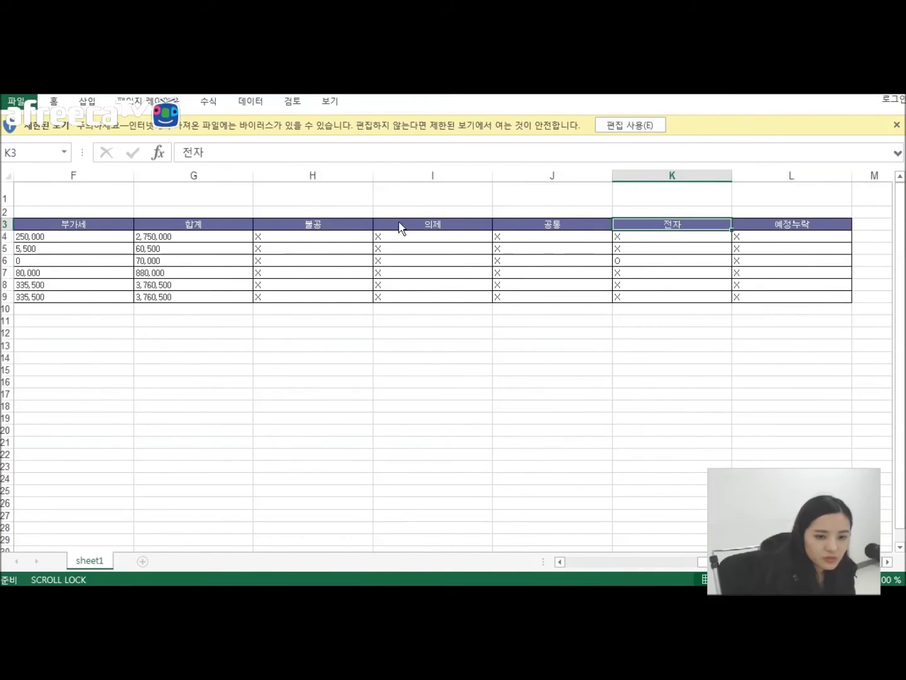
{"action": "left_click", "coordinate": [453, 225]}
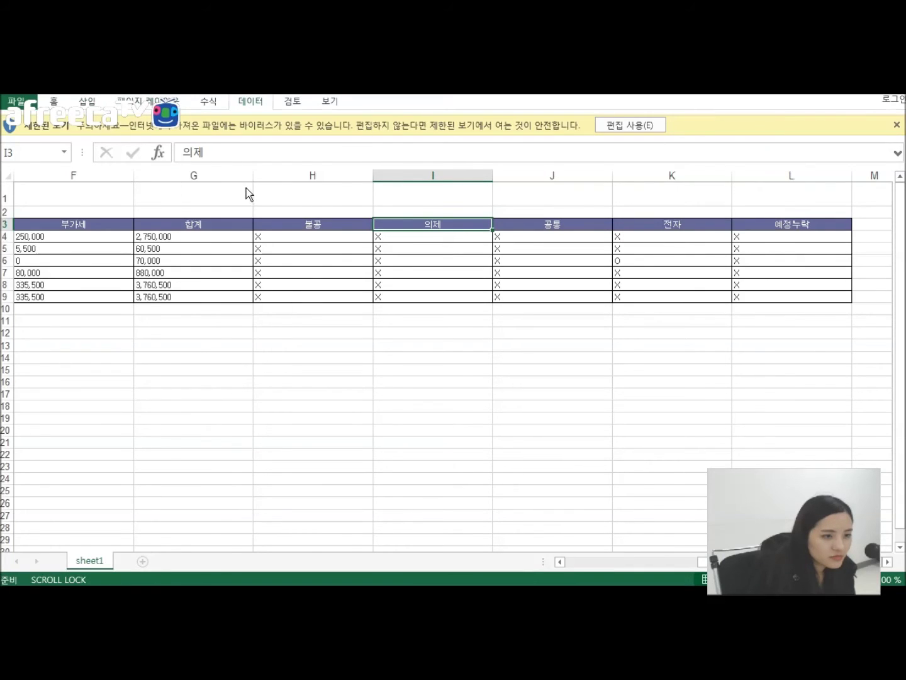
{"action": "left_click", "coordinate": [633, 124]}
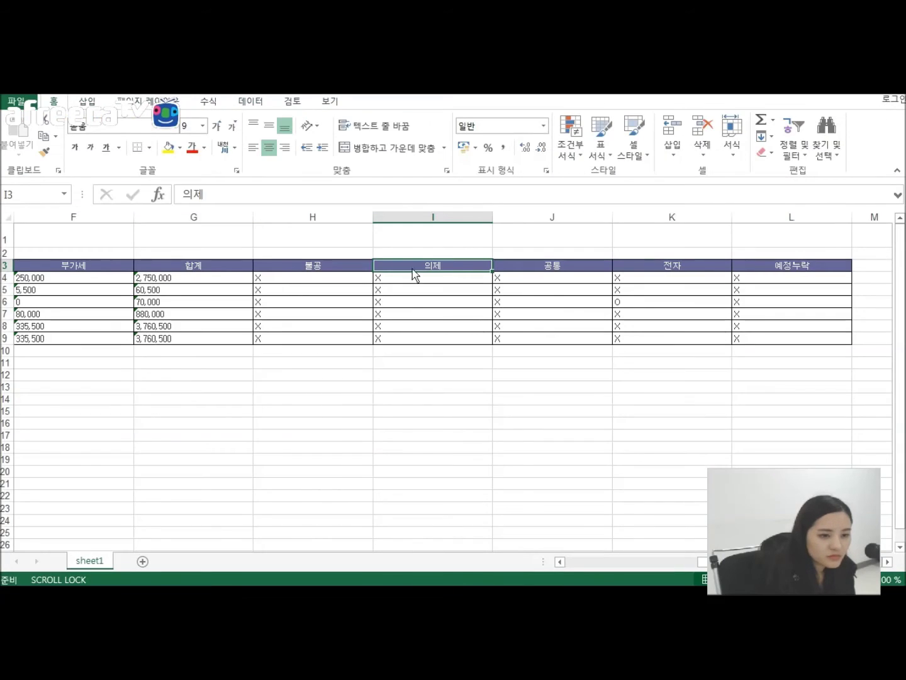
Step: Turn on column filters, check the 의제 column's filter options, then close the workbook
{"action": "left_click", "coordinate": [88, 102]}
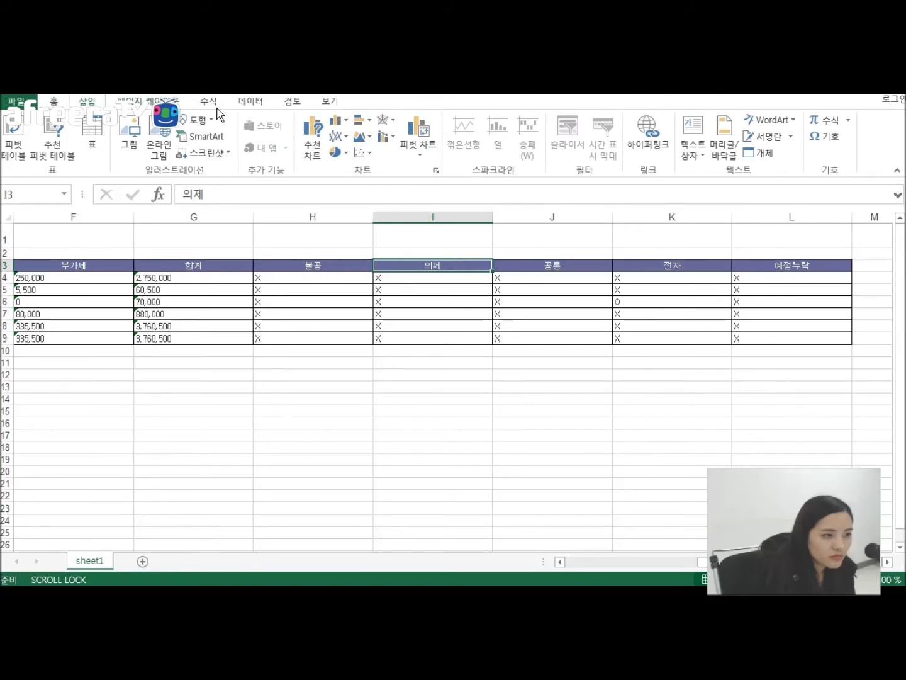
{"action": "left_click", "coordinate": [253, 102]}
{"action": "left_click", "coordinate": [346, 133]}
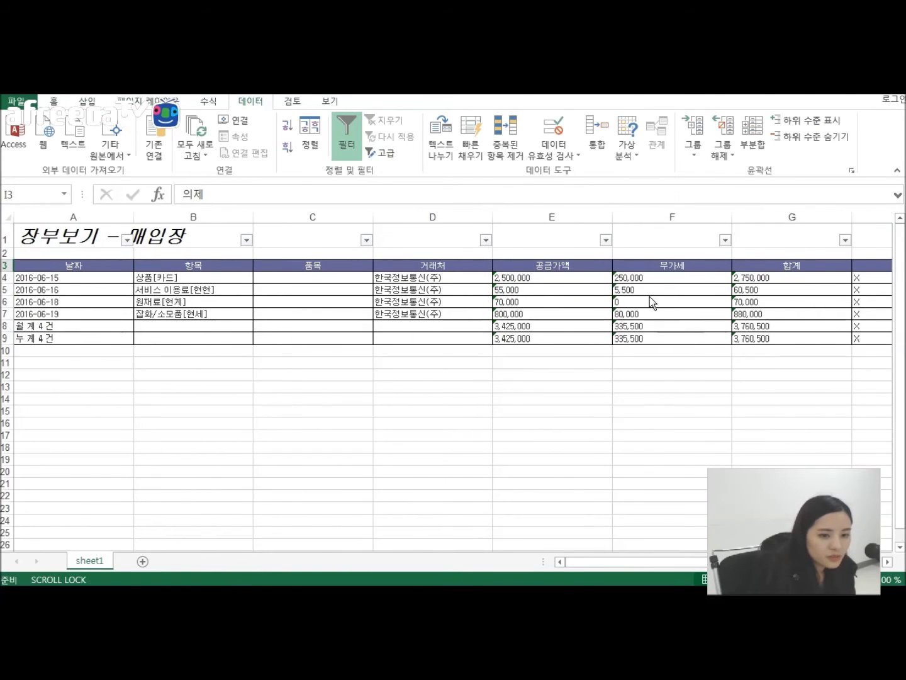
{"action": "left_click_drag", "start_coordinate": [602, 566], "coordinate": [705, 566]}
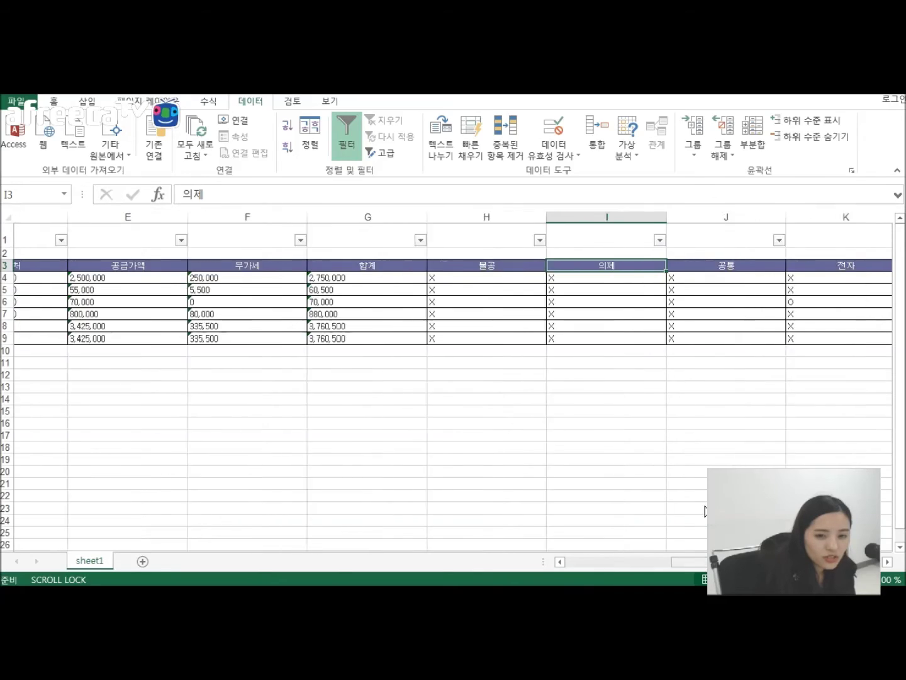
{"action": "left_click", "coordinate": [605, 240]}
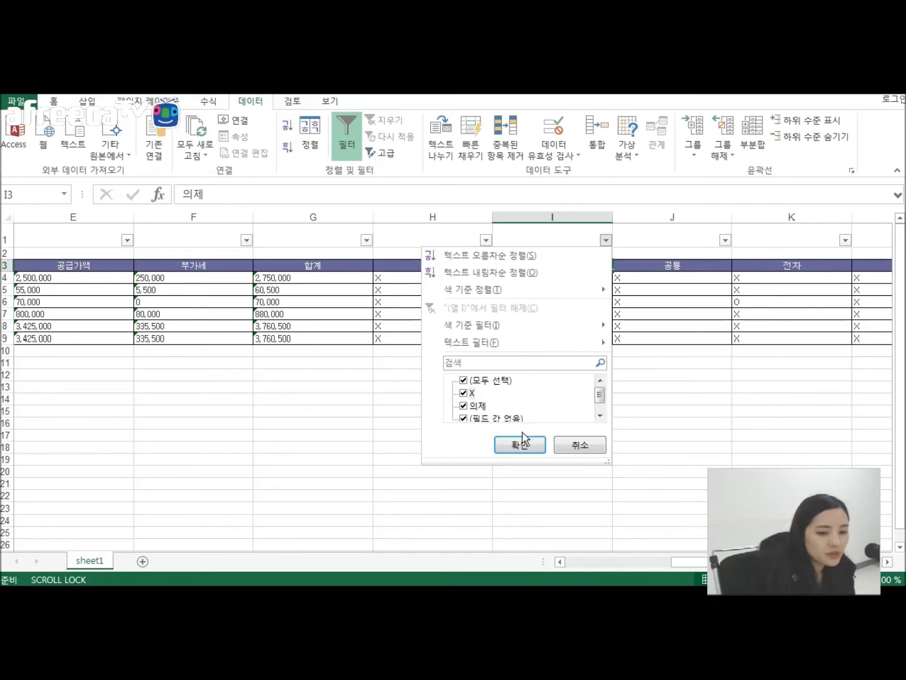
{"action": "left_click", "coordinate": [593, 444]}
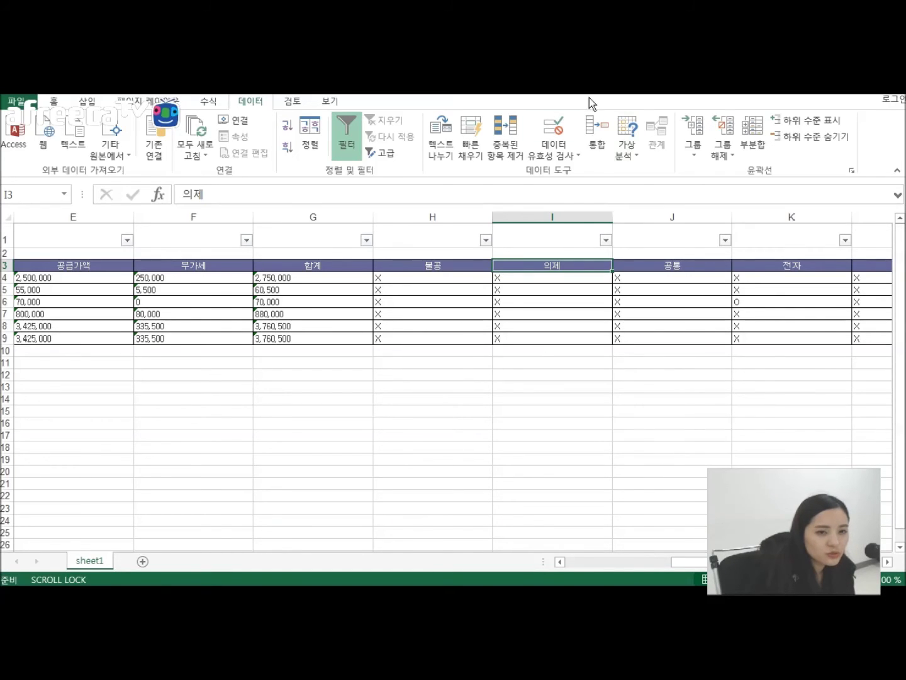
{"action": "double_click", "coordinate": [599, 111]}
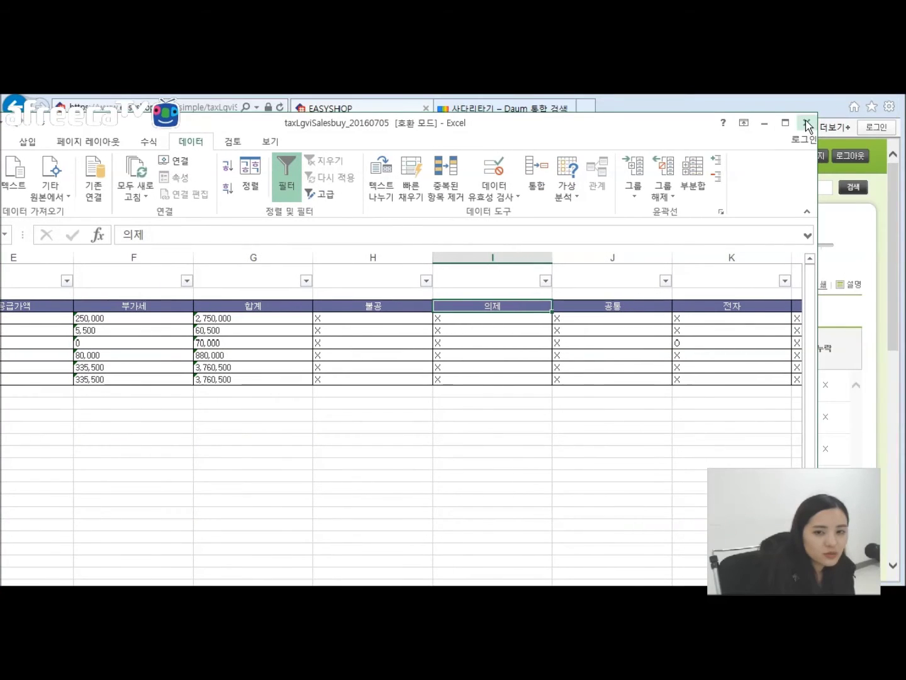
{"action": "left_click", "coordinate": [806, 123]}
Step: Close Excel without saving and present slide 15, the purchase ledger slide, full-screen
{"action": "left_click", "coordinate": [472, 356]}
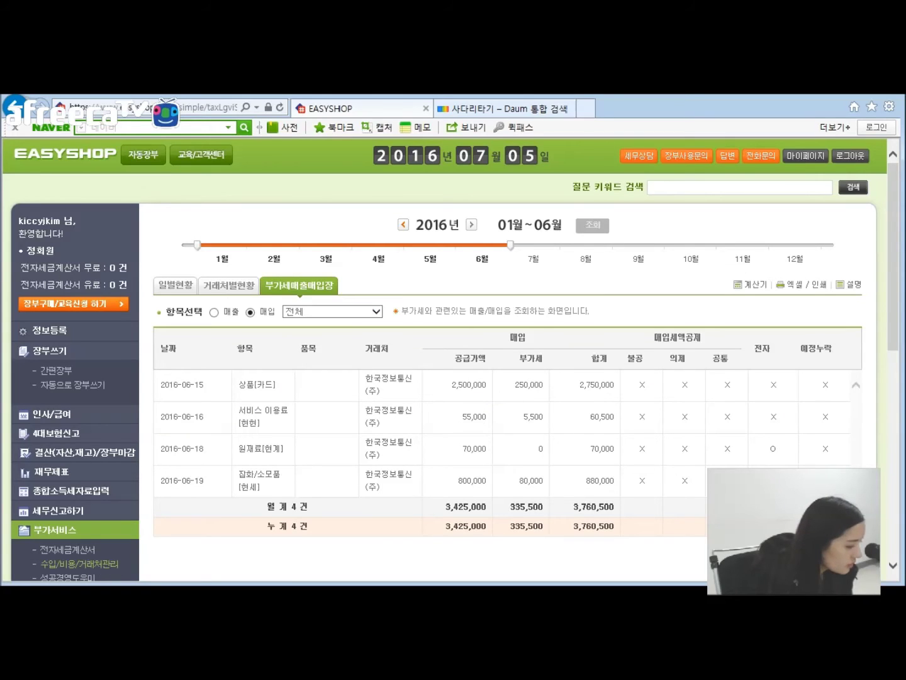
{"action": "key", "text": "alt+Tab"}
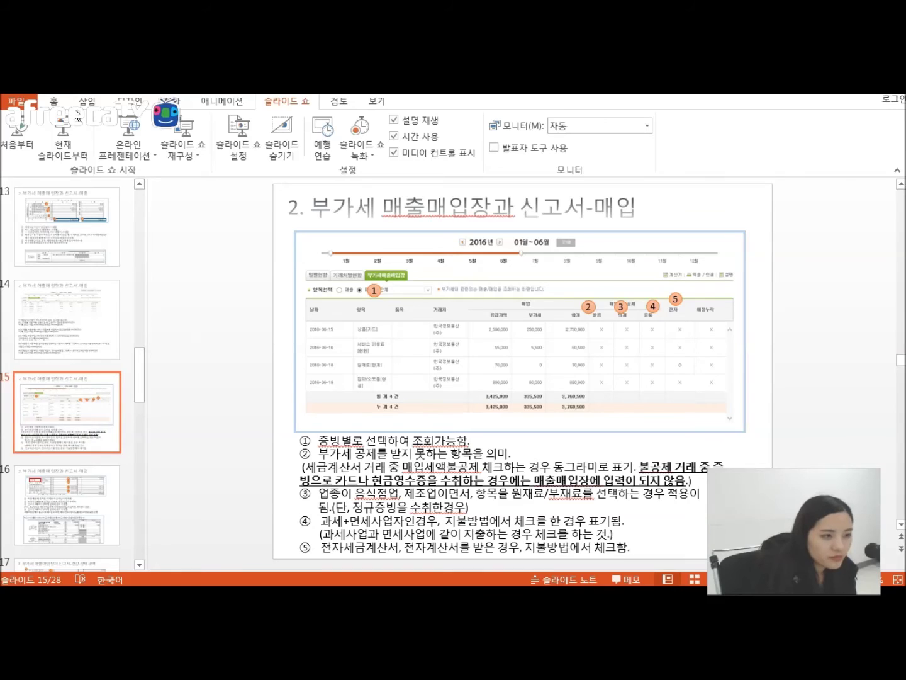
{"action": "left_click", "coordinate": [61, 149]}
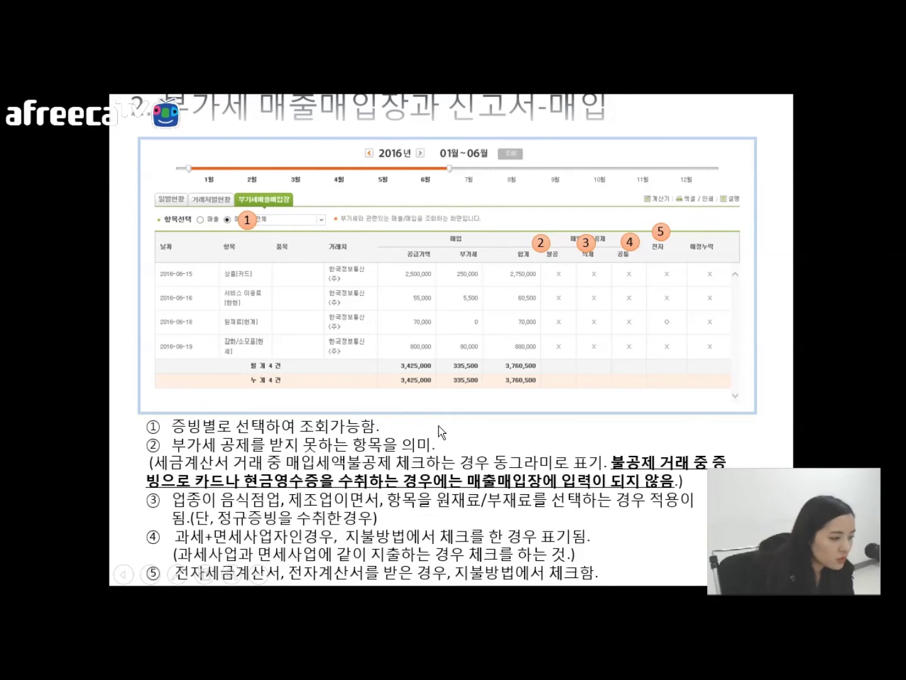
Step: Step ahead, then go back to the slide on the return's purchase-tax lines (10)–(17)
{"action": "left_click", "coordinate": [406, 427]}
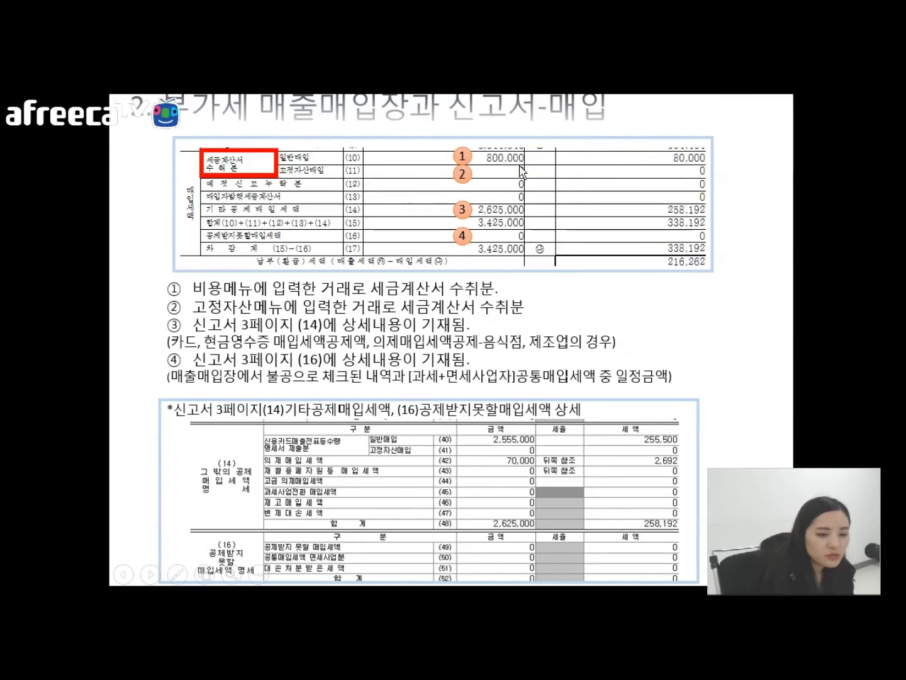
{"action": "left_click", "coordinate": [505, 285]}
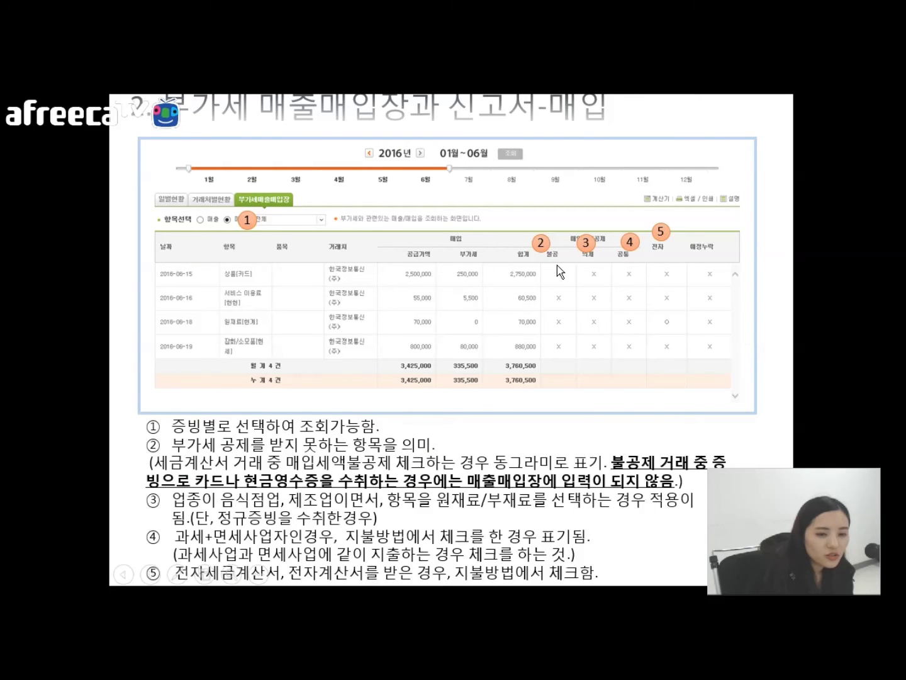
{"action": "key", "text": "Left"}
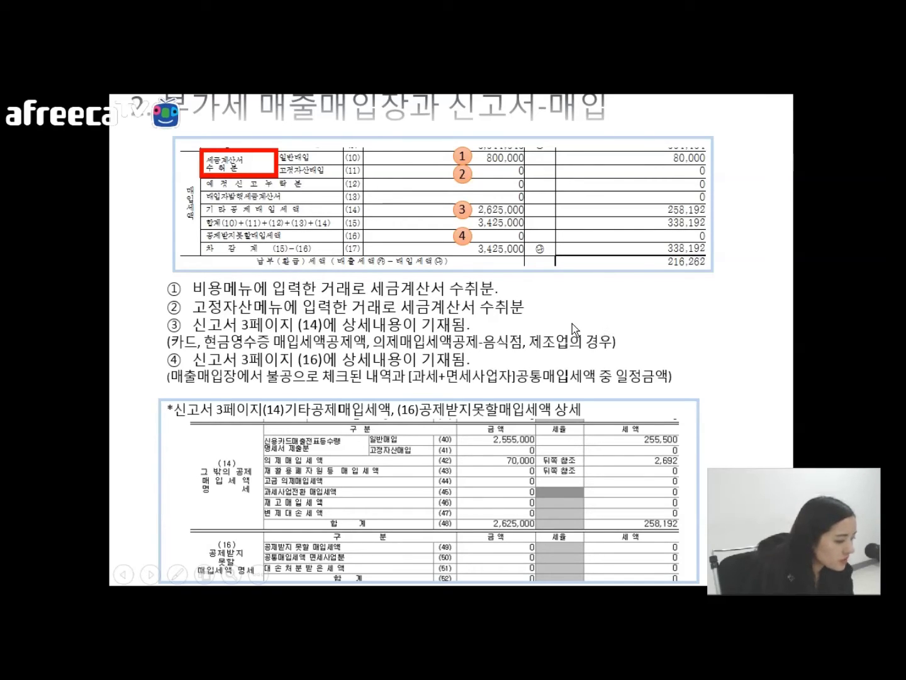
Step: Advance to the 경감,공제세액 slide showing 10,200 in credits and 206,062 payable
{"action": "key", "text": "Right"}
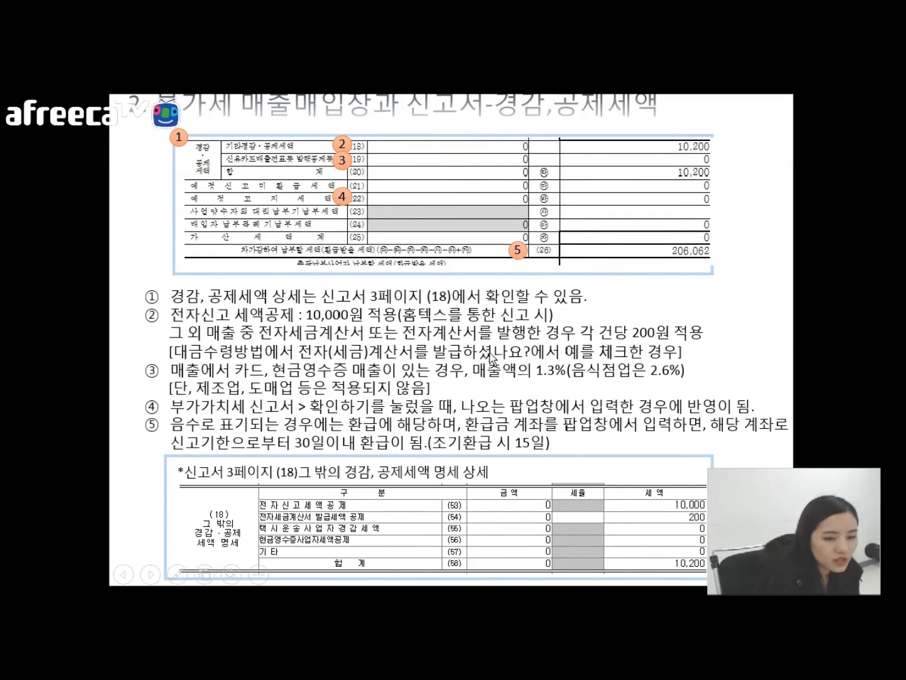
Step: Step past the tax credits slide, return to it, and exit the slide show
{"action": "left_click", "coordinate": [469, 353]}
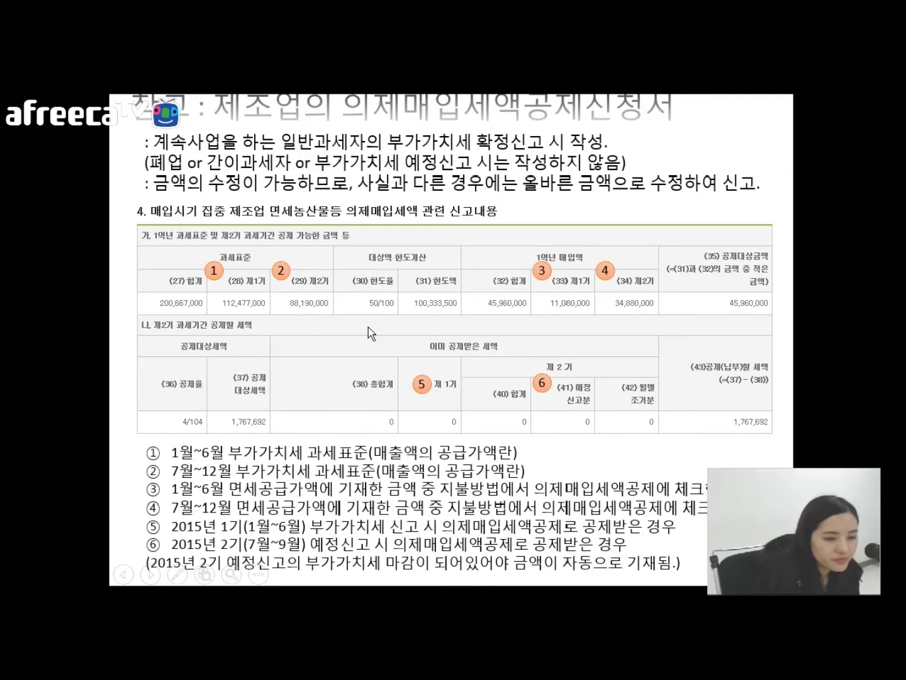
{"action": "key", "text": "Left"}
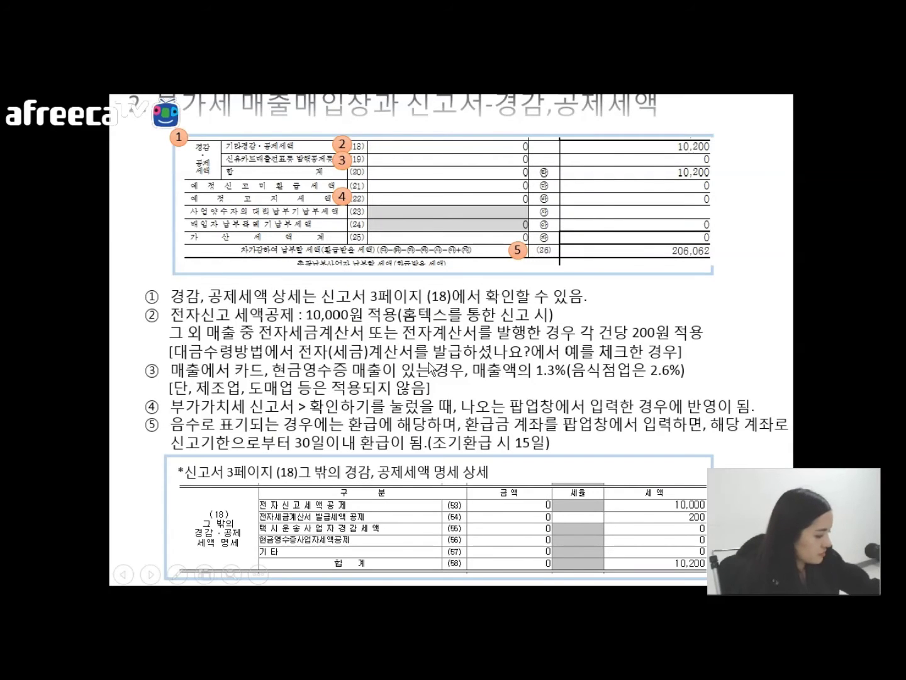
{"action": "key", "text": "Escape"}
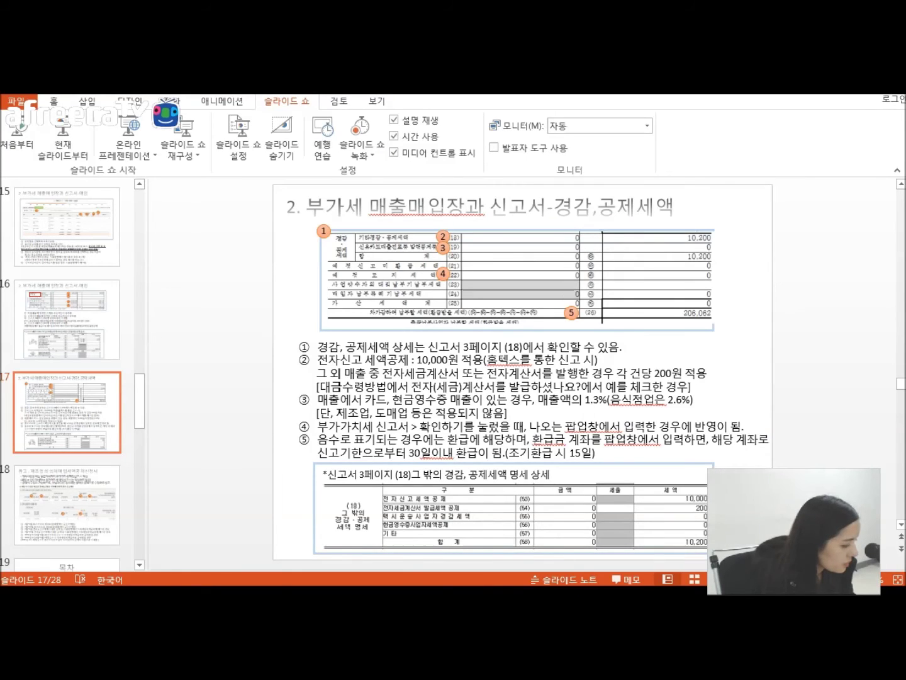
Step: In EasyShop, load the January–June filing documents and open the VAT return input form
{"action": "key", "text": "alt+Tab"}
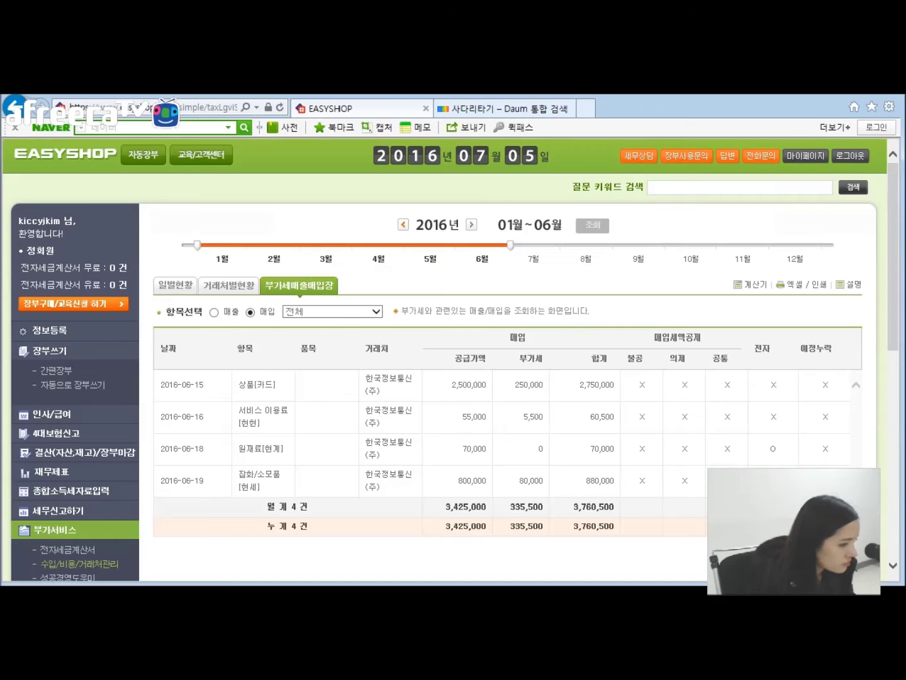
{"action": "left_click", "coordinate": [88, 511]}
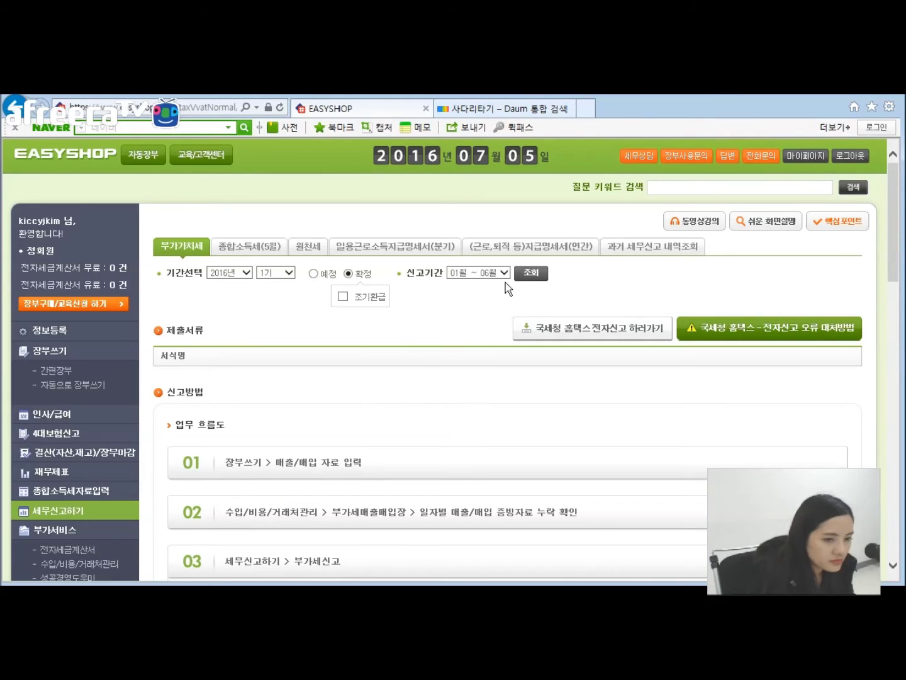
{"action": "left_click", "coordinate": [537, 275]}
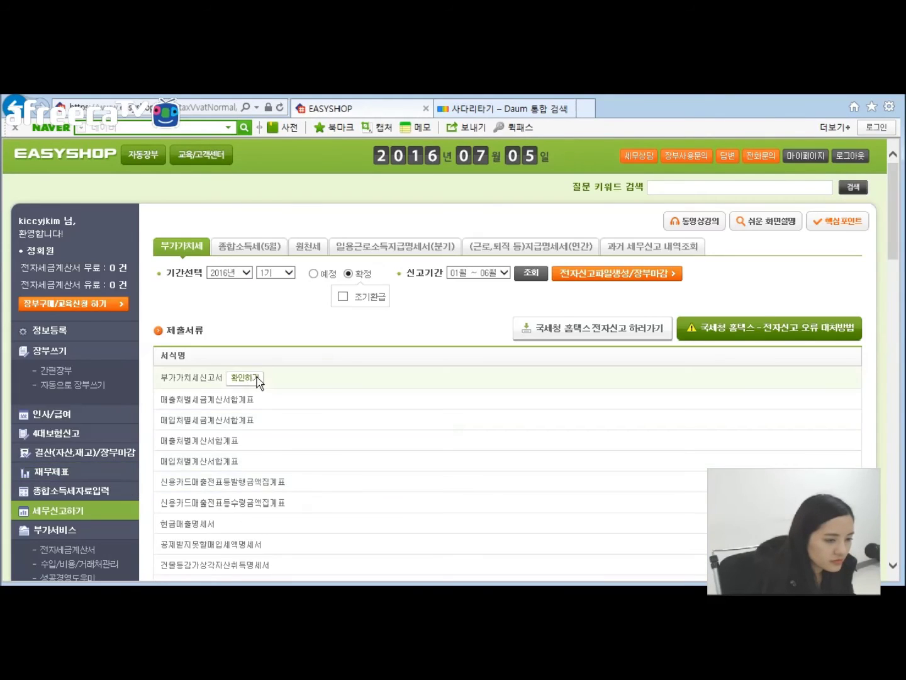
{"action": "left_click", "coordinate": [258, 376]}
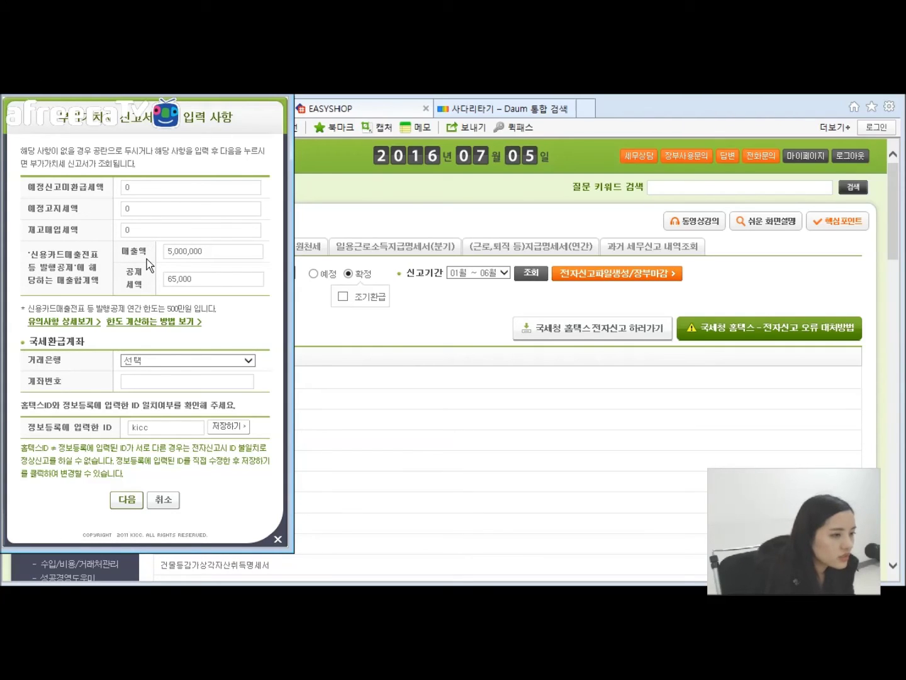
Step: Highlight the unrefunded preliminary tax, inventory purchase tax and Hometax ID notice, then return to PowerPoint
{"action": "left_click_drag", "start_coordinate": [133, 189], "coordinate": [116, 184]}
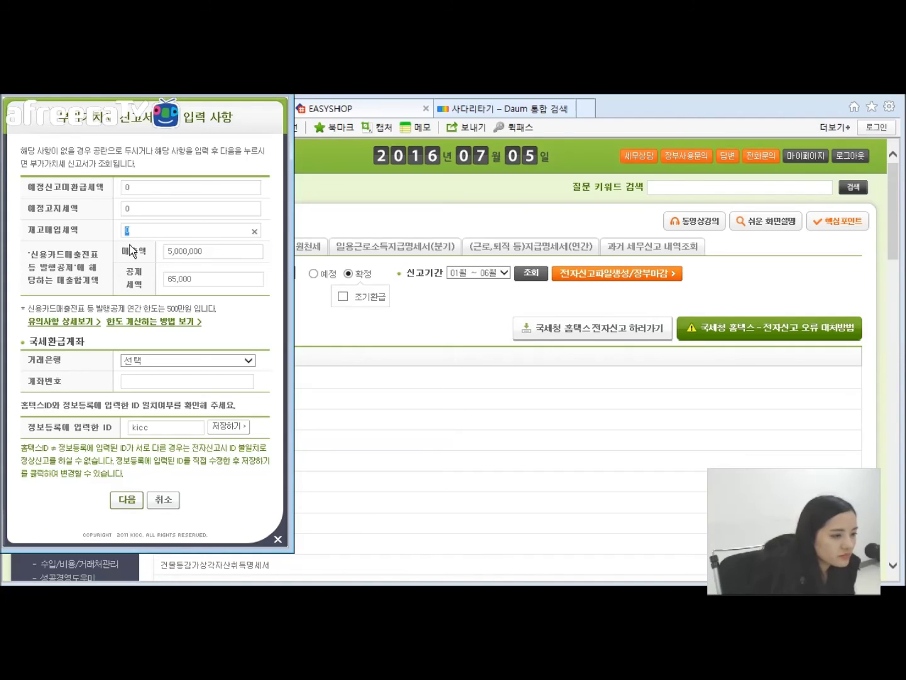
{"action": "mouse_move", "coordinate": [32, 255]}
{"action": "left_mouse_down"}
{"action": "mouse_move", "coordinate": [76, 272]}
{"action": "mouse_move", "coordinate": [43, 259]}
{"action": "left_mouse_up"}
{"action": "left_click", "coordinate": [76, 277]}
{"action": "left_click", "coordinate": [58, 277]}
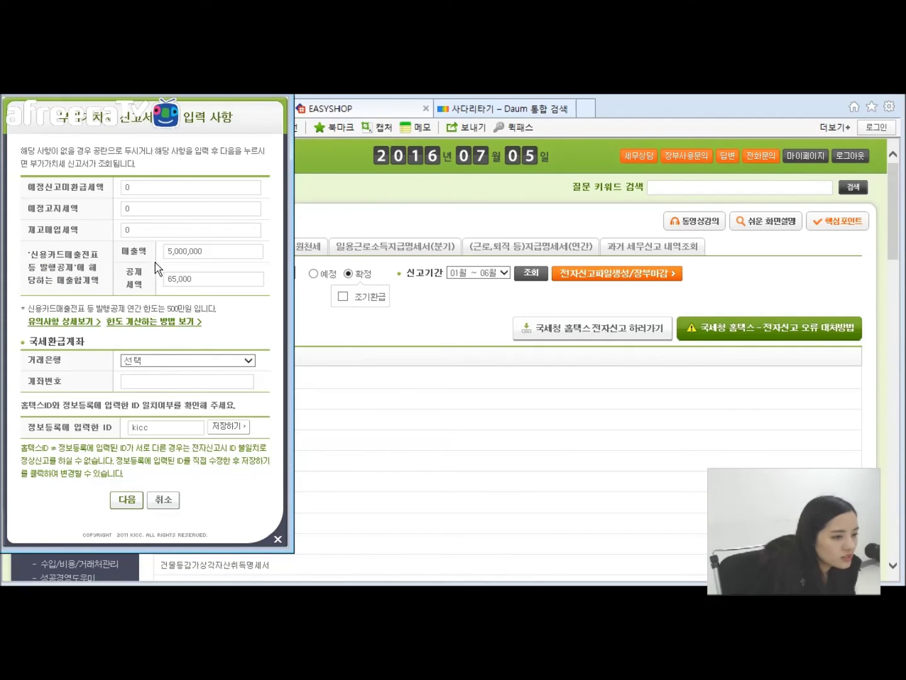
{"action": "left_click_drag", "start_coordinate": [21, 406], "coordinate": [142, 409]}
{"action": "left_click", "coordinate": [97, 369]}
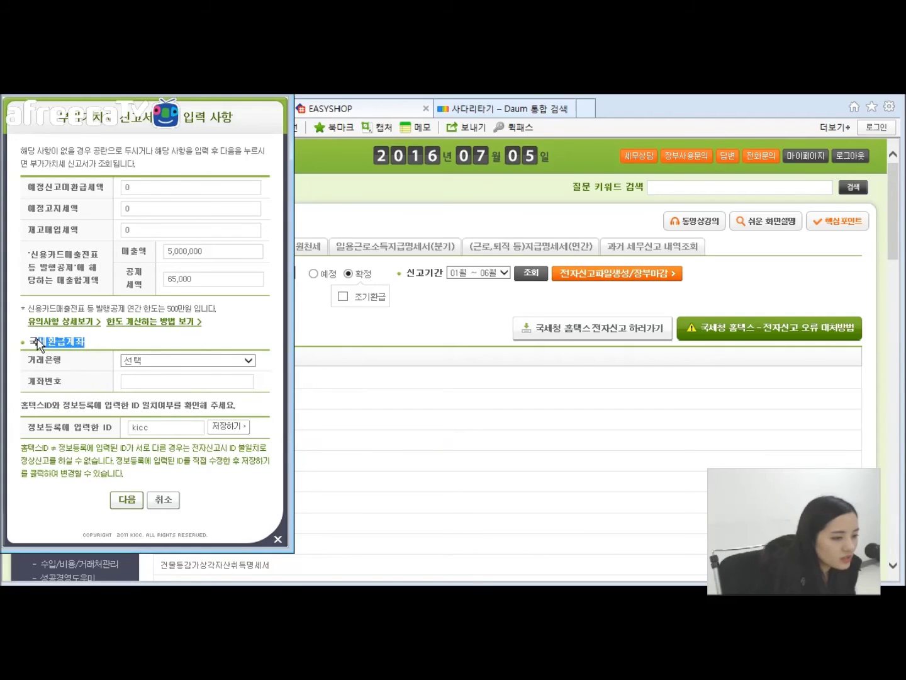
{"action": "left_click", "coordinate": [98, 366]}
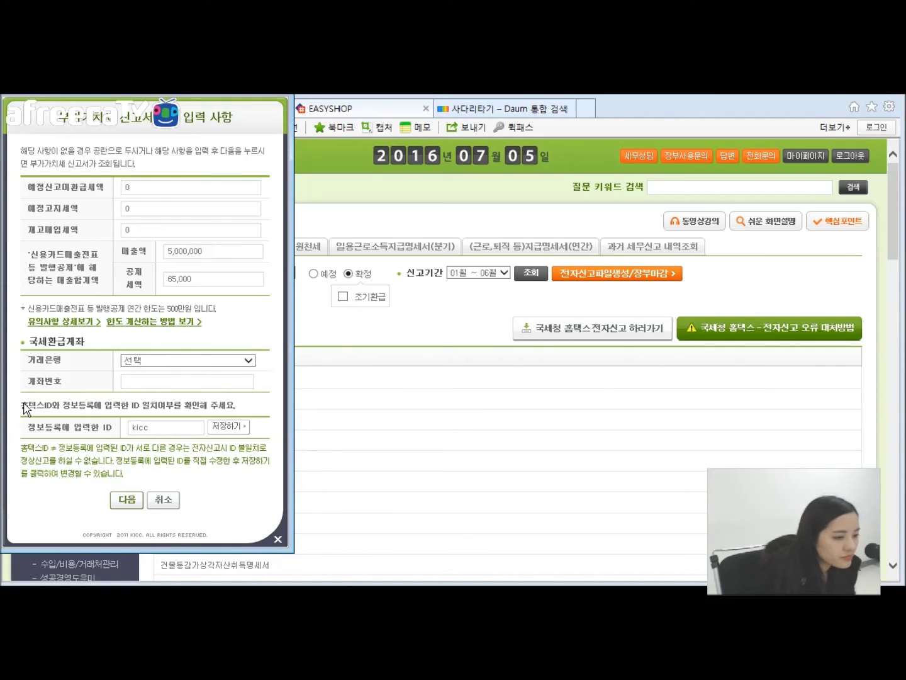
{"action": "left_click_drag", "start_coordinate": [22, 405], "coordinate": [38, 405]}
{"action": "left_click_drag", "start_coordinate": [104, 404], "coordinate": [71, 415]}
{"action": "left_click", "coordinate": [181, 408]}
{"action": "left_click", "coordinate": [88, 439]}
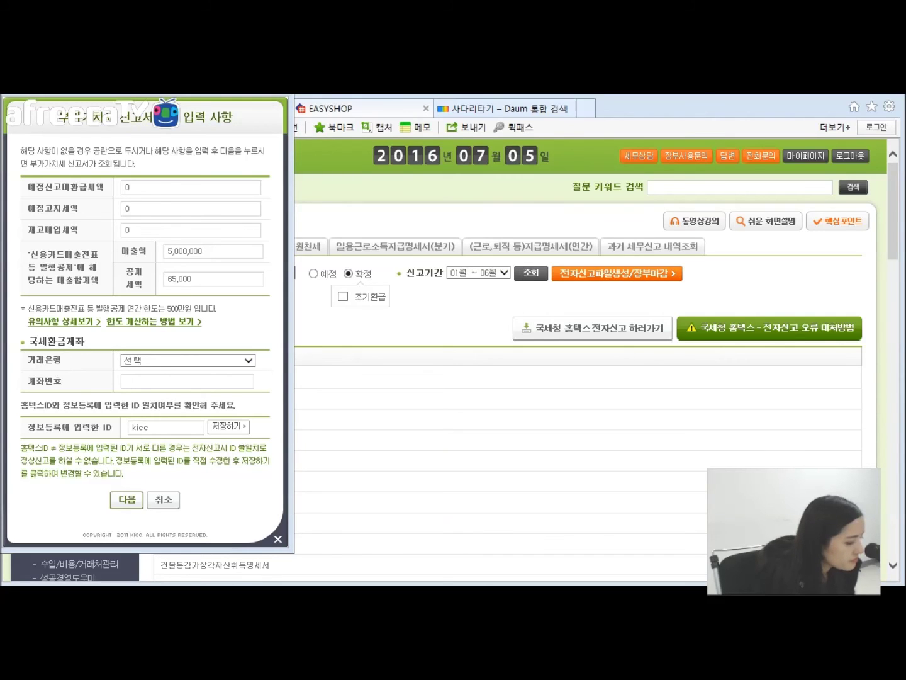
{"action": "key", "text": "alt+Tab"}
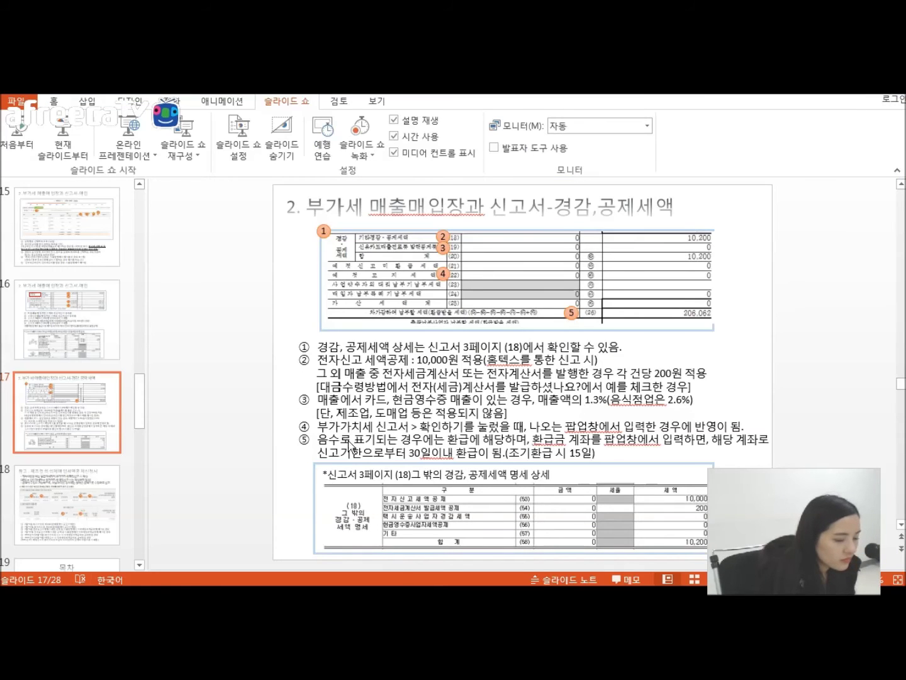
Step: Go over slide 18 on manufacturing deemed input credit, highlighting its title and body text
{"action": "scroll", "coordinate": [145, 397], "scroll_direction": "down", "scroll_amount": 3}
{"action": "left_click", "coordinate": [59, 300]}
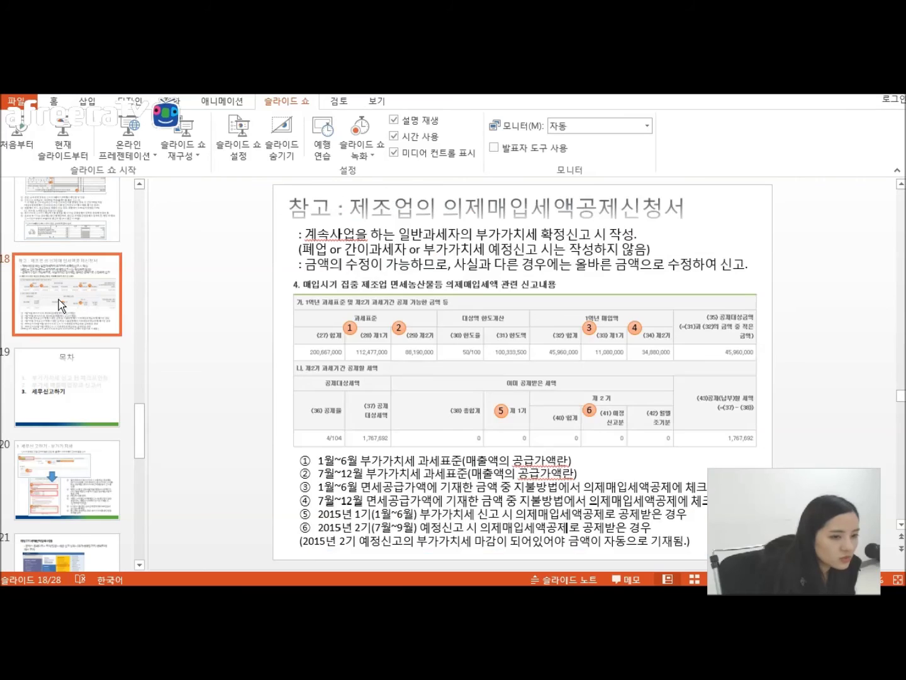
{"action": "left_click_drag", "start_coordinate": [353, 209], "coordinate": [403, 215]}
{"action": "left_click", "coordinate": [437, 236]}
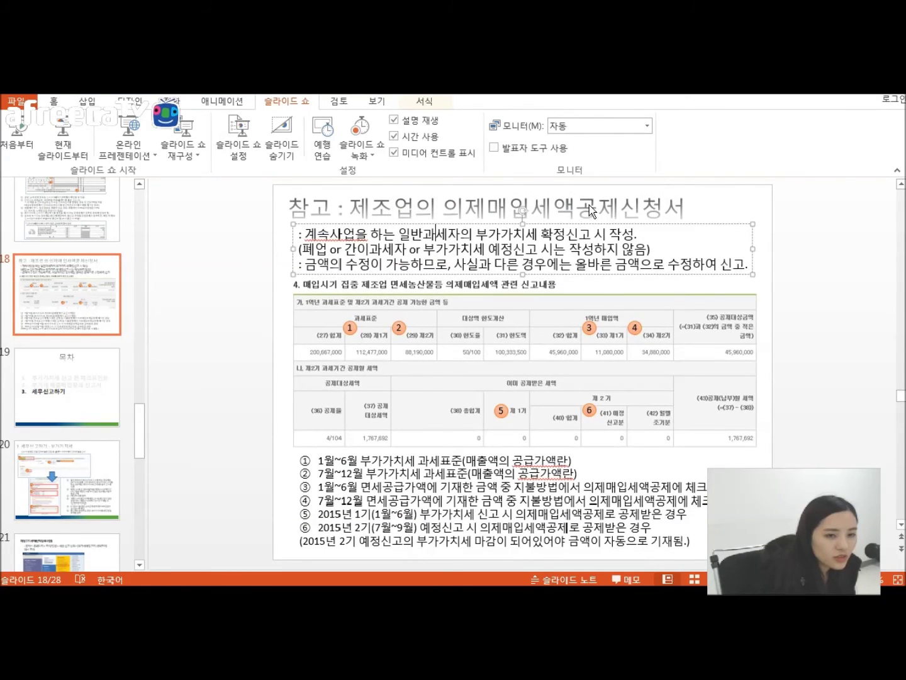
{"action": "left_click", "coordinate": [592, 212]}
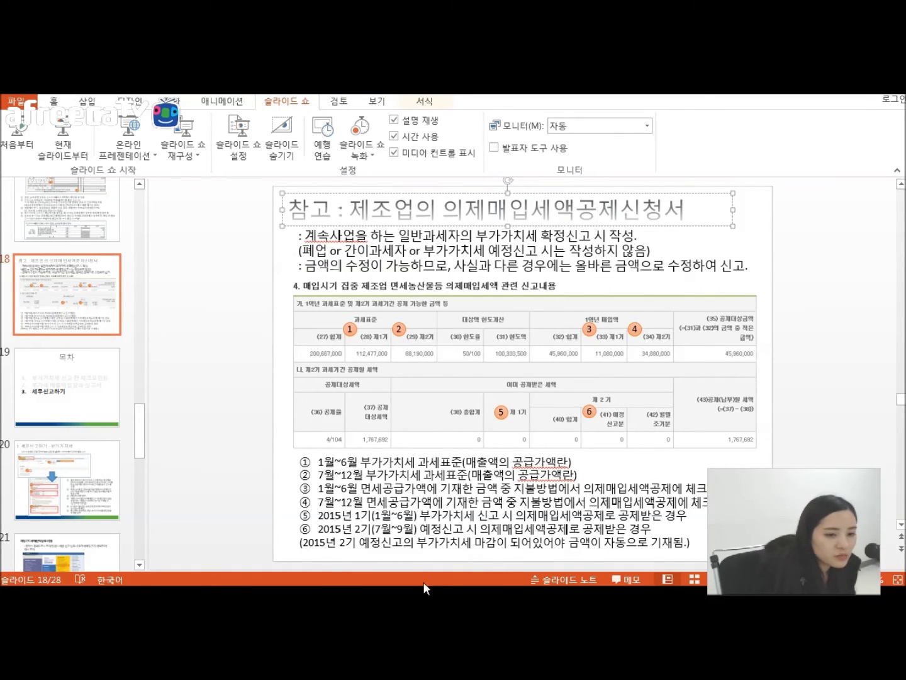
{"action": "left_click", "coordinate": [462, 253]}
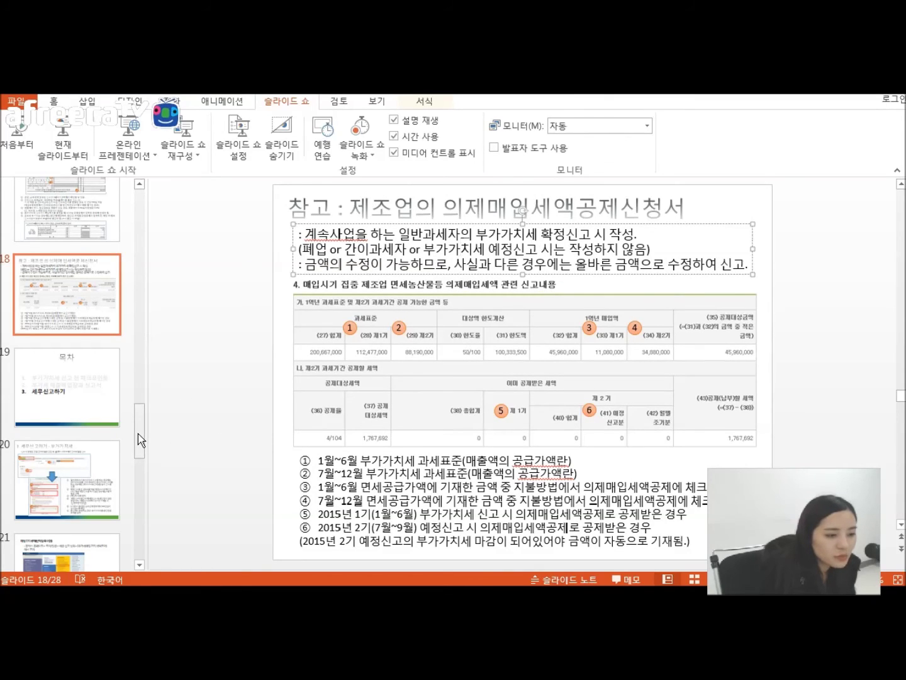
{"action": "left_click_drag", "start_coordinate": [136, 435], "coordinate": [136, 451]}
Step: Move through the contents slide to slide 20 on VAT filing, then switch to EasyShop
{"action": "left_click", "coordinate": [86, 284]}
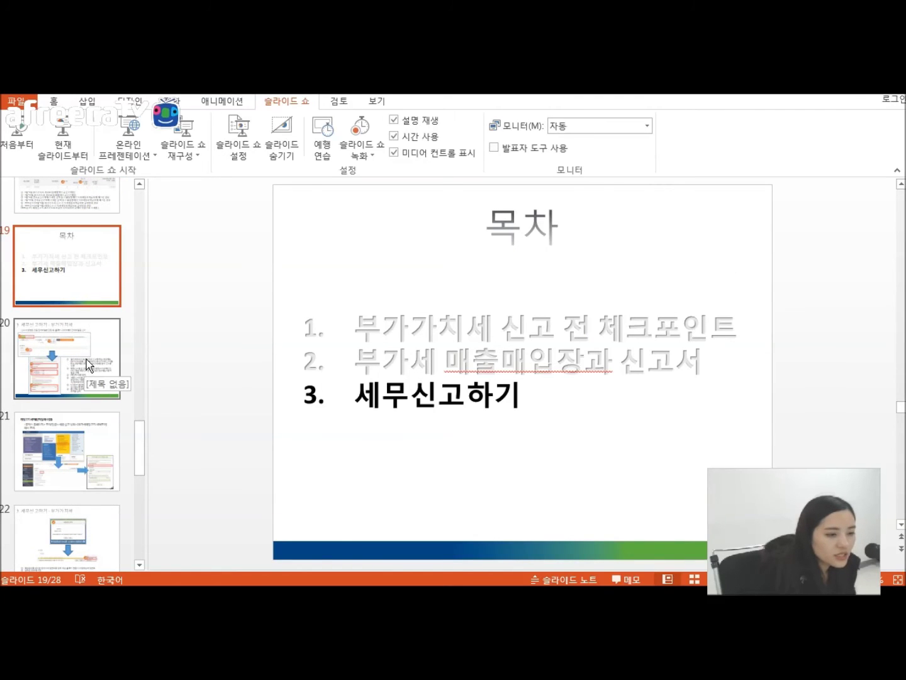
{"action": "left_click", "coordinate": [87, 359]}
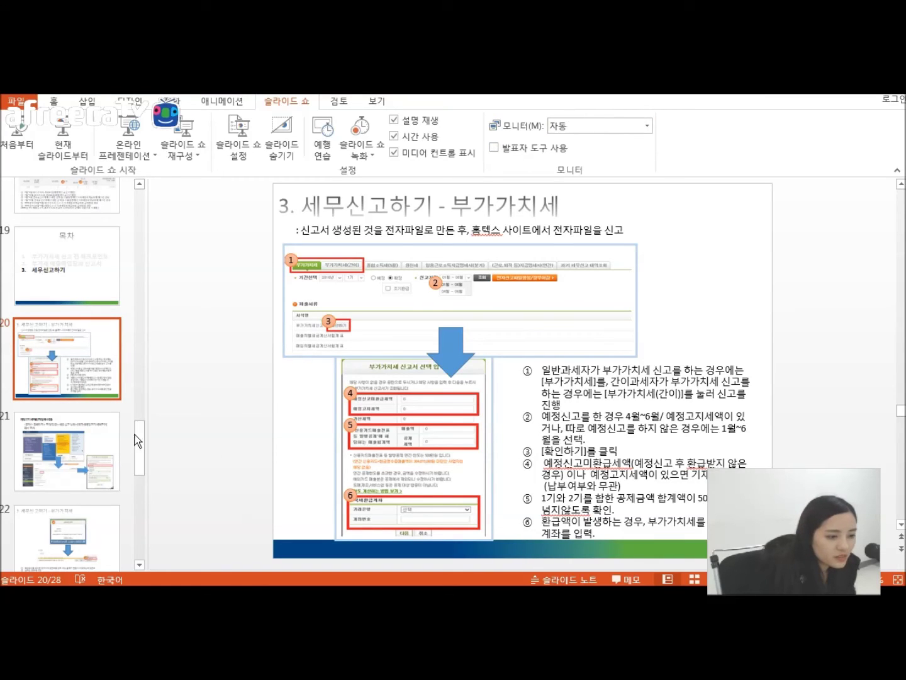
{"action": "left_click_drag", "start_coordinate": [138, 435], "coordinate": [135, 439]}
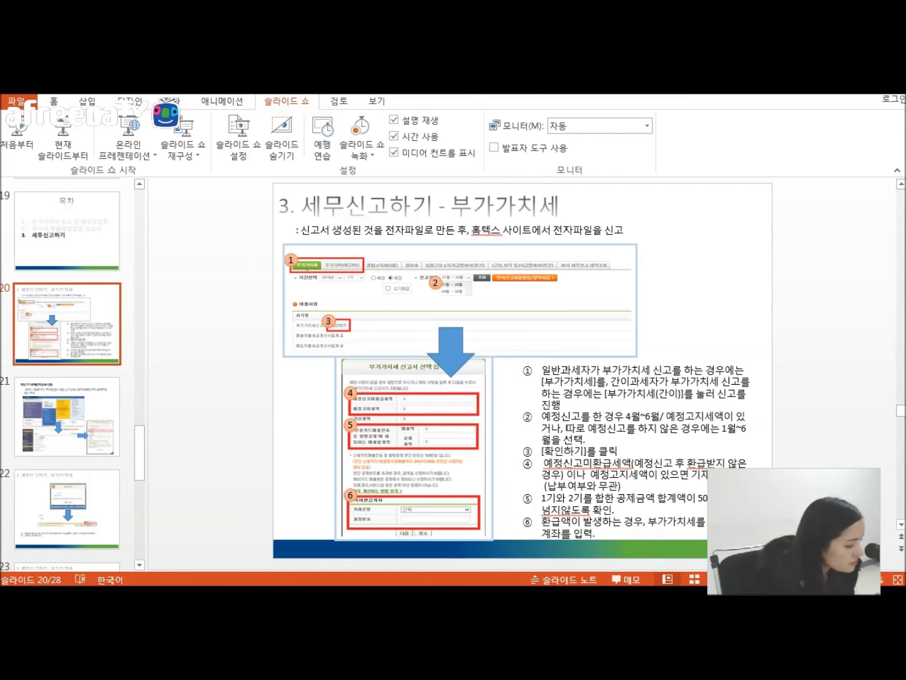
{"action": "key", "text": "alt+Tab"}
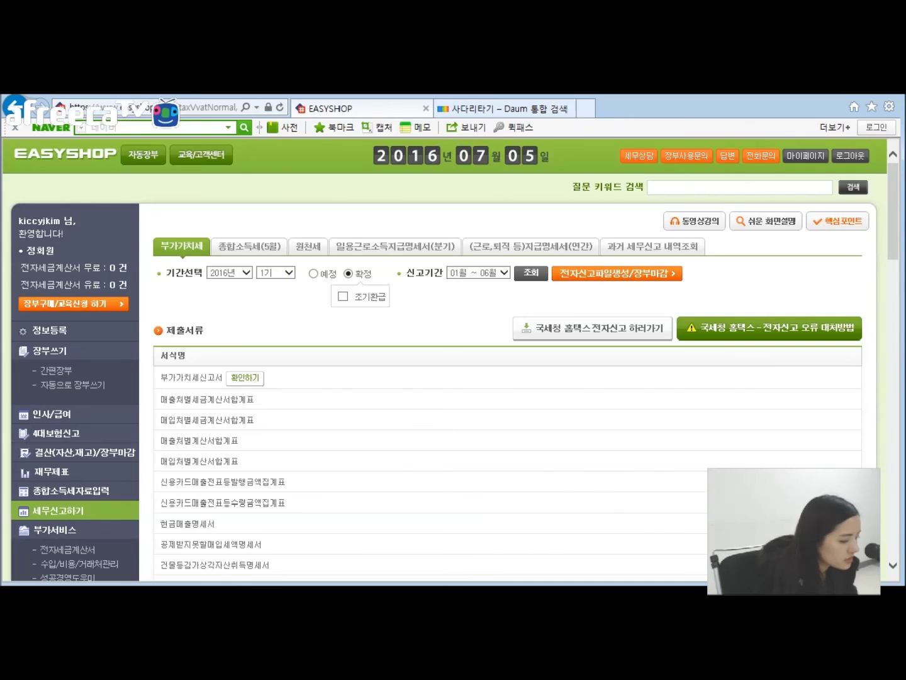
Step: Move the PowerPoint window aside and bring EasyShop's 2016 first-half final return page forward
{"action": "key", "text": "alt+Tab"}
{"action": "left_click_drag", "start_coordinate": [467, 105], "coordinate": [207, 586]}
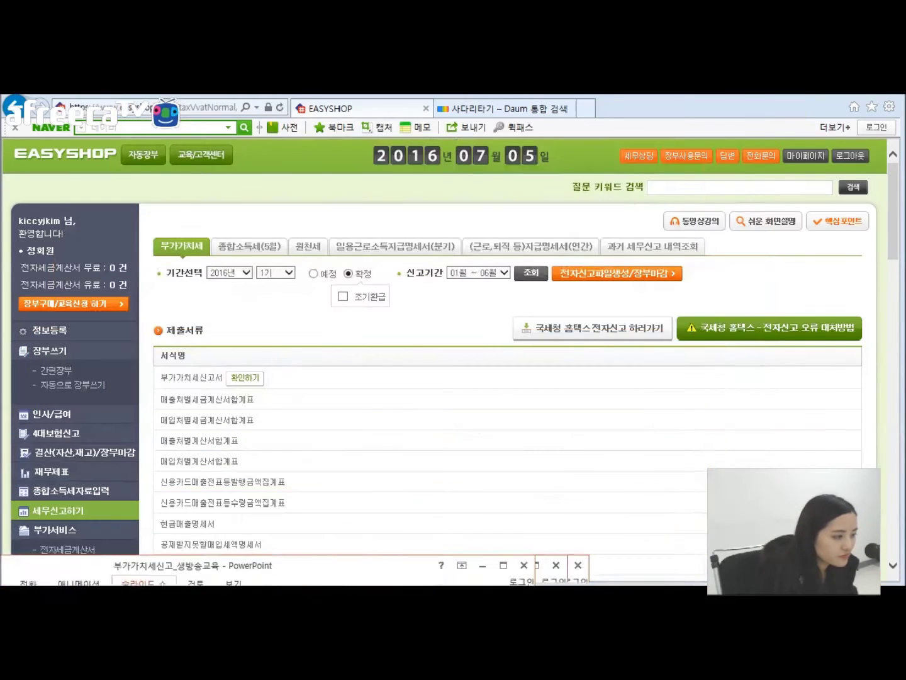
{"action": "left_click", "coordinate": [148, 340]}
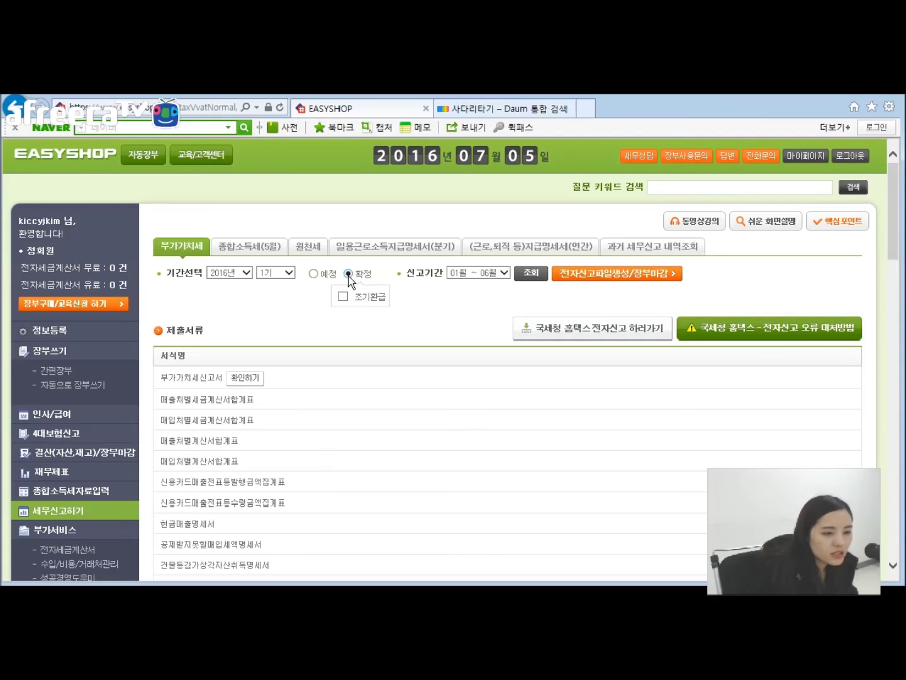
{"action": "left_click", "coordinate": [503, 273]}
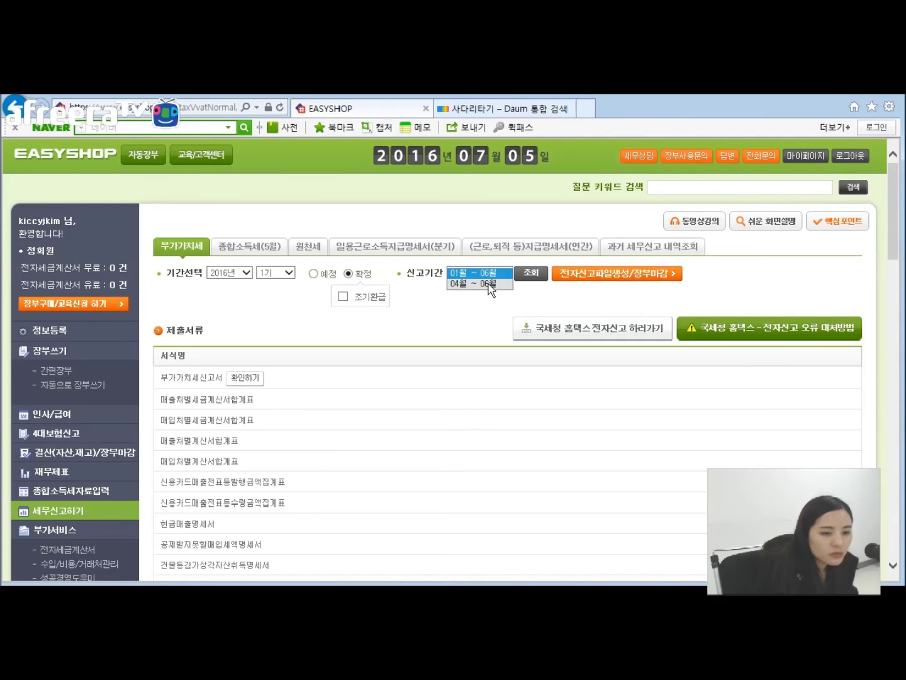
{"action": "left_click", "coordinate": [489, 285]}
{"action": "left_click", "coordinate": [534, 275]}
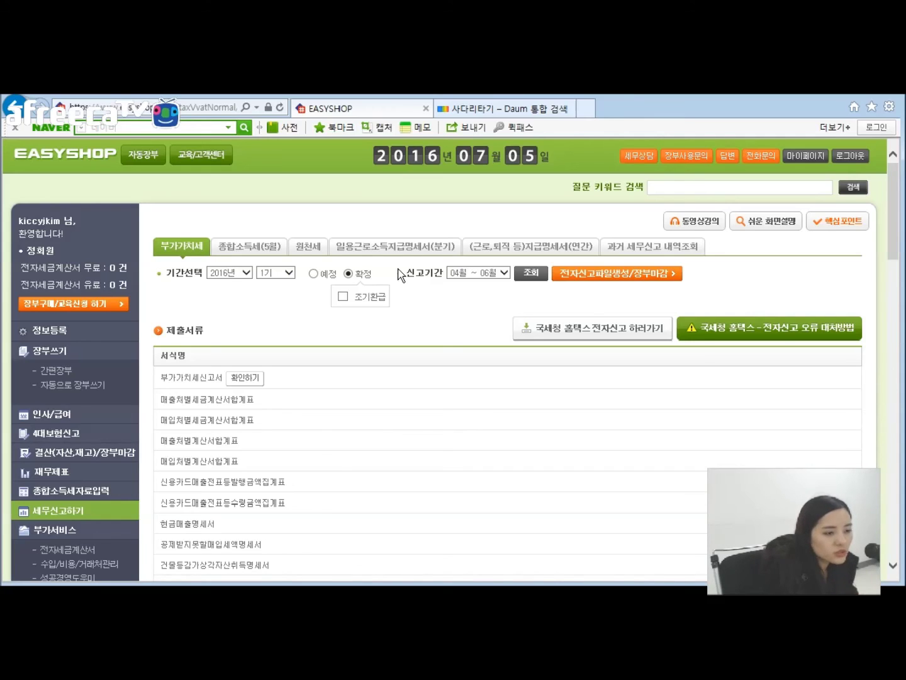
{"action": "left_click", "coordinate": [474, 272]}
{"action": "left_click", "coordinate": [477, 263]}
{"action": "left_click", "coordinate": [532, 274]}
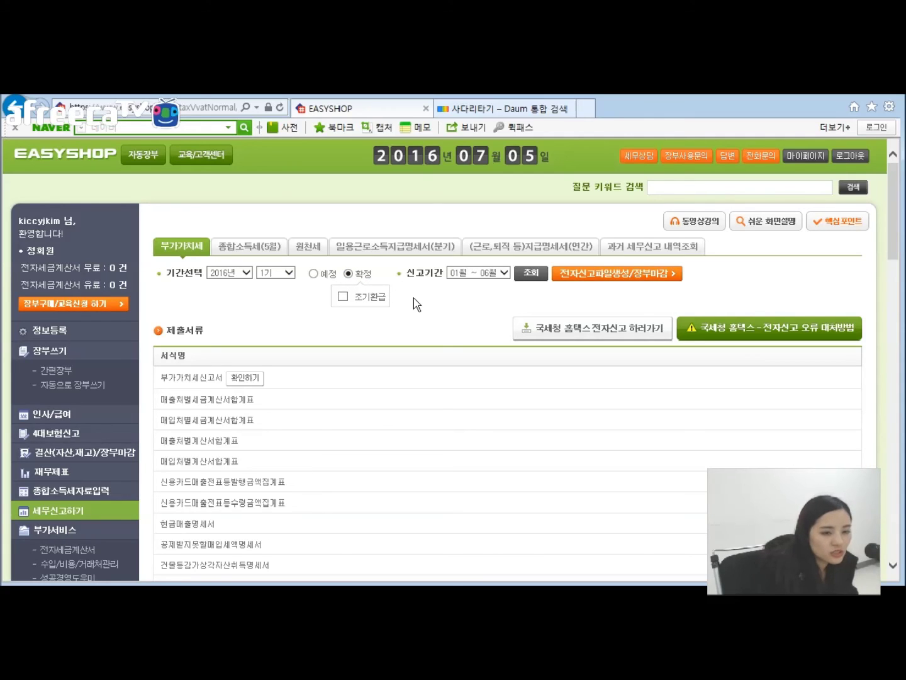
{"action": "left_click", "coordinate": [494, 272]}
{"action": "left_click", "coordinate": [493, 278]}
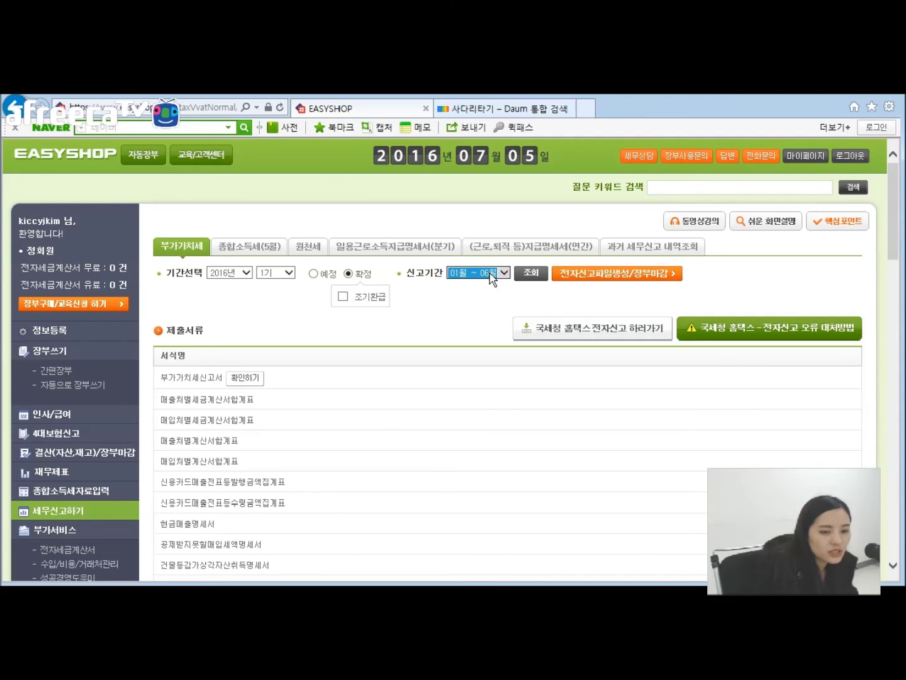
{"action": "left_click", "coordinate": [490, 305]}
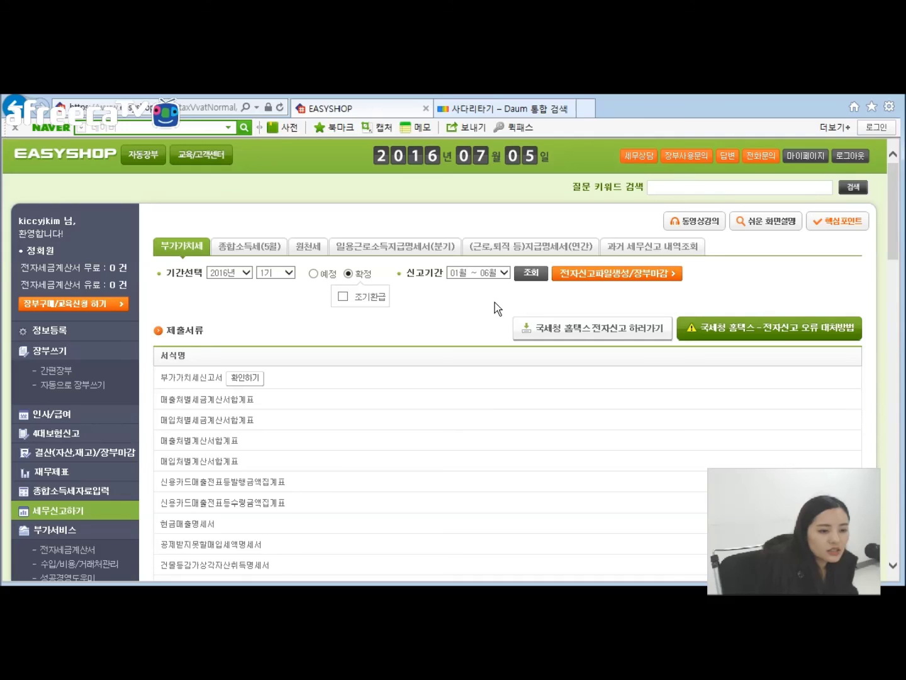
{"action": "left_click", "coordinate": [530, 275]}
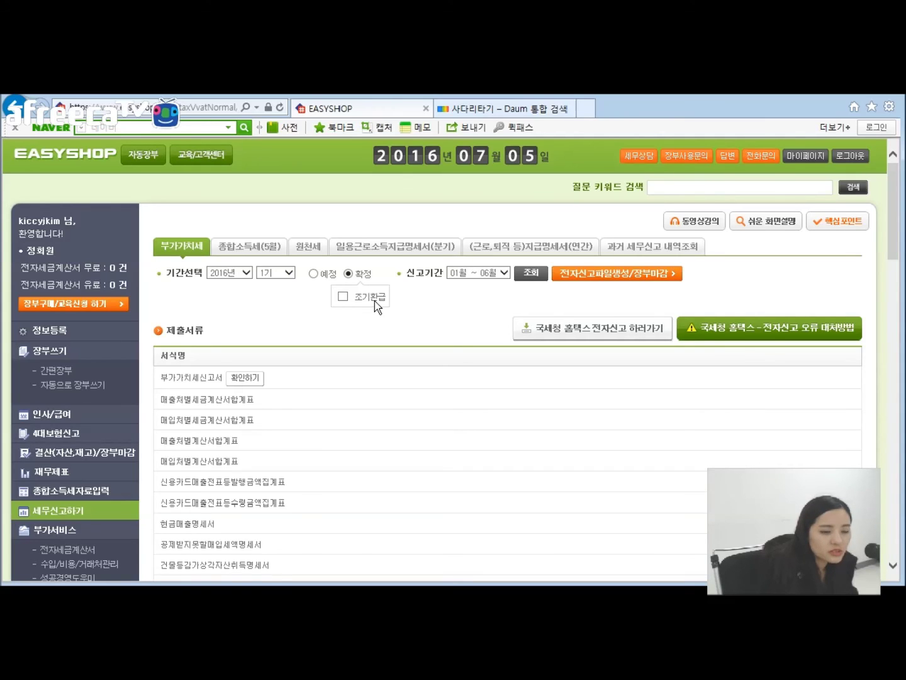
Step: Apply the 조기환급 early-refund option and open the VAT return form showing a 65,000 card-sales credit
{"action": "left_click", "coordinate": [343, 297]}
{"action": "left_click", "coordinate": [532, 273]}
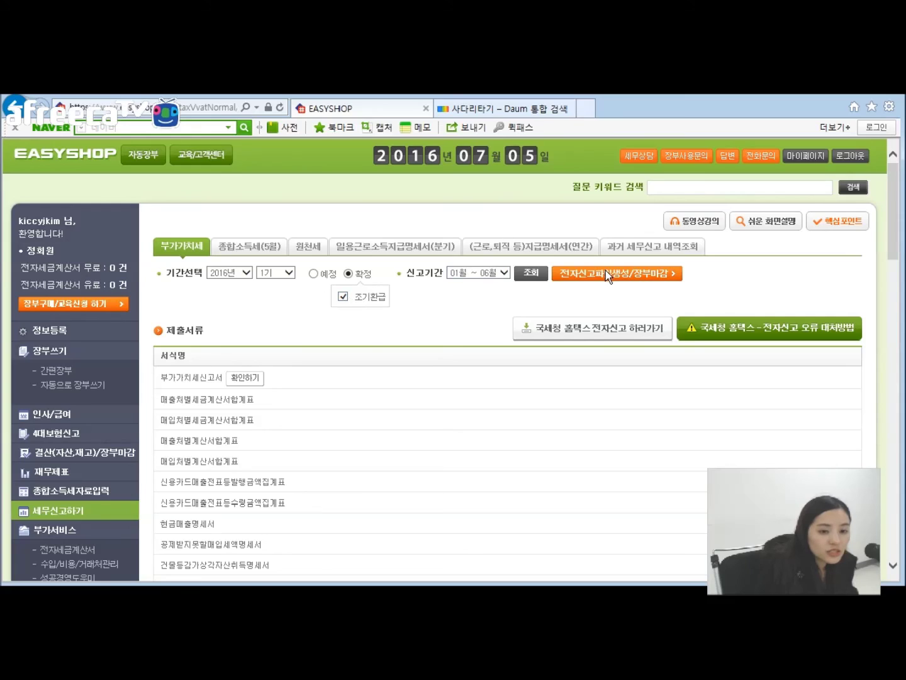
{"action": "left_click", "coordinate": [246, 378]}
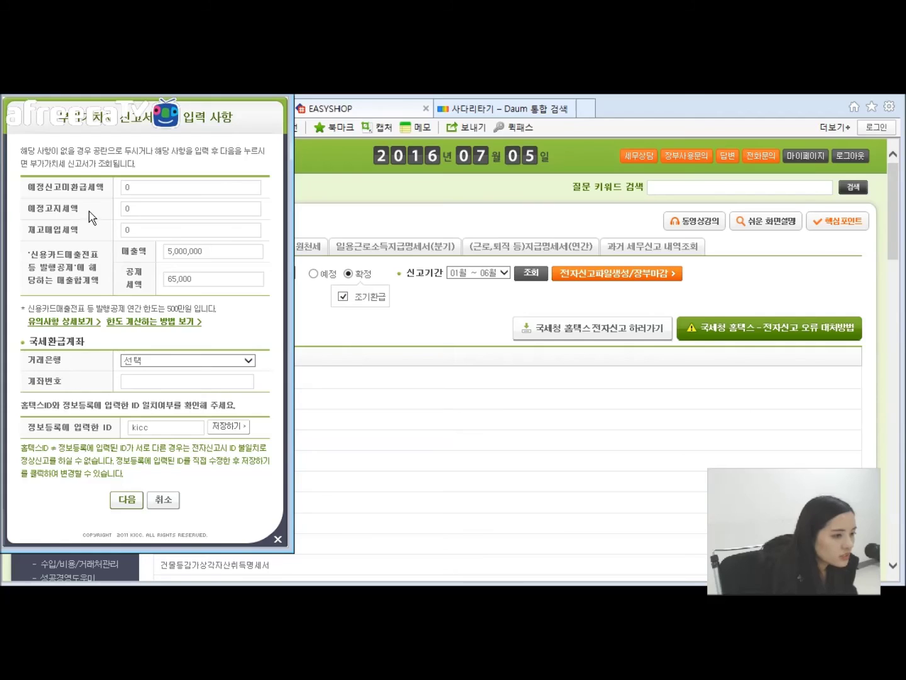
Step: Review the 예정고지세액 item in the 입력 사항 popup, then cancel it without saving
{"action": "left_click_drag", "start_coordinate": [89, 208], "coordinate": [29, 209]}
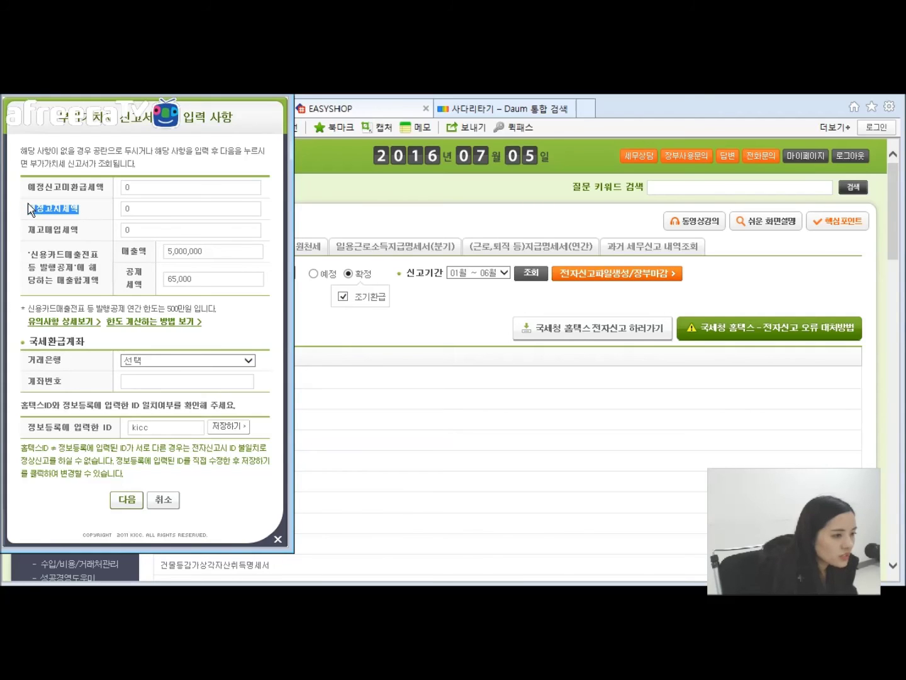
{"action": "left_click", "coordinate": [94, 213]}
{"action": "left_click_drag", "start_coordinate": [90, 217], "coordinate": [33, 210]}
{"action": "left_click", "coordinate": [91, 222]}
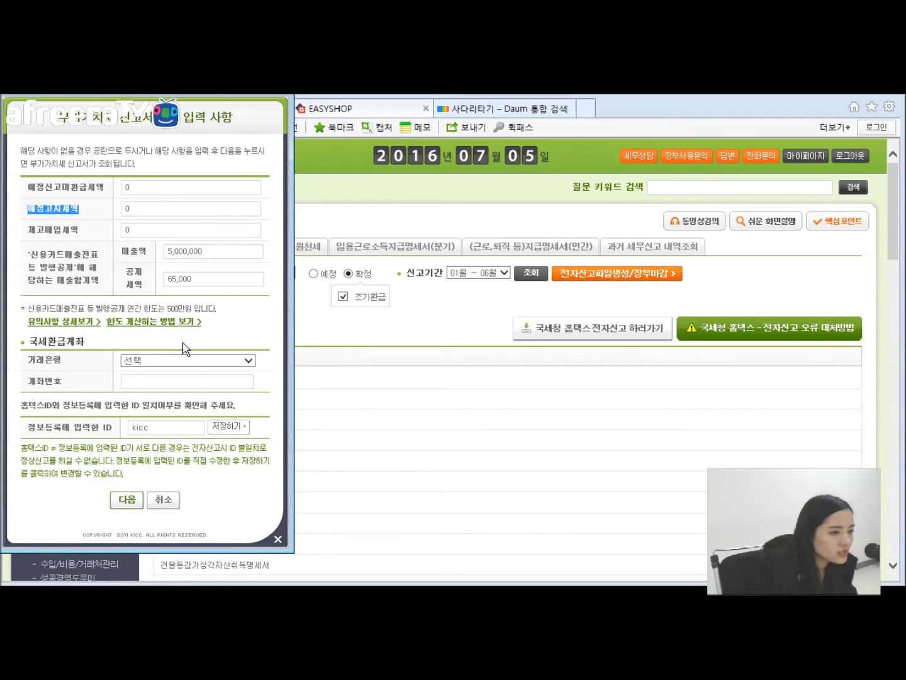
{"action": "left_click", "coordinate": [161, 500]}
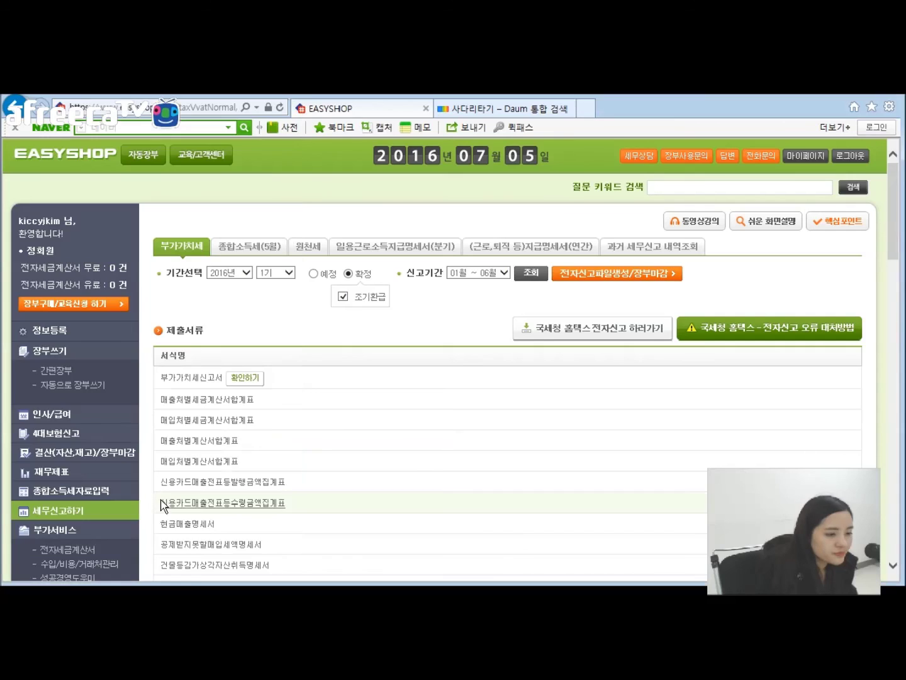
Step: Go to hometax in a new Internet Explorer tab
{"action": "left_click", "coordinate": [586, 109]}
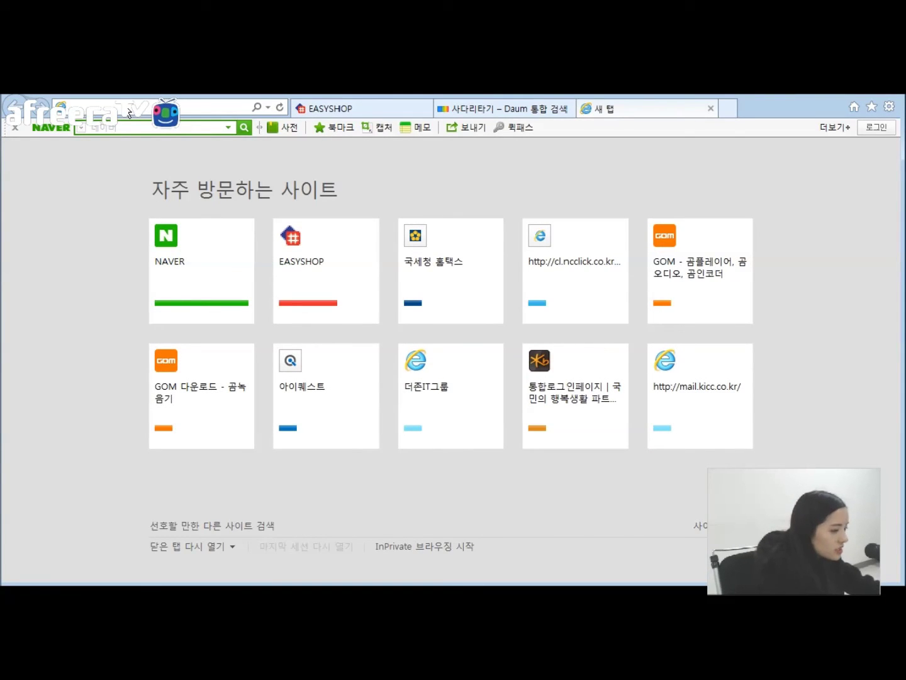
{"action": "type", "text": "hometax.go."}
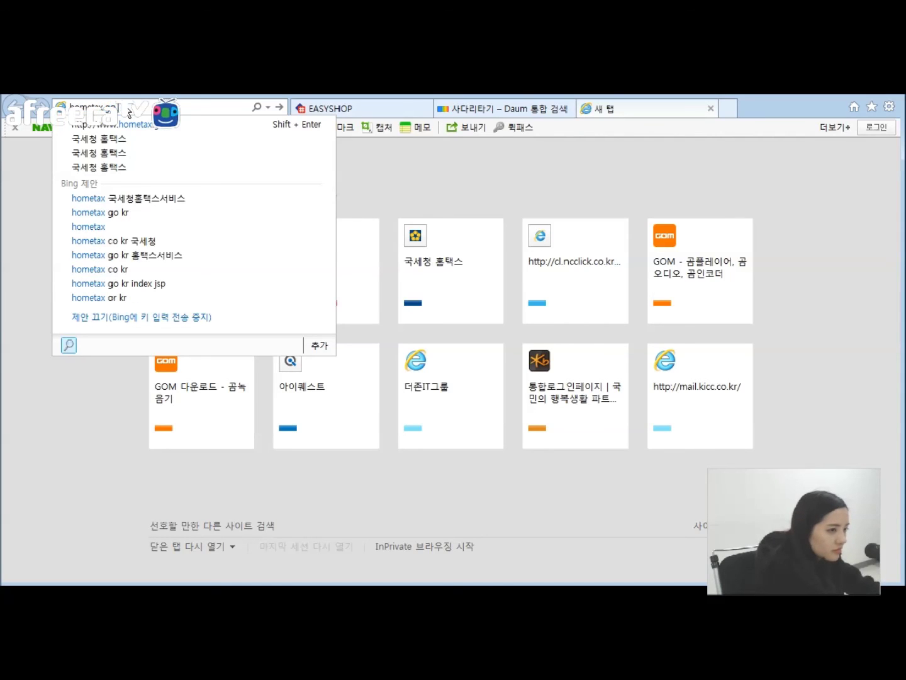
{"action": "key", "text": "Return"}
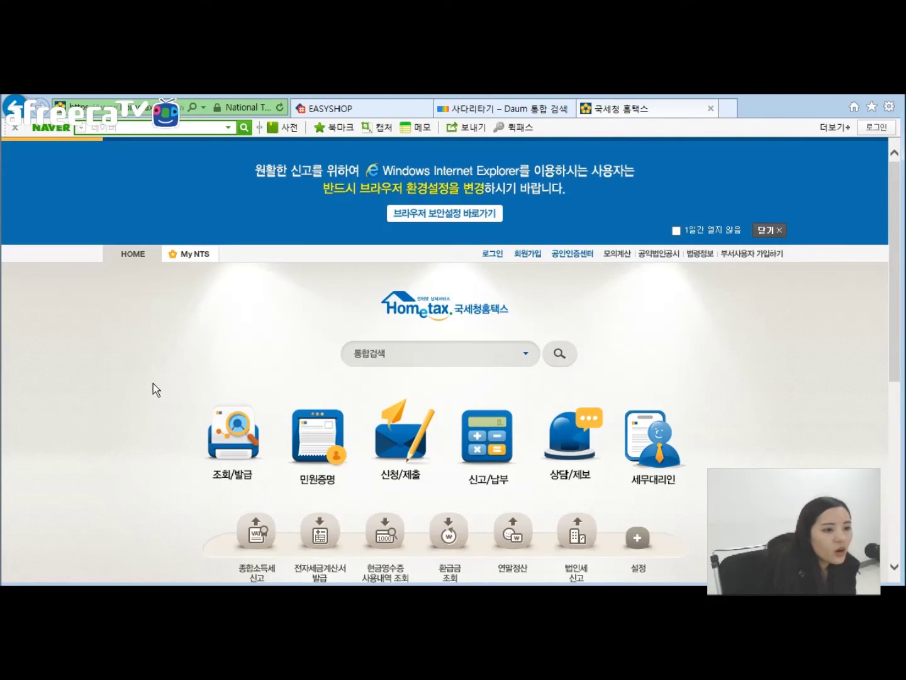
Step: Open Hometax's 조회/발급 page and browse its 전자(세금)계산서, 연말정산 and 현금영수증 services
{"action": "scroll", "coordinate": [146, 373], "scroll_direction": "down", "scroll_amount": 2}
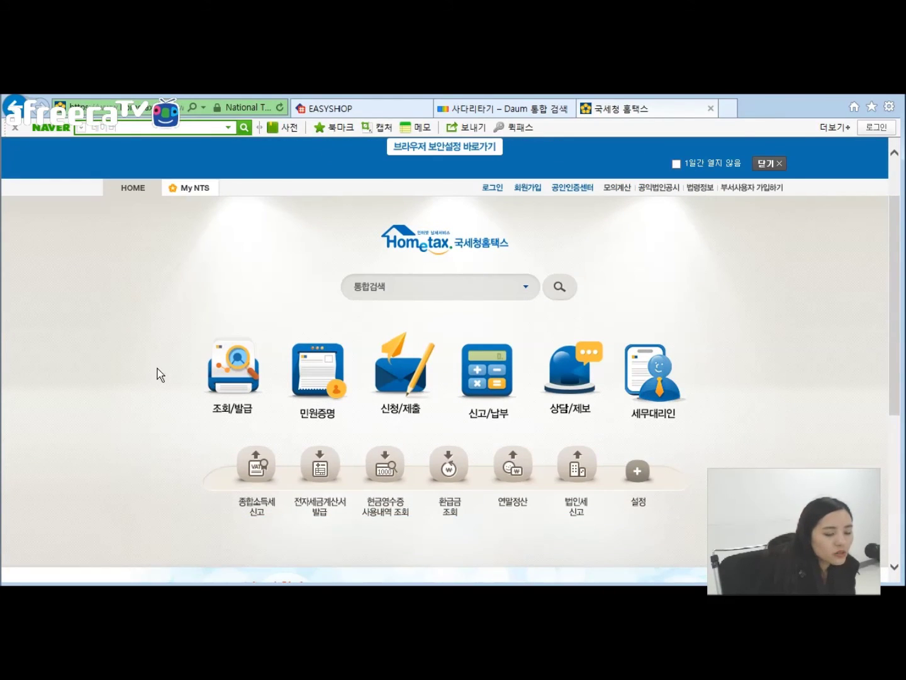
{"action": "left_click", "coordinate": [245, 381]}
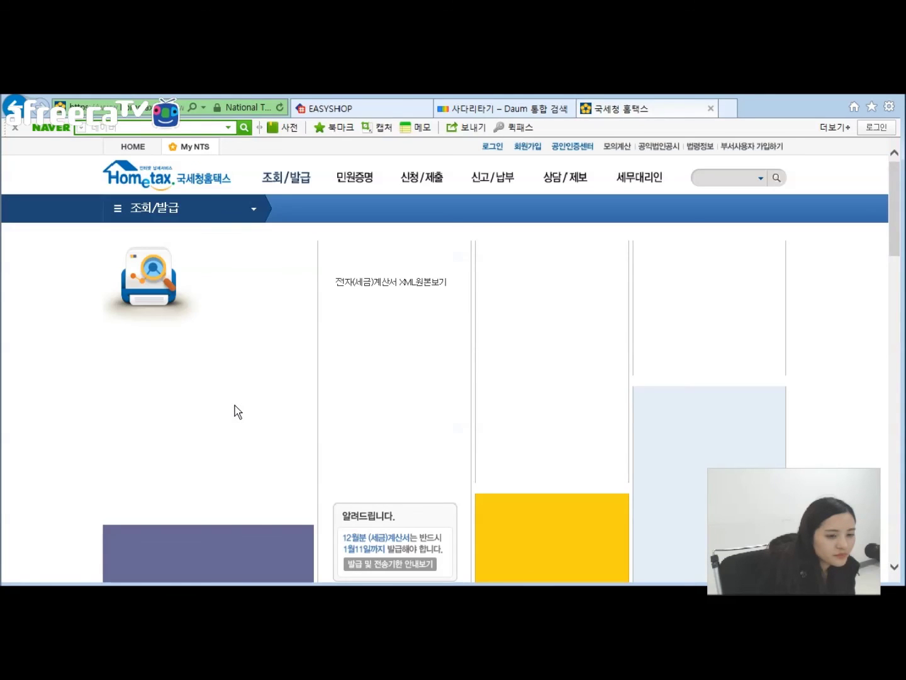
{"action": "scroll", "coordinate": [374, 388], "scroll_direction": "down", "scroll_amount": 4}
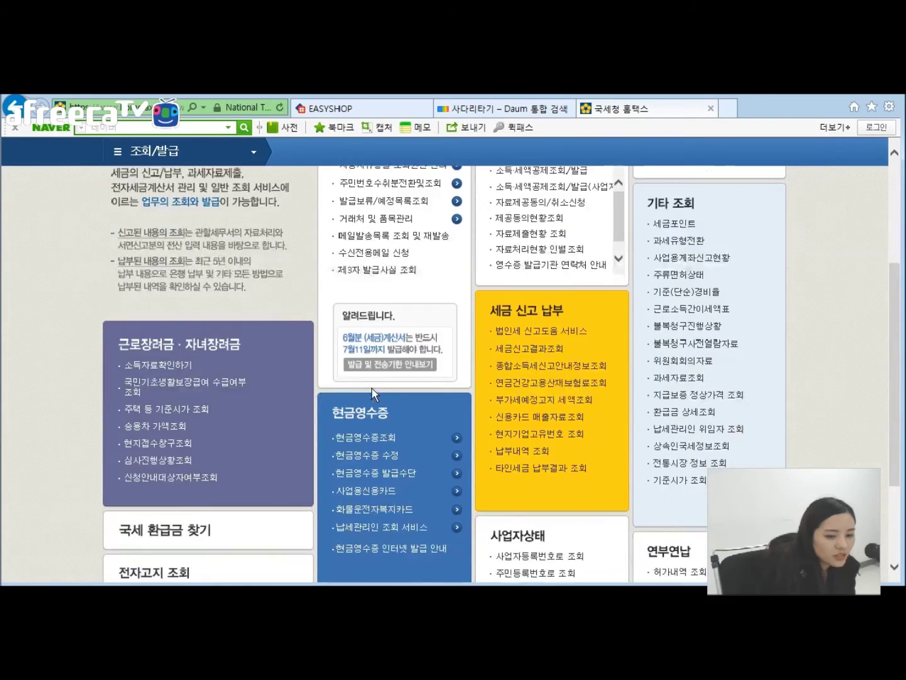
{"action": "scroll", "coordinate": [478, 370], "scroll_direction": "up", "scroll_amount": 3}
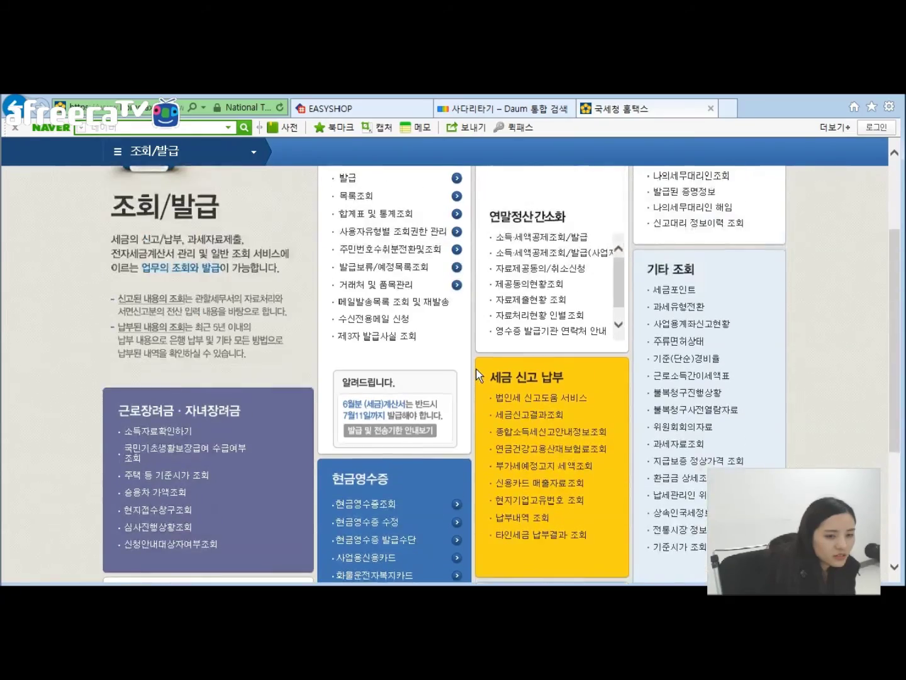
{"action": "scroll", "coordinate": [411, 410], "scroll_direction": "down", "scroll_amount": 2}
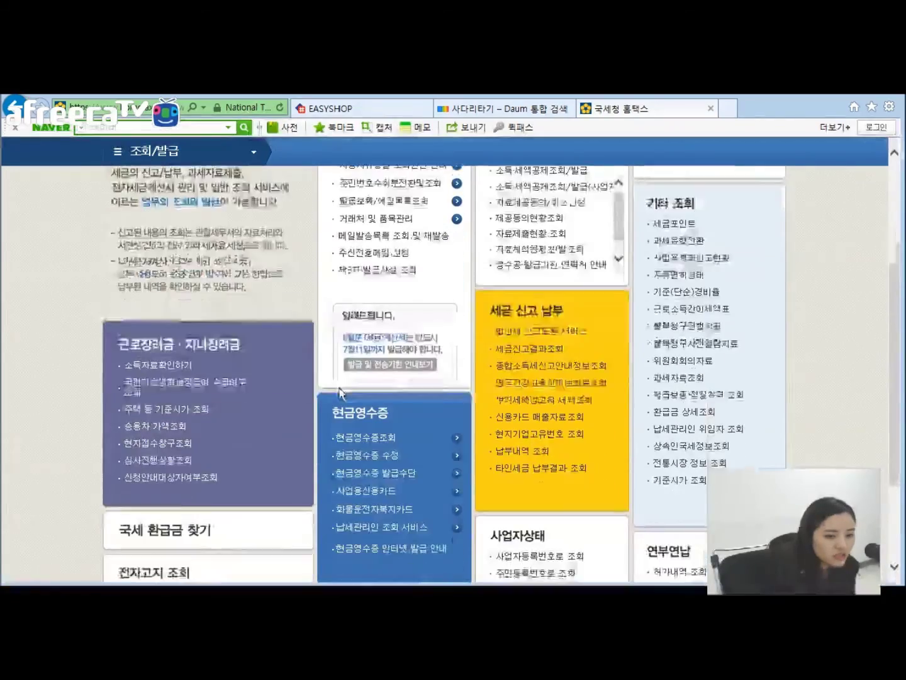
{"action": "scroll", "coordinate": [385, 394], "scroll_direction": "up", "scroll_amount": 3}
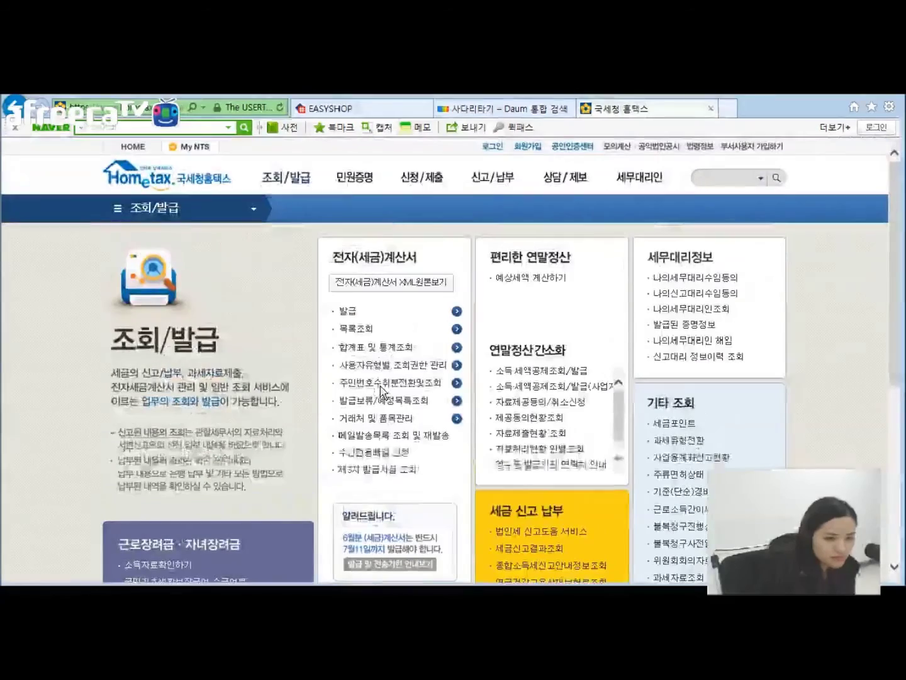